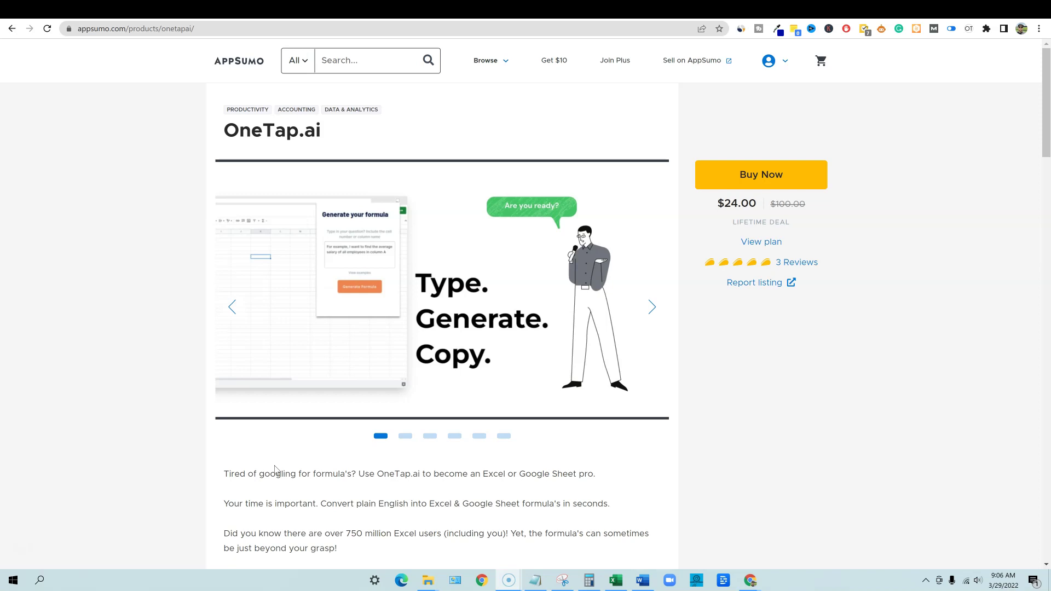
- Look over the SalesOrders order rows A2 through G37 in the Excel workbook
left_click(615, 579)
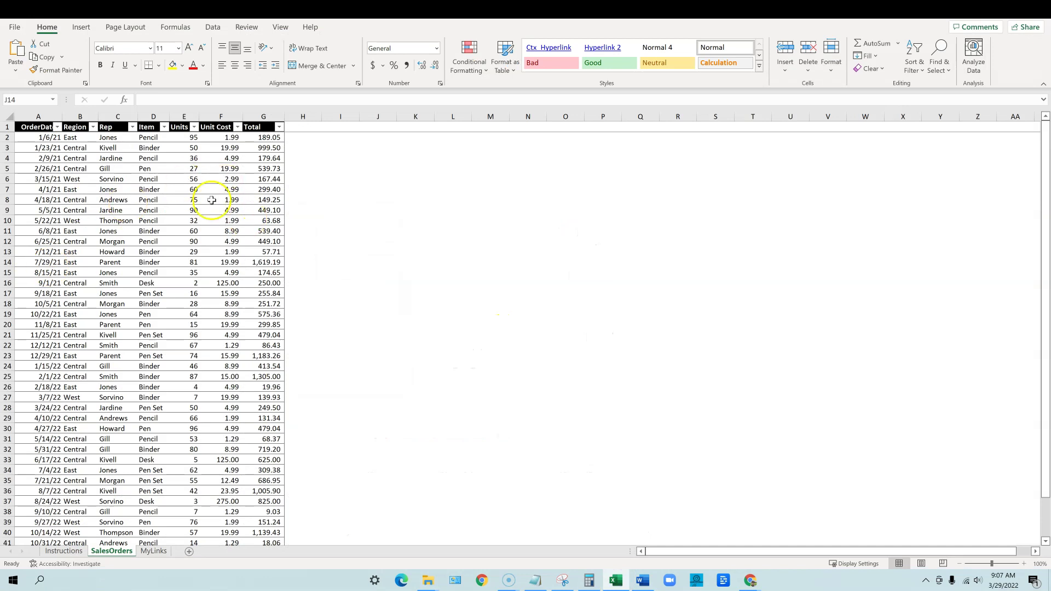
left_click_drag(38, 137, 80, 137)
left_click_drag(242, 169, 247, 499)
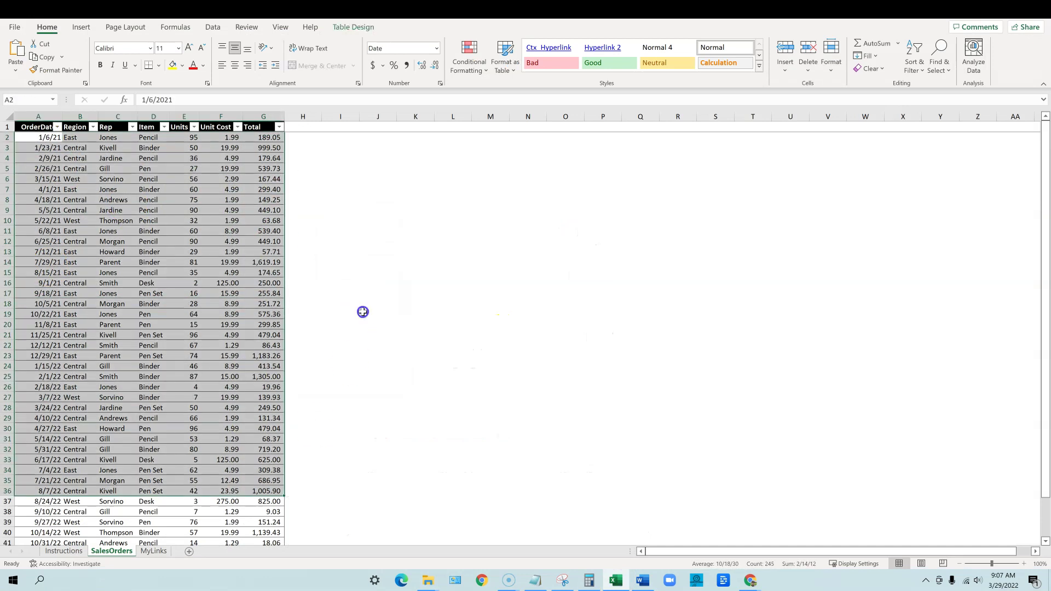
left_click(364, 310)
scroll(307, 406, "down", 6)
scroll(307, 405, "up", 6)
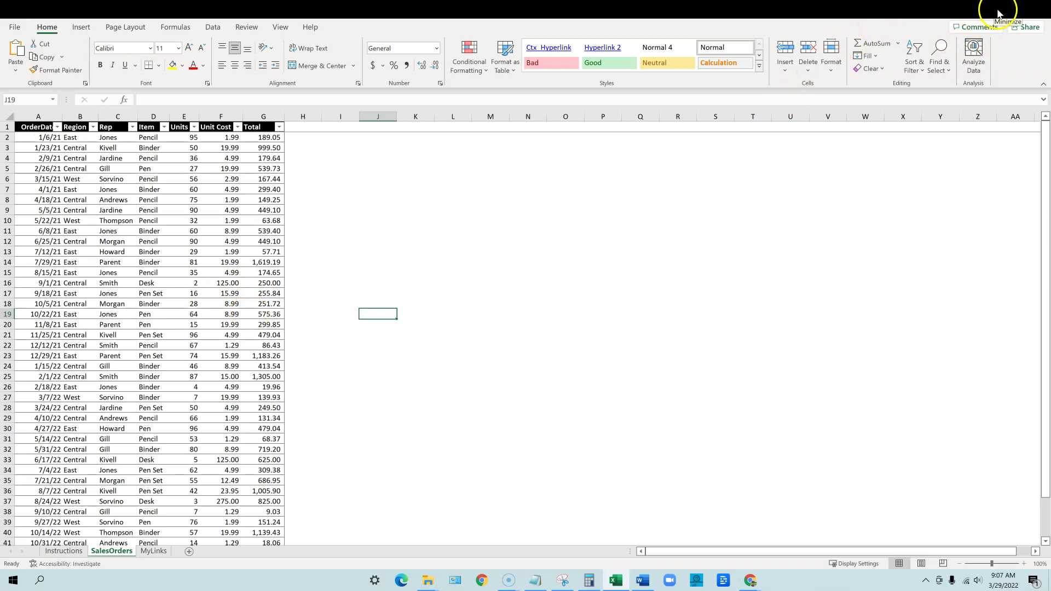
left_click(997, 11)
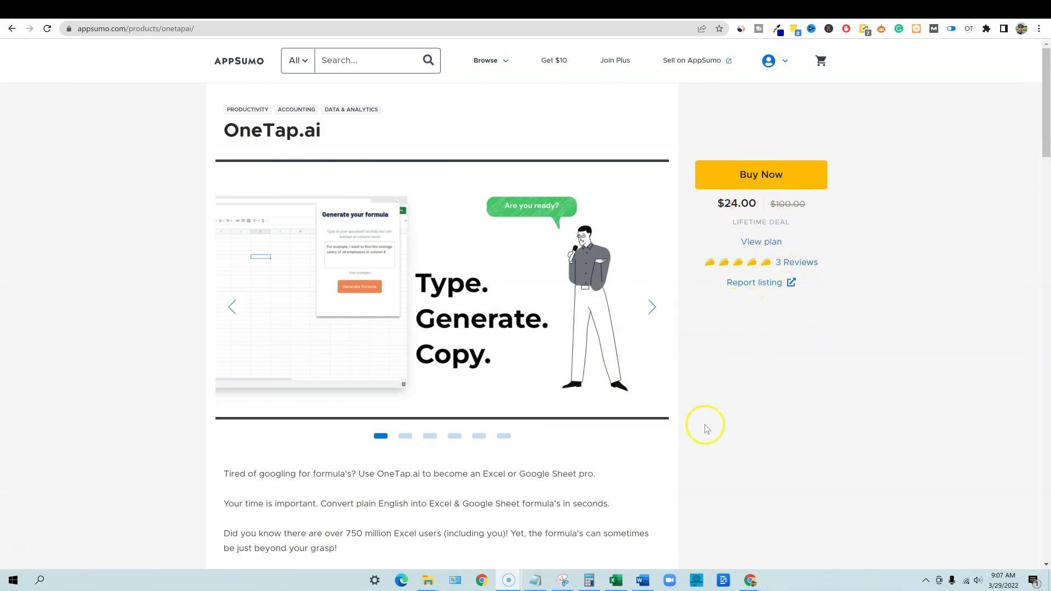
- Flip the OneTap.ai carousel back to the spreadsheet screenshot and scroll to the $24 plan features
scroll(698, 440, "down", 1)
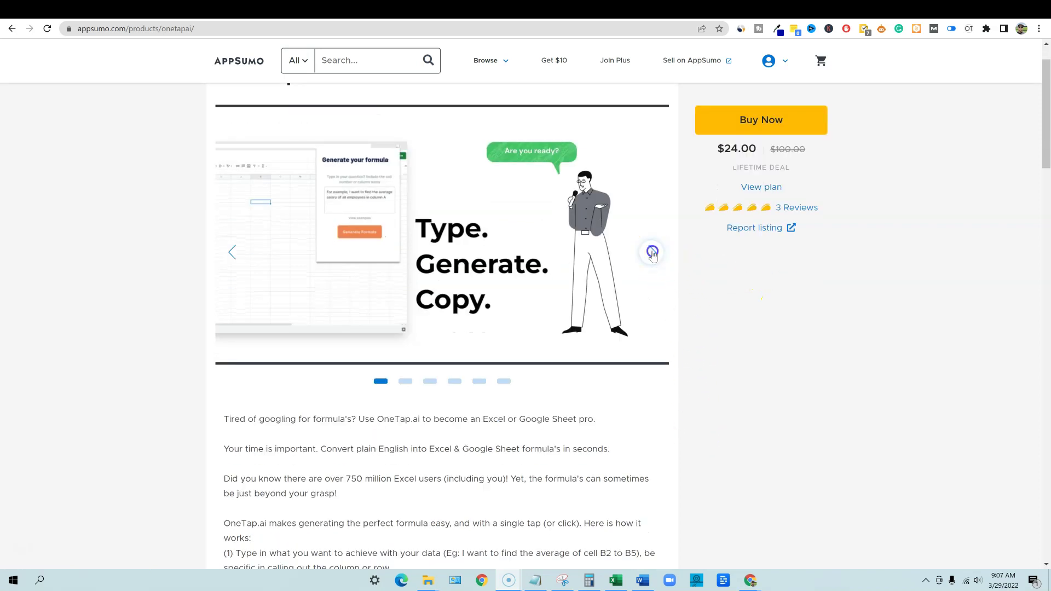
left_click(652, 252)
left_click(652, 252)
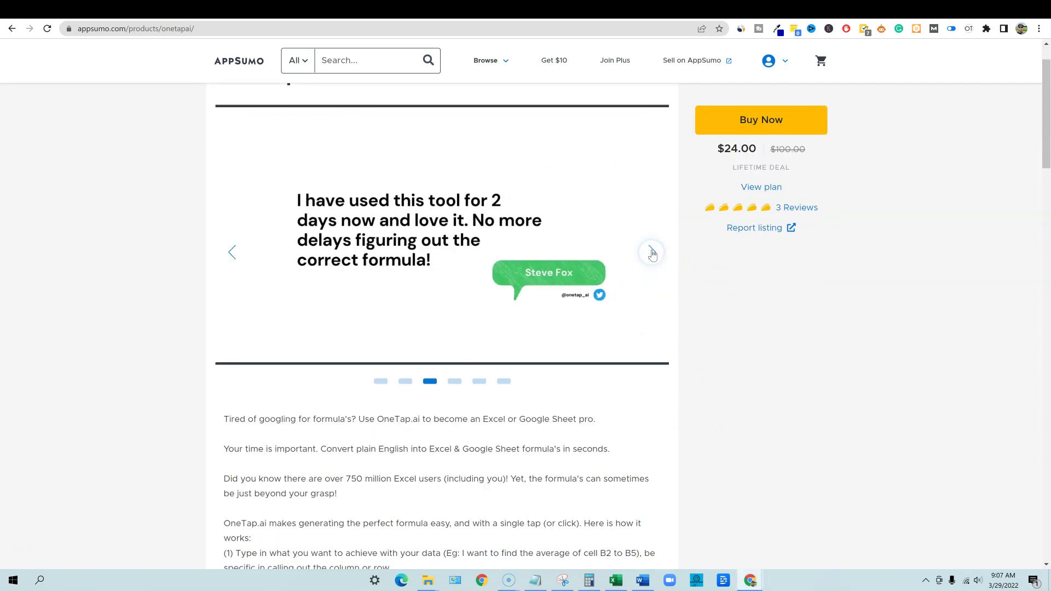
left_click(232, 253)
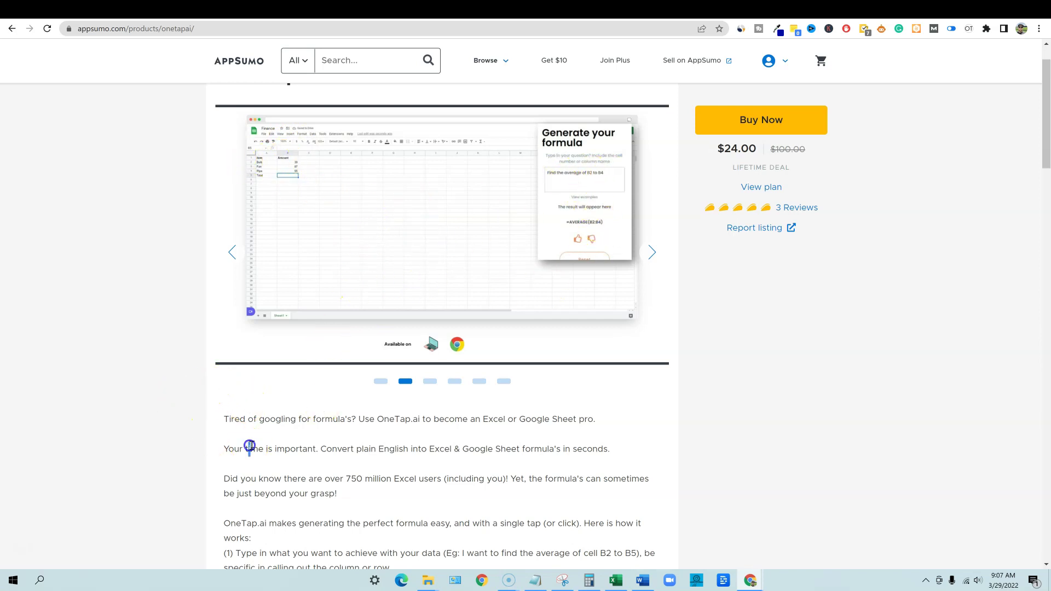
scroll(334, 446, "down", 10)
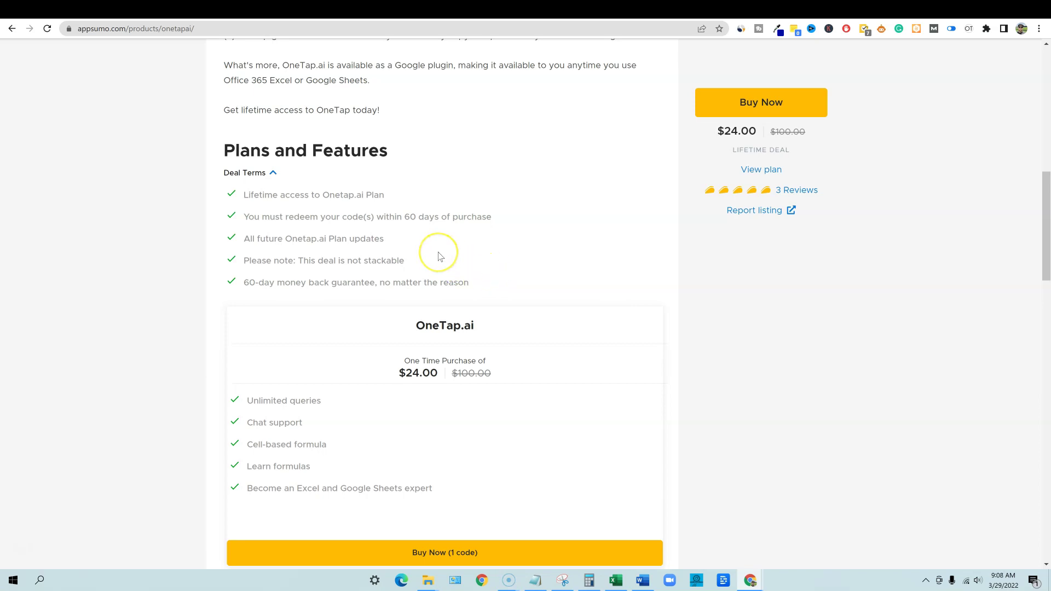
scroll(438, 253, "down", 1)
scroll(301, 208, "up", 1)
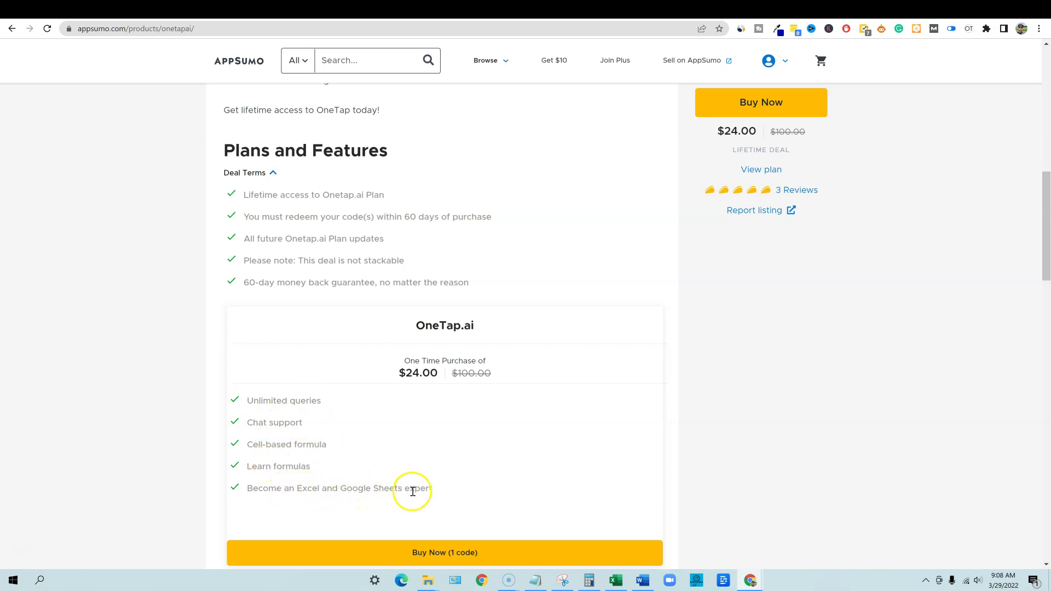
scroll(454, 493, "down", 2)
scroll(458, 493, "down", 5)
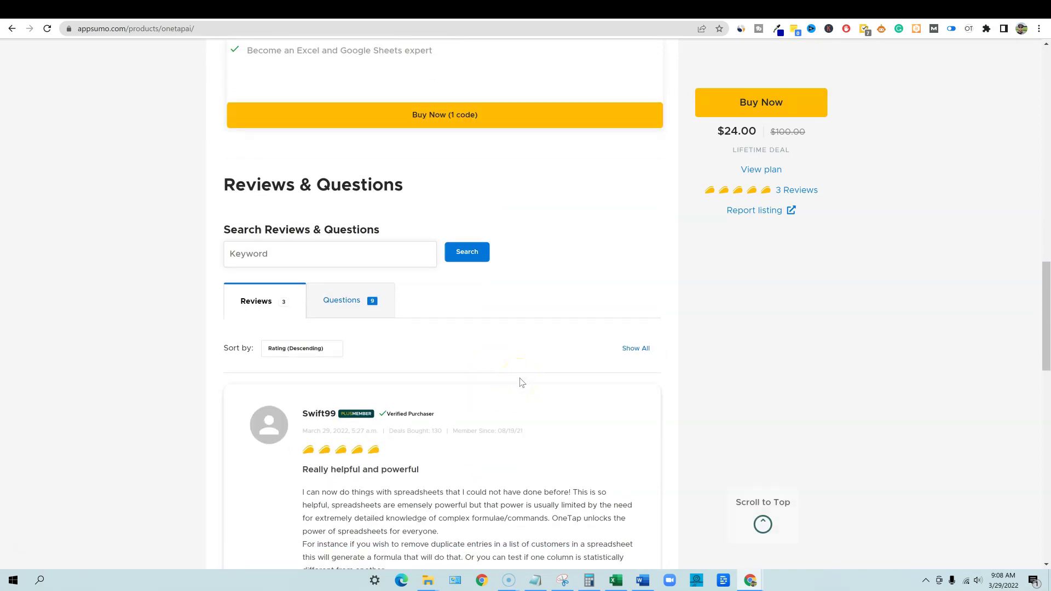
scroll(519, 382, "down", 3)
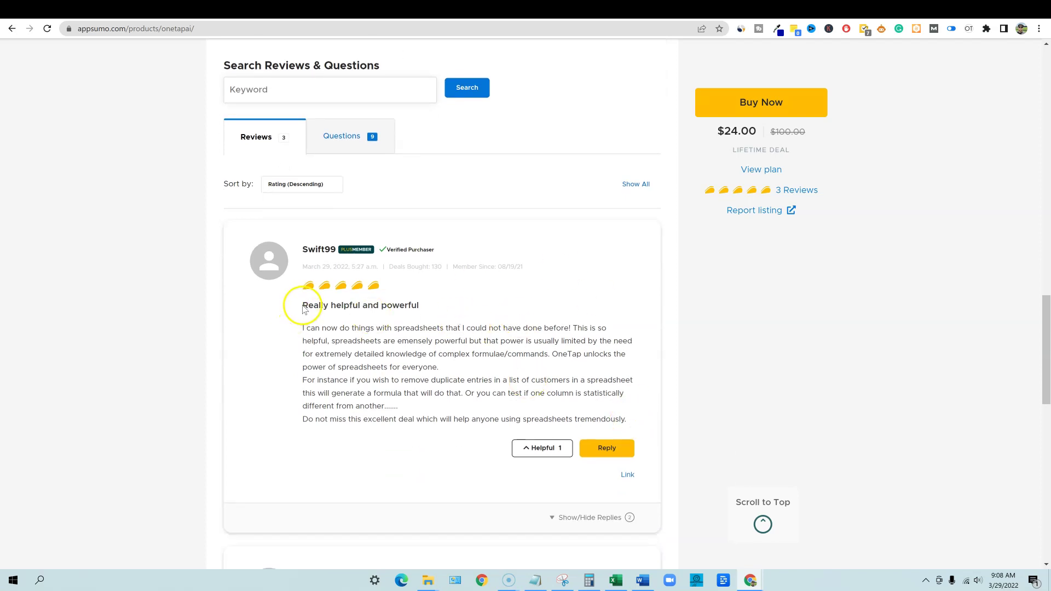
left_click_drag(304, 307, 623, 425)
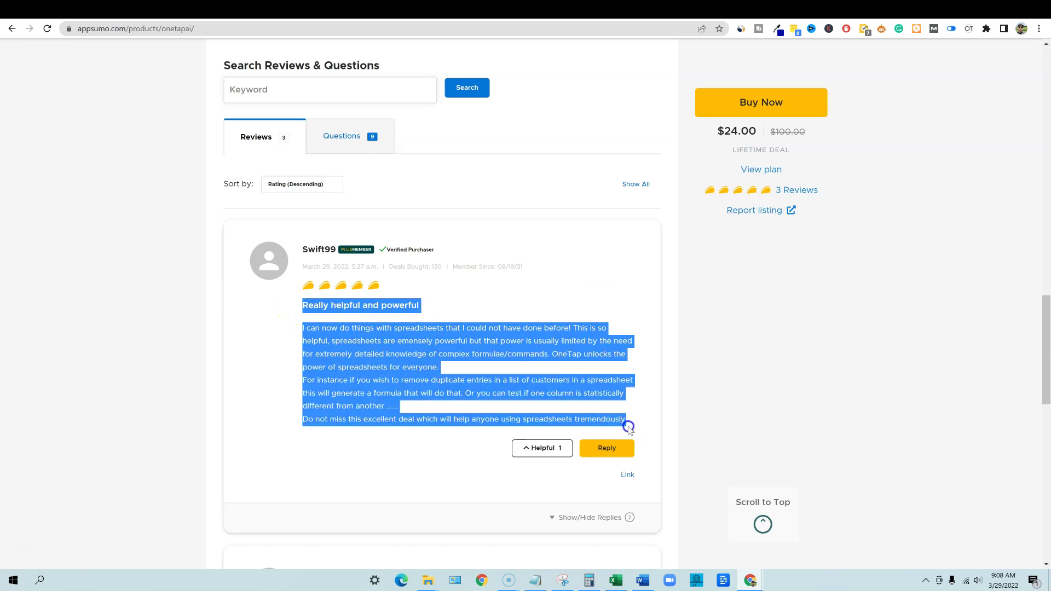
left_click(628, 426)
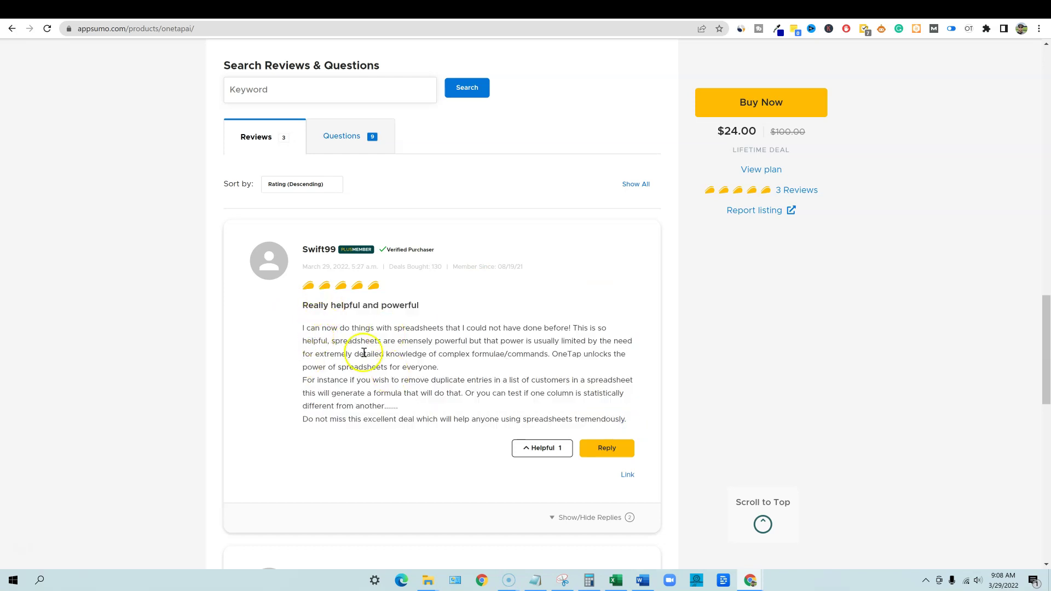
scroll(383, 350, "down", 6)
scroll(409, 360, "down", 3)
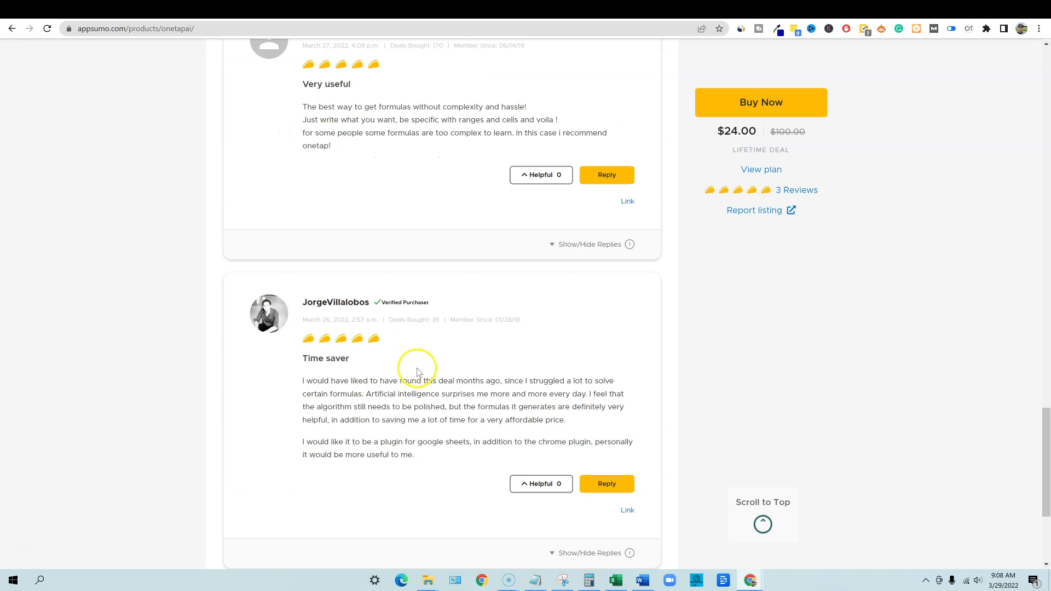
scroll(448, 382, "up", 10)
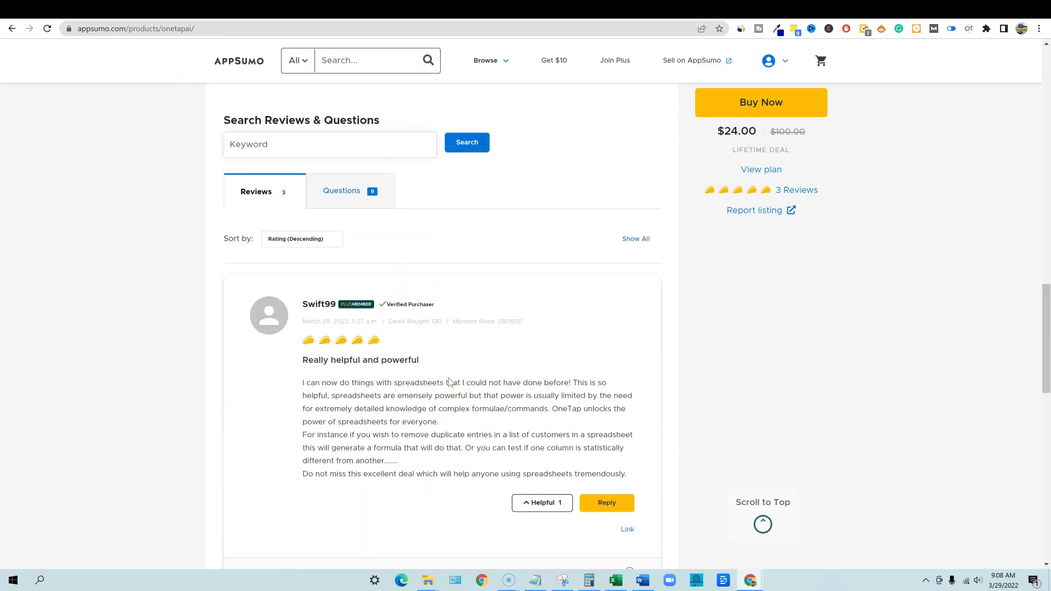
scroll(447, 380, "up", 18)
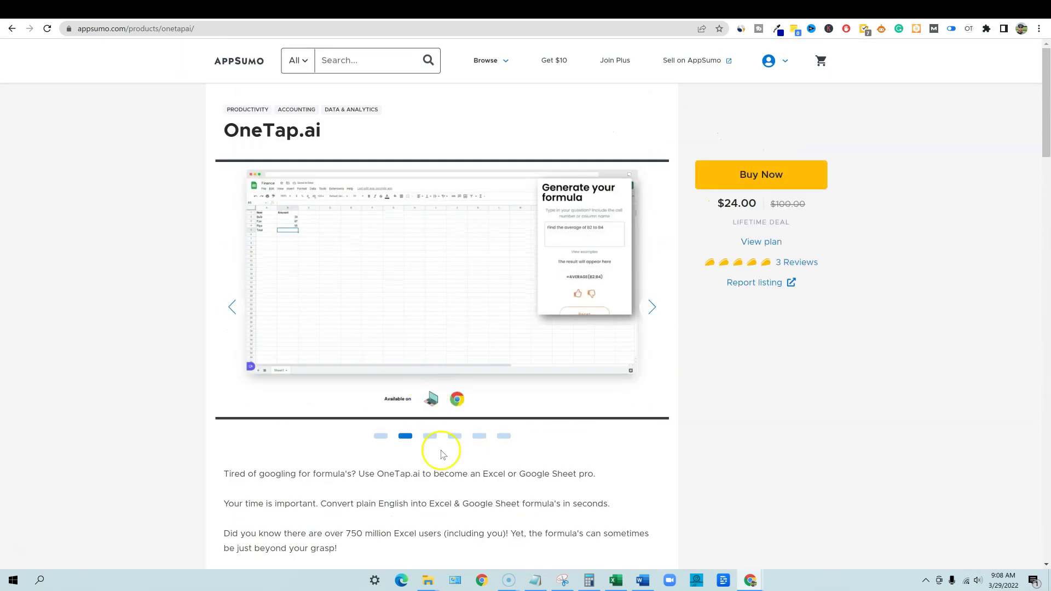
- Select the Units column to read its 49.33 average and 2121 sum, then pick cell E45
left_click(615, 580)
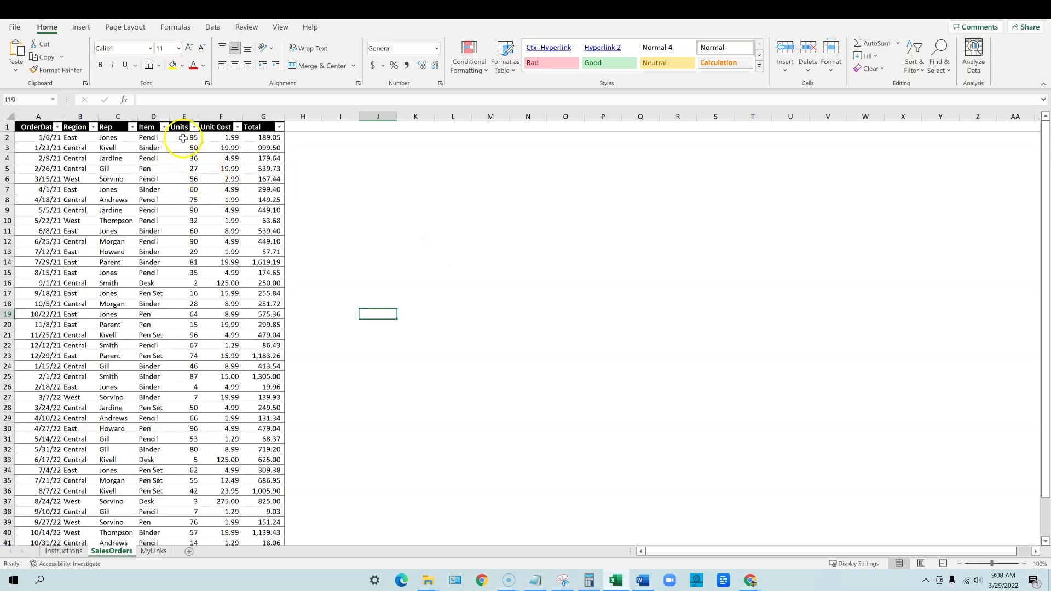
left_click(185, 126)
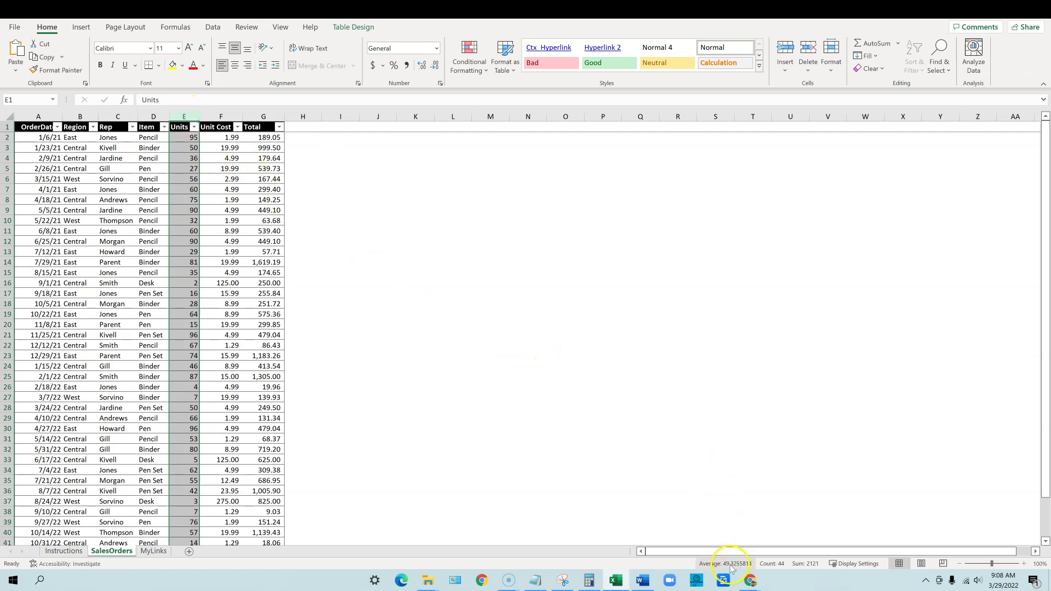
scroll(300, 446, "down", 10)
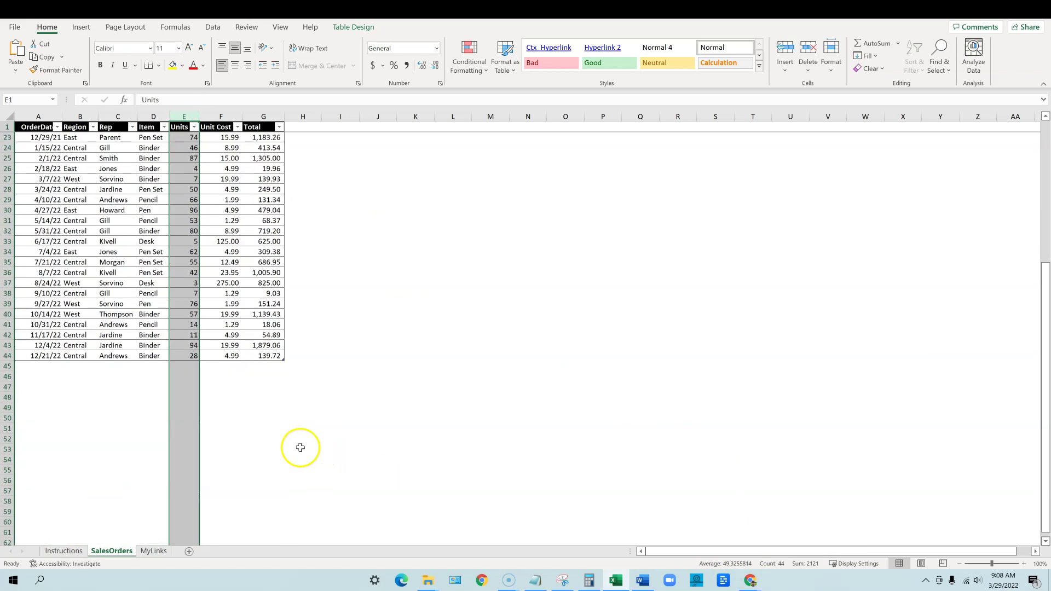
left_click(184, 272)
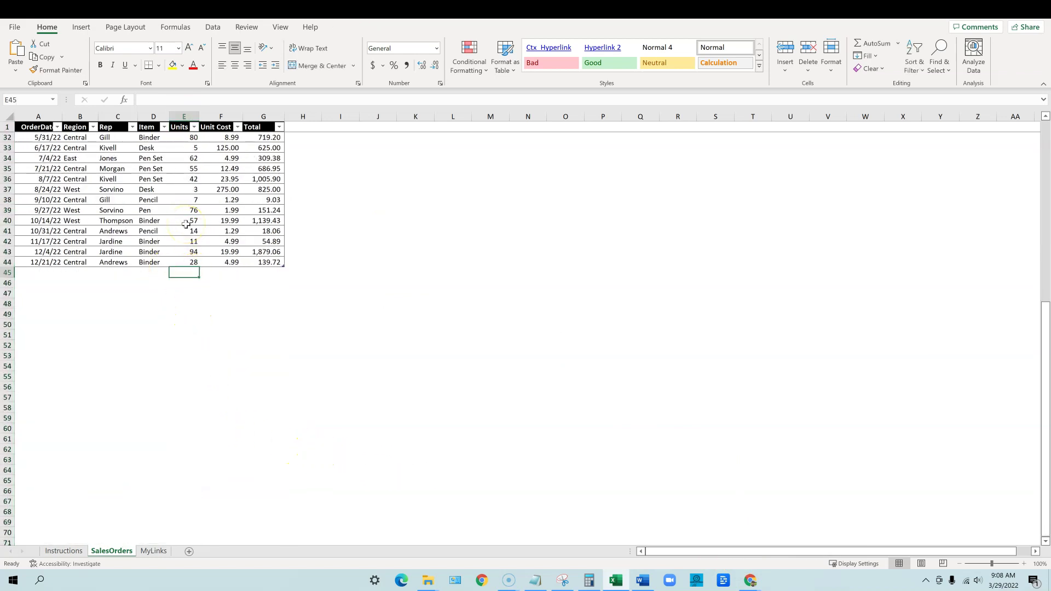
- Enter =AVERAGE over the Units column in E45, giving 49.326
type("=average")
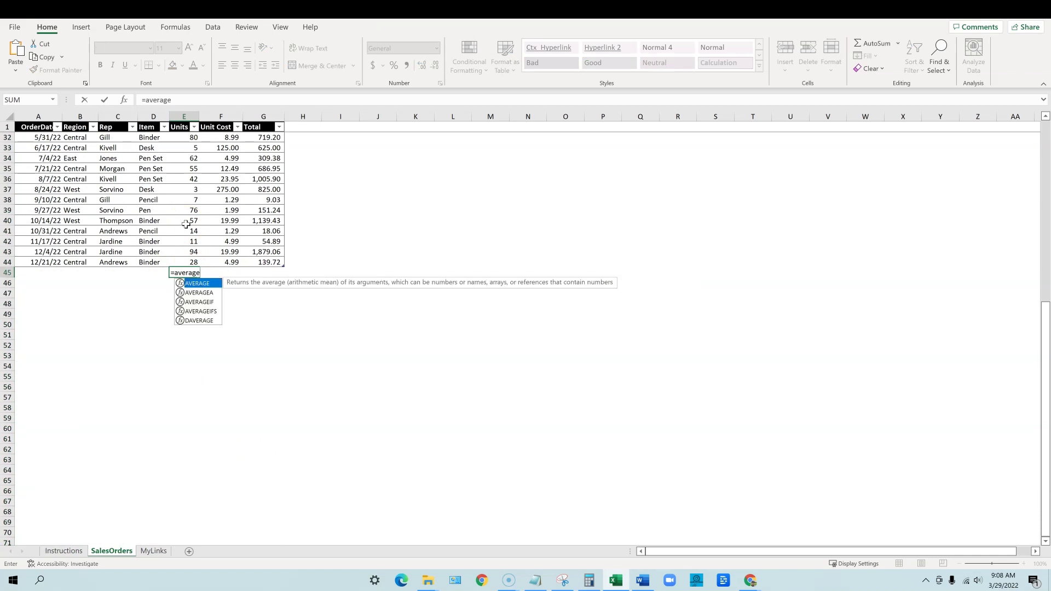
type("(")
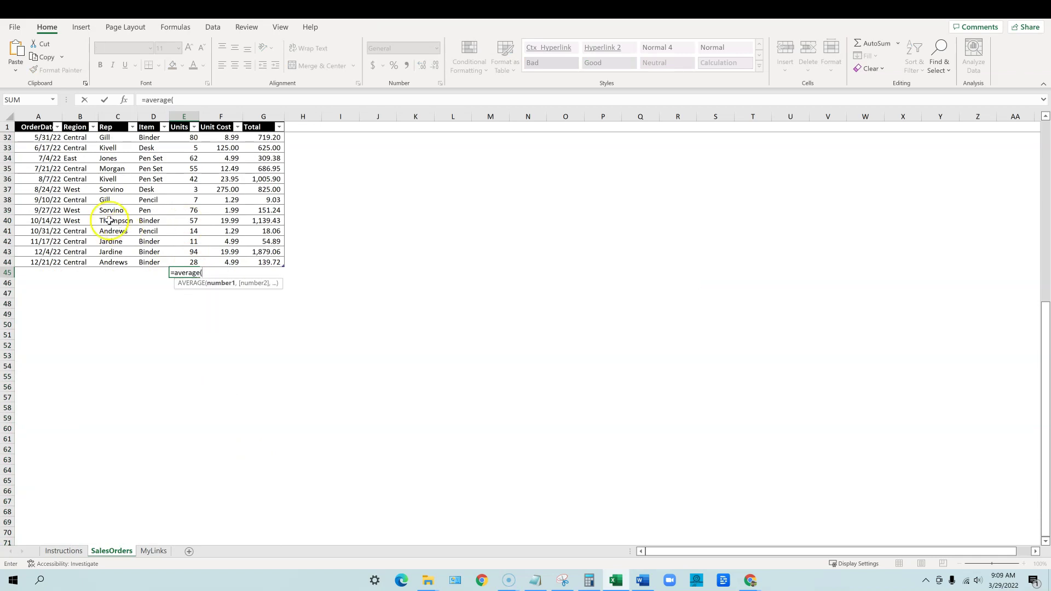
left_click_drag(190, 262, 186, 179)
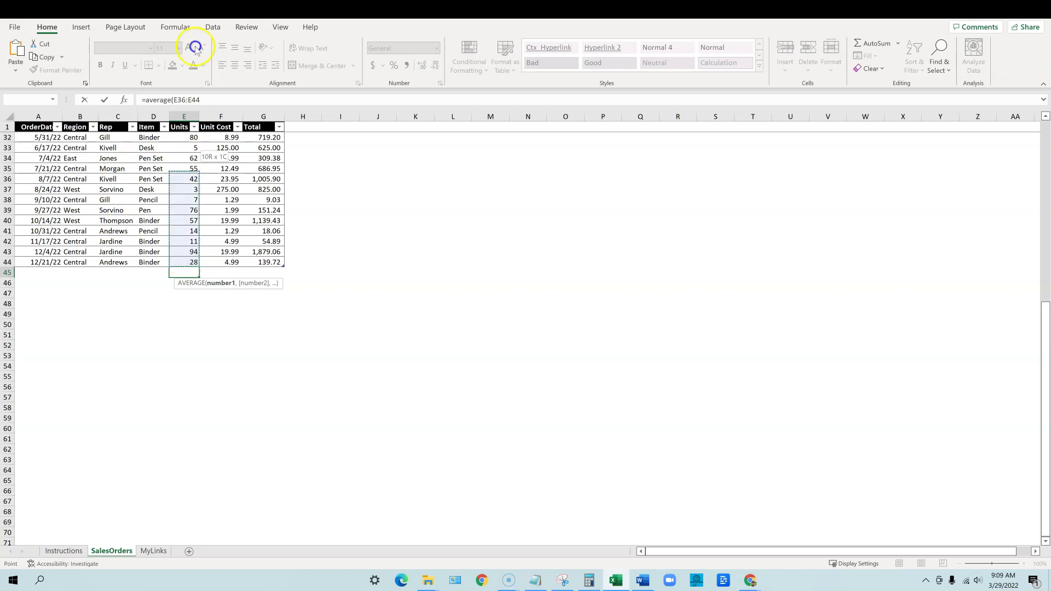
left_click_drag(196, 48, 185, 136)
type(")")
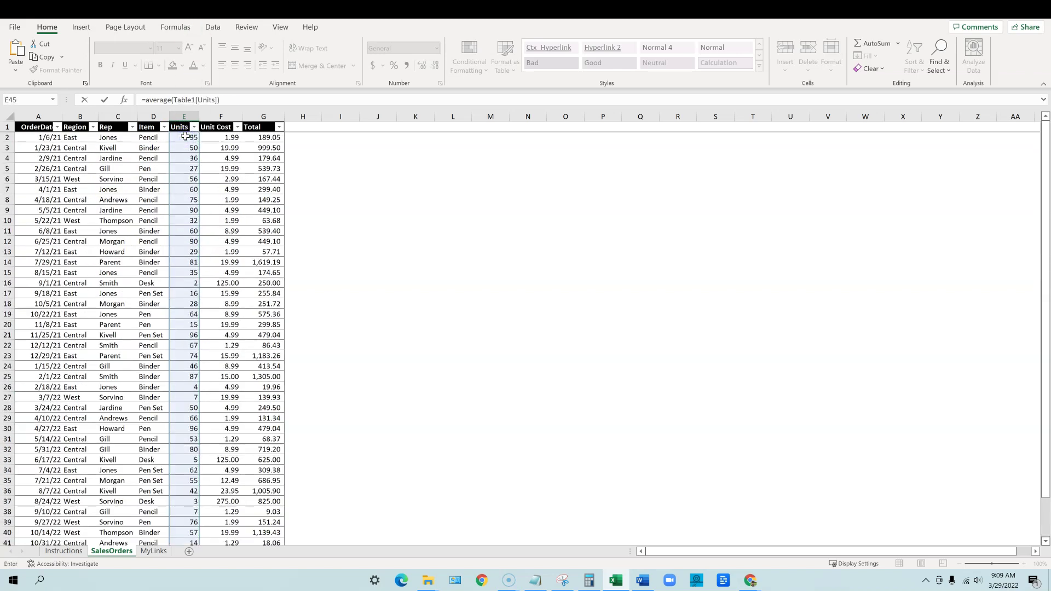
key("Return")
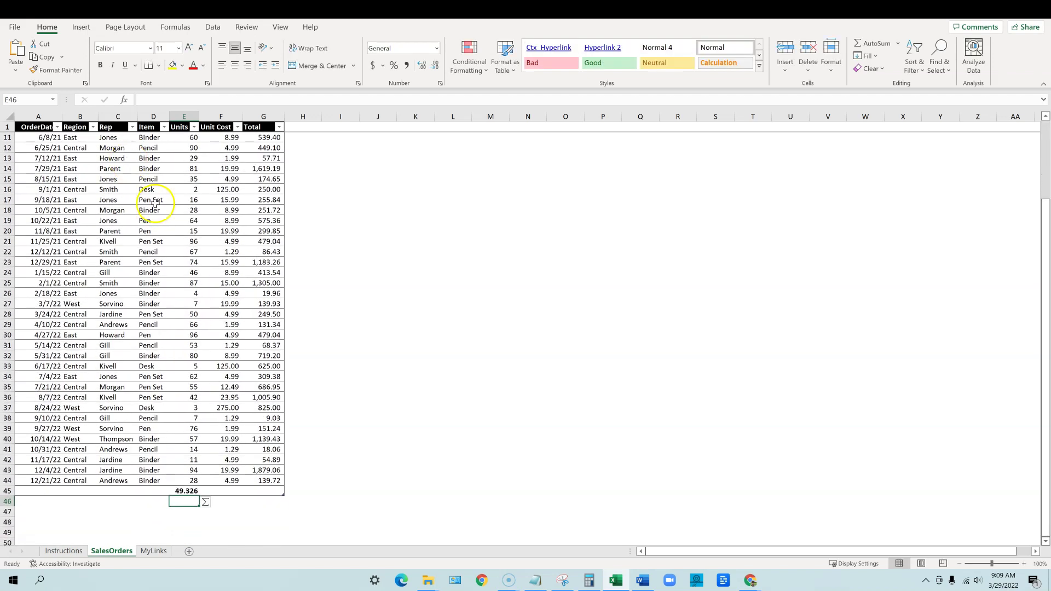
left_click(188, 490)
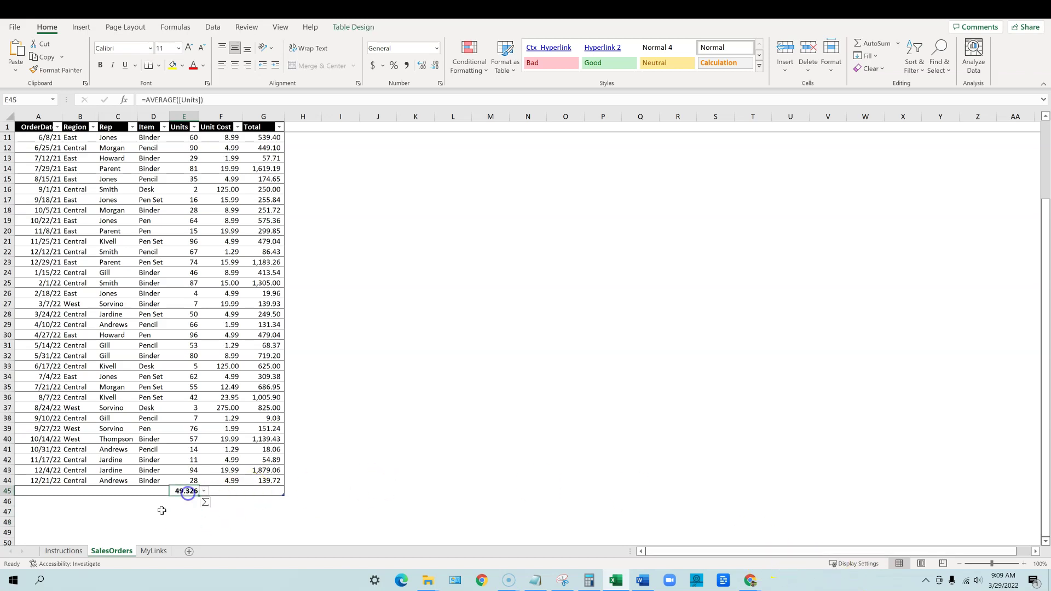
left_click(165, 516)
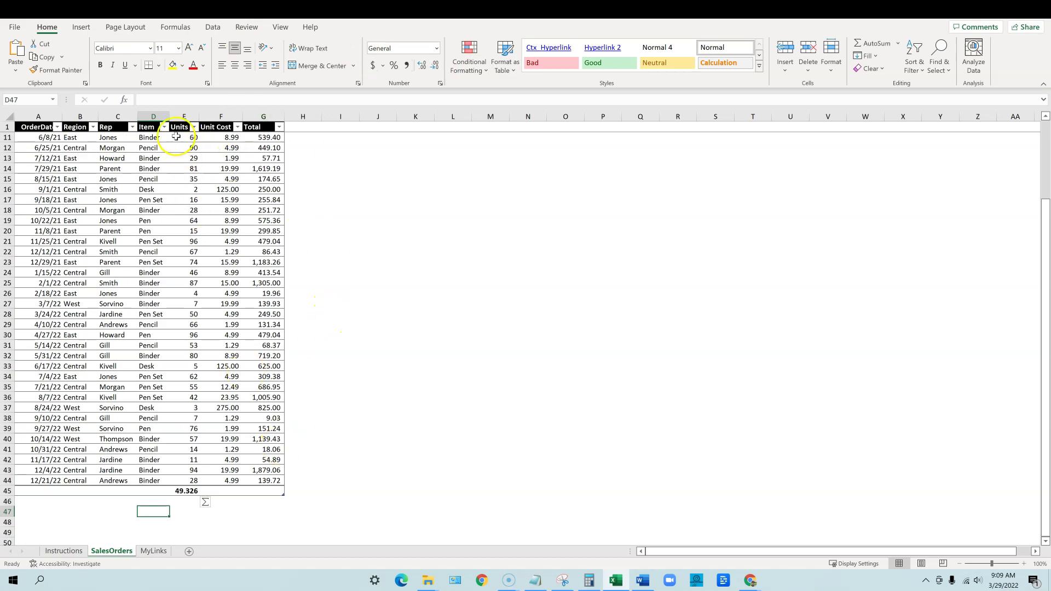
left_click(985, 8)
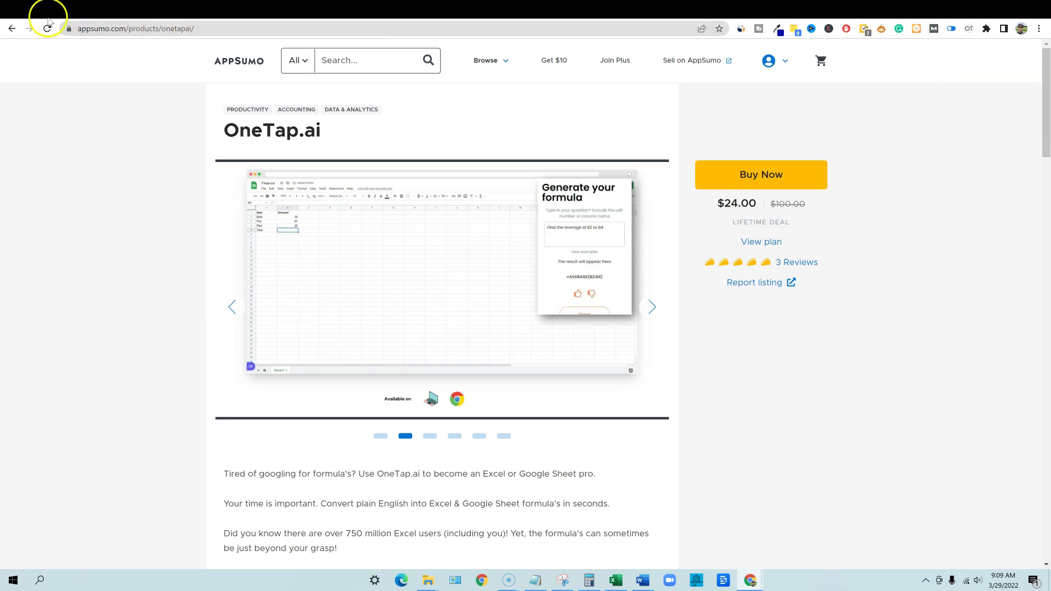
- Have OneTap.ai turn 'give me the average for column e' into =AVERAGE(E:E) and select it
left_click(39, 11)
left_click(518, 221)
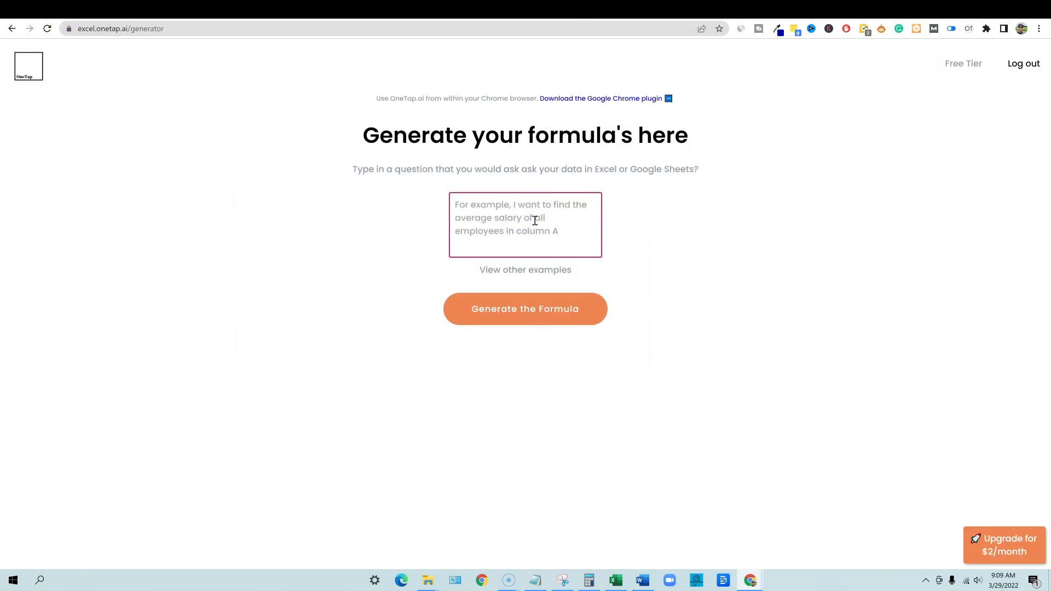
type("give me the average for colum")
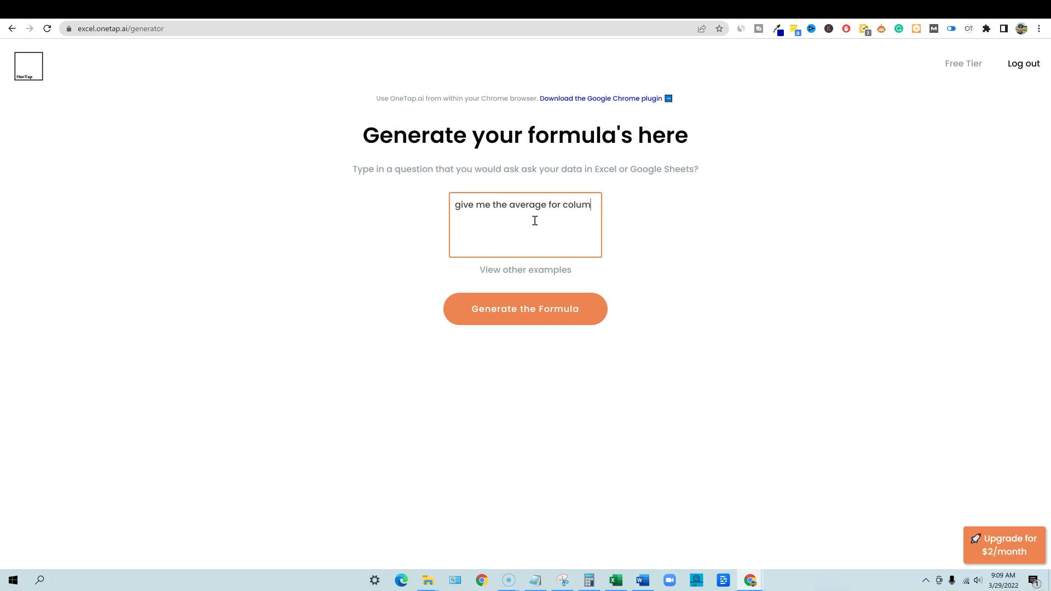
left_click(523, 311)
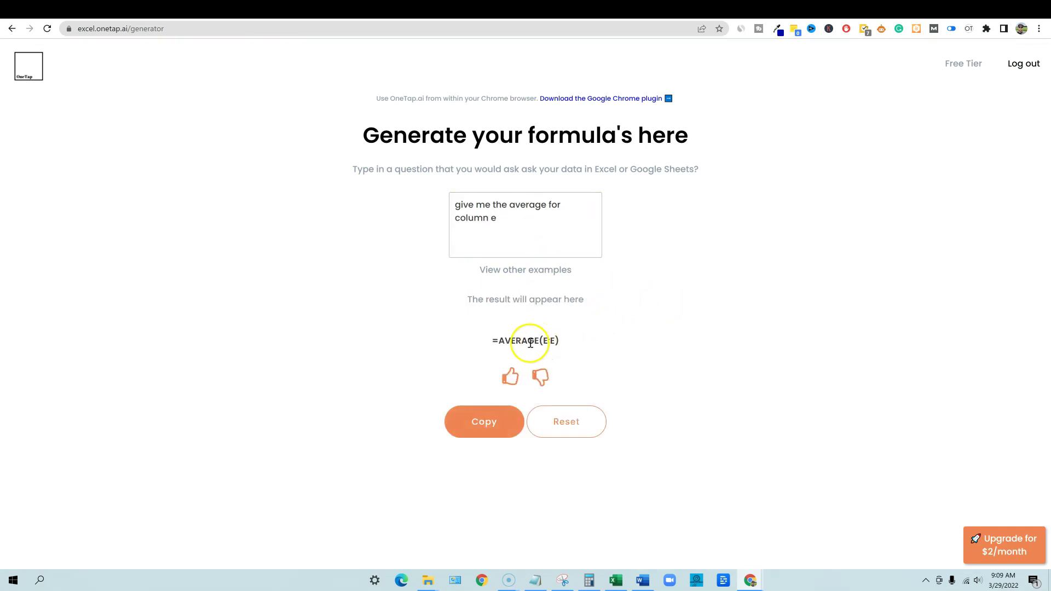
left_click_drag(562, 346, 491, 345)
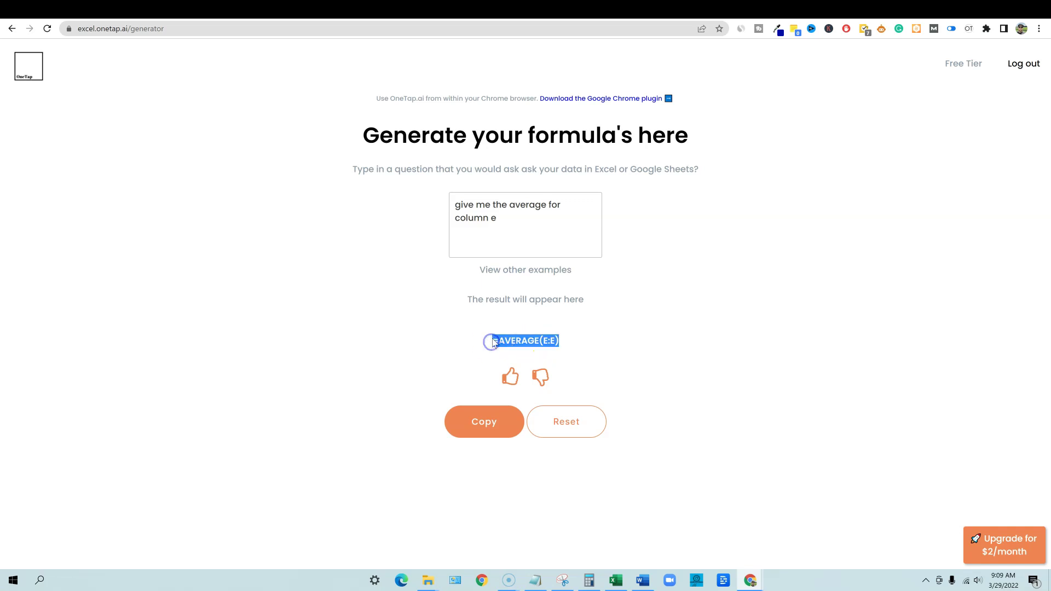
left_click(615, 580)
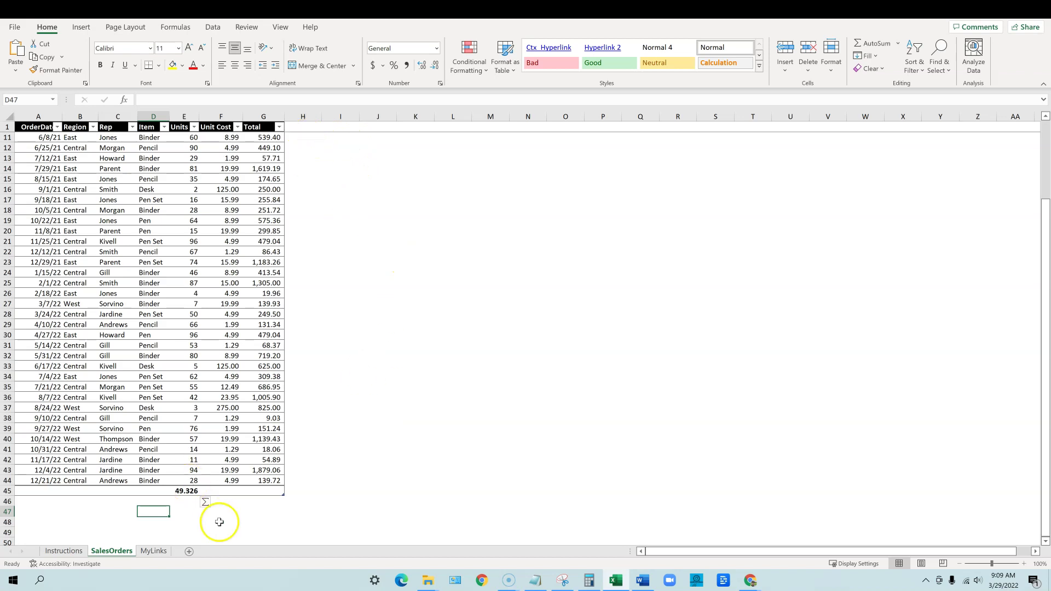
- Paste the average formula into E46, dismiss the circular-reference warning and undo it
left_click(189, 502)
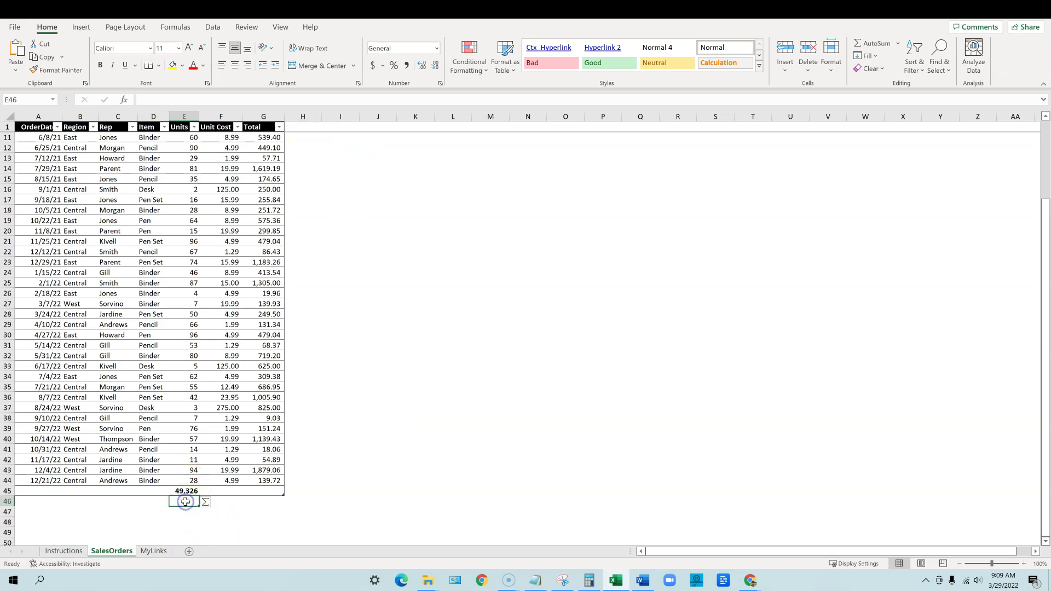
key("ctrl+v")
left_click(511, 323)
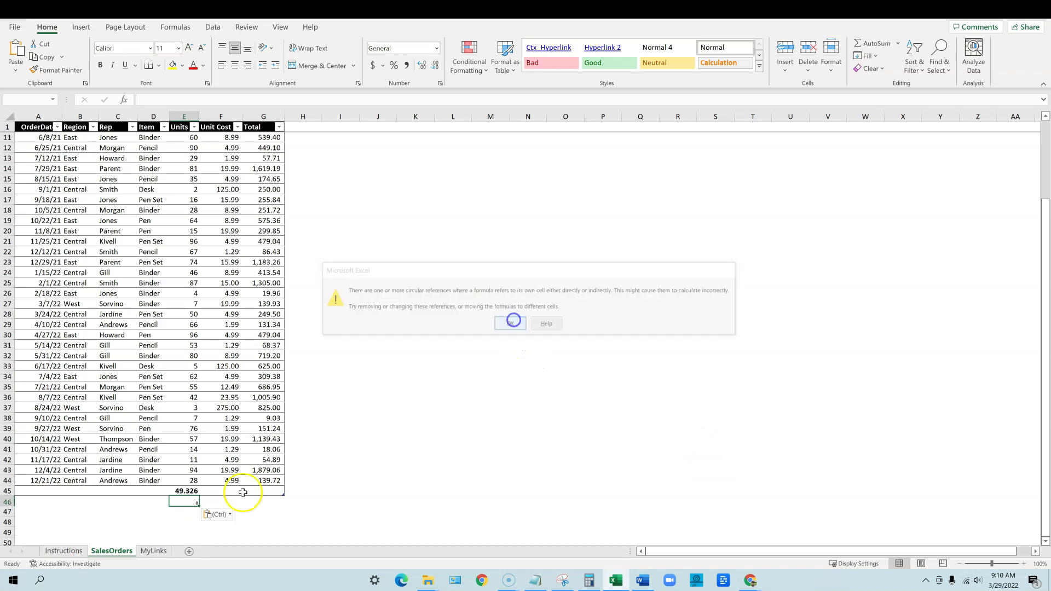
key("ctrl+z")
- Paste =AVERAGE(E:E) into column L so L19 shows 49.32558
left_click(452, 314)
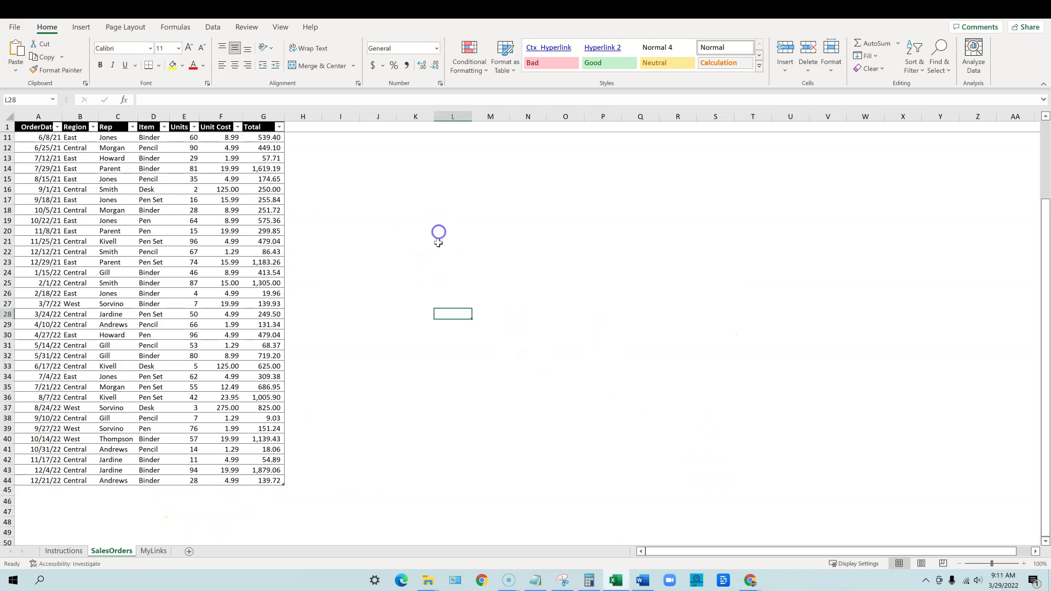
left_click(439, 232)
left_click(446, 213)
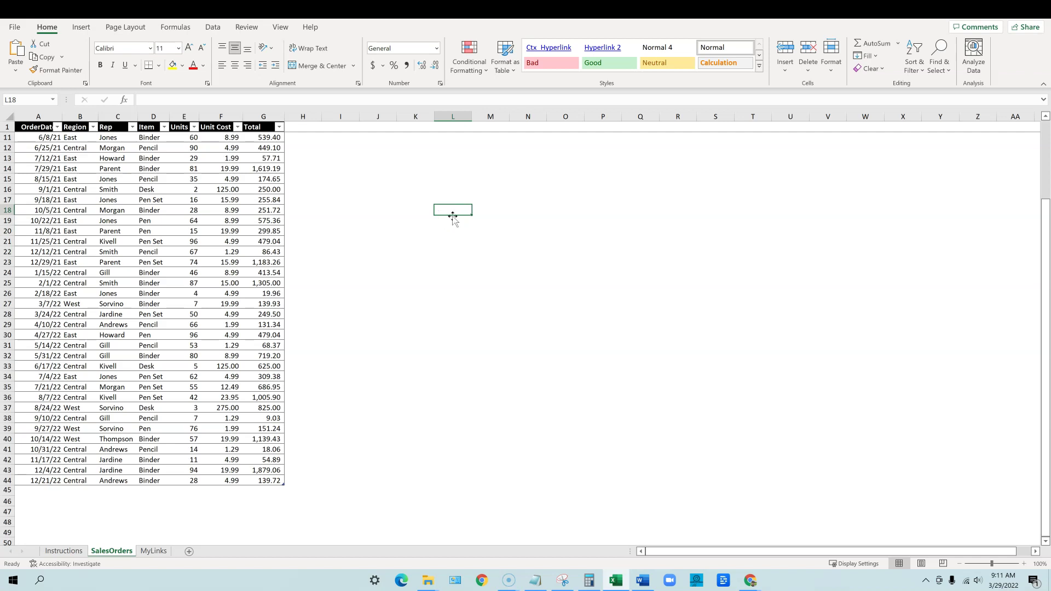
type("49.32558")
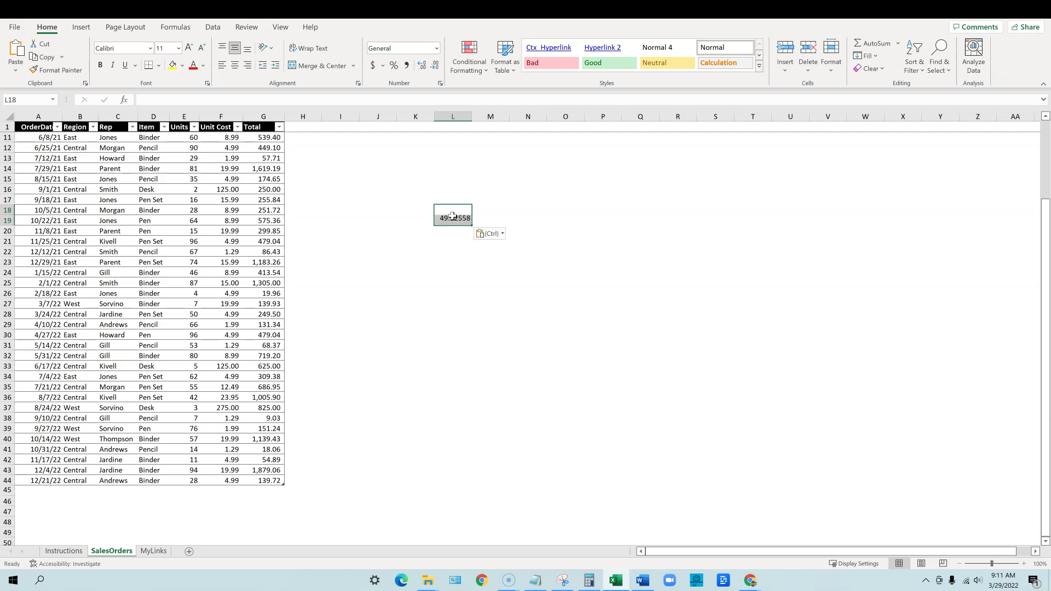
left_click(552, 271)
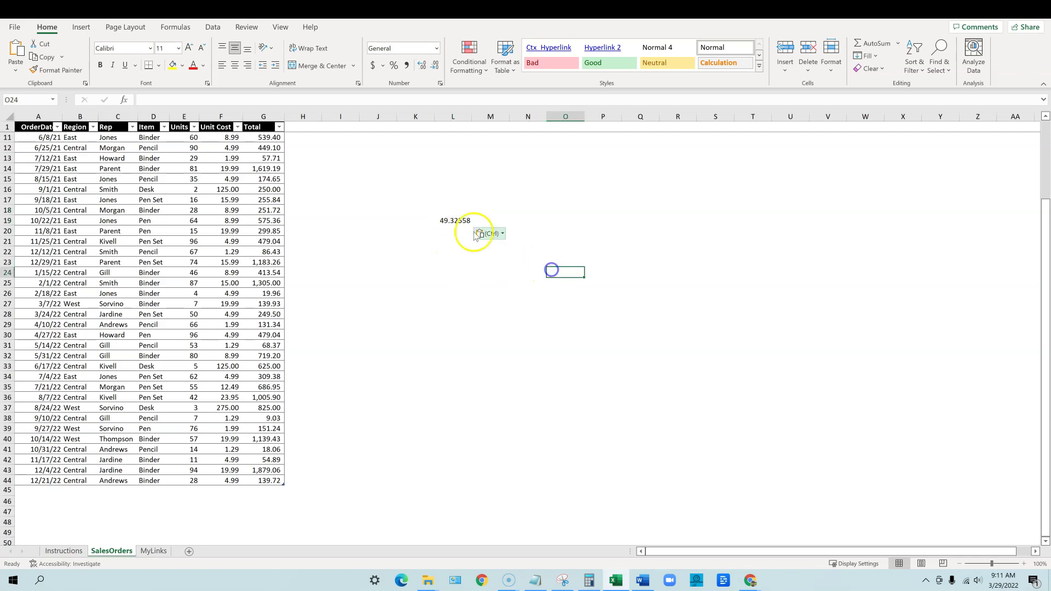
left_click(458, 221)
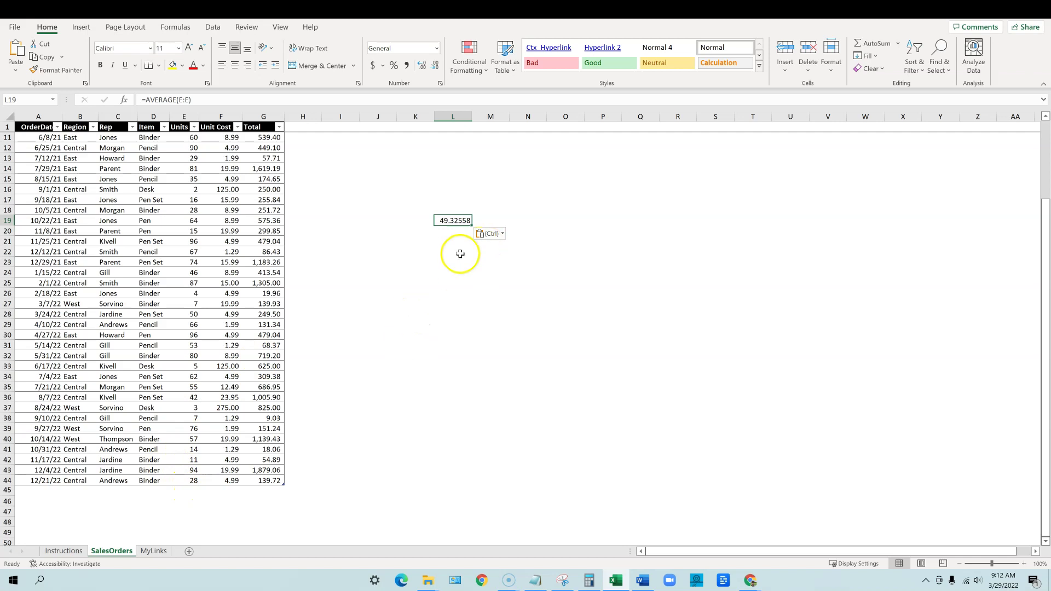
left_click(455, 230)
left_click(465, 191)
left_click(455, 231)
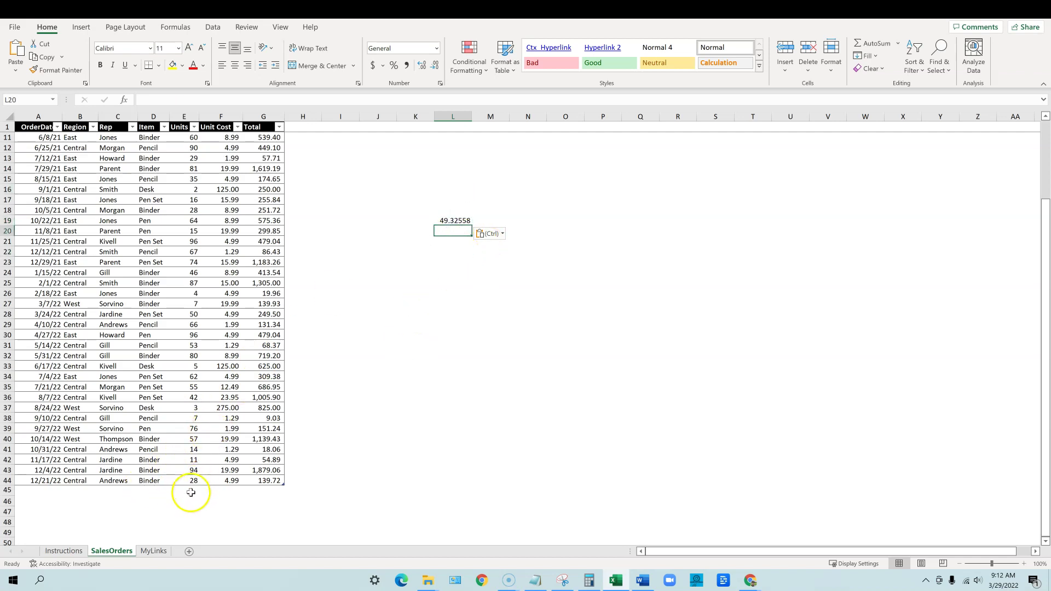
- Check the Units values against the L19 average and select some Item entries in column D
left_click_drag(195, 480, 183, 535)
scroll(312, 496, "down", 2)
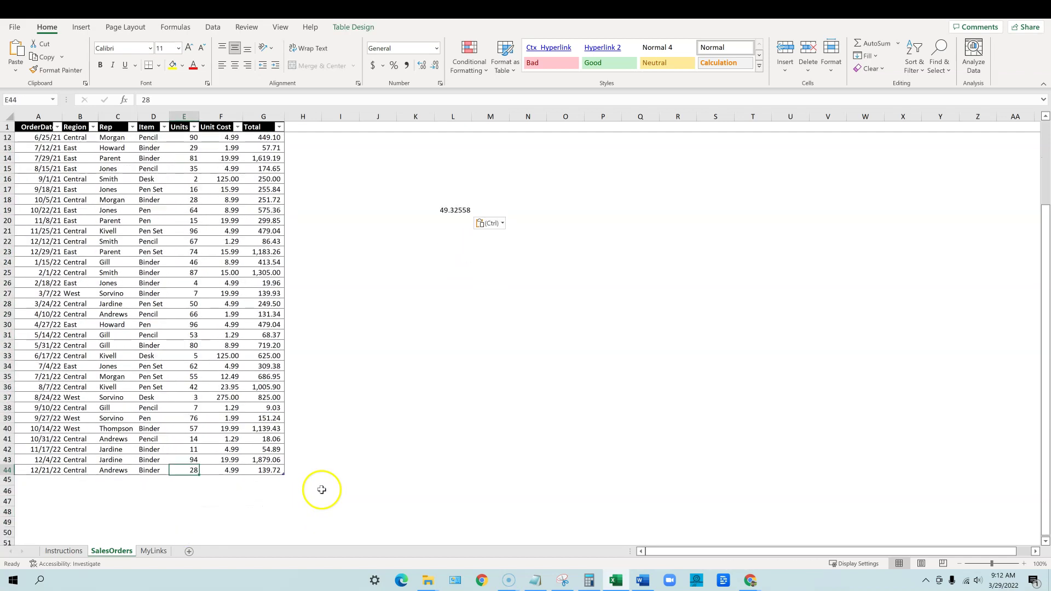
left_click(183, 479)
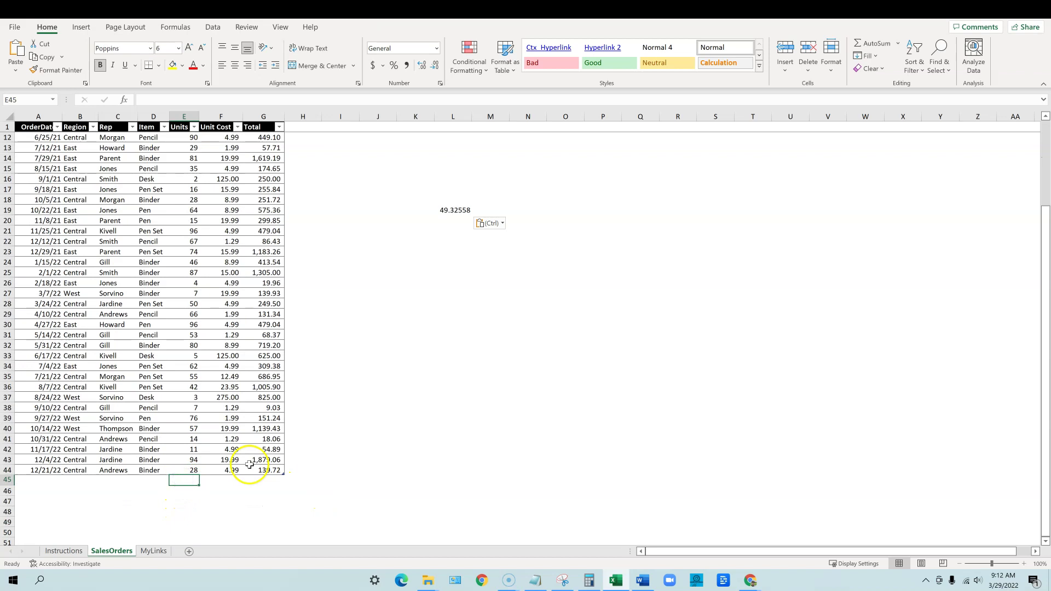
left_click(461, 212)
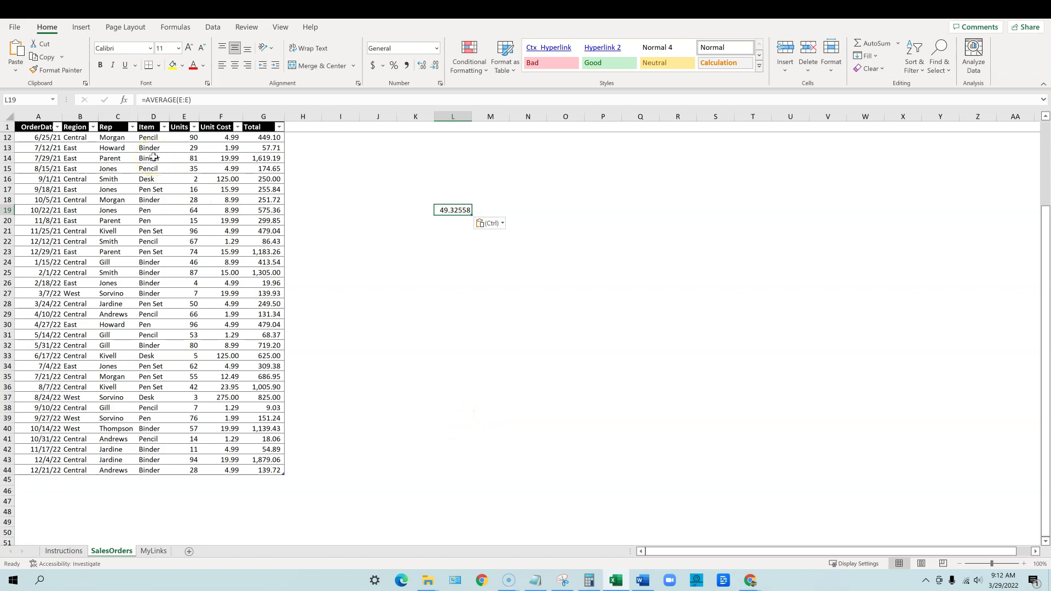
left_click(150, 132)
mouse_move(150, 135)
left_mouse_down()
mouse_move(152, 353)
mouse_move(155, 139)
left_mouse_up()
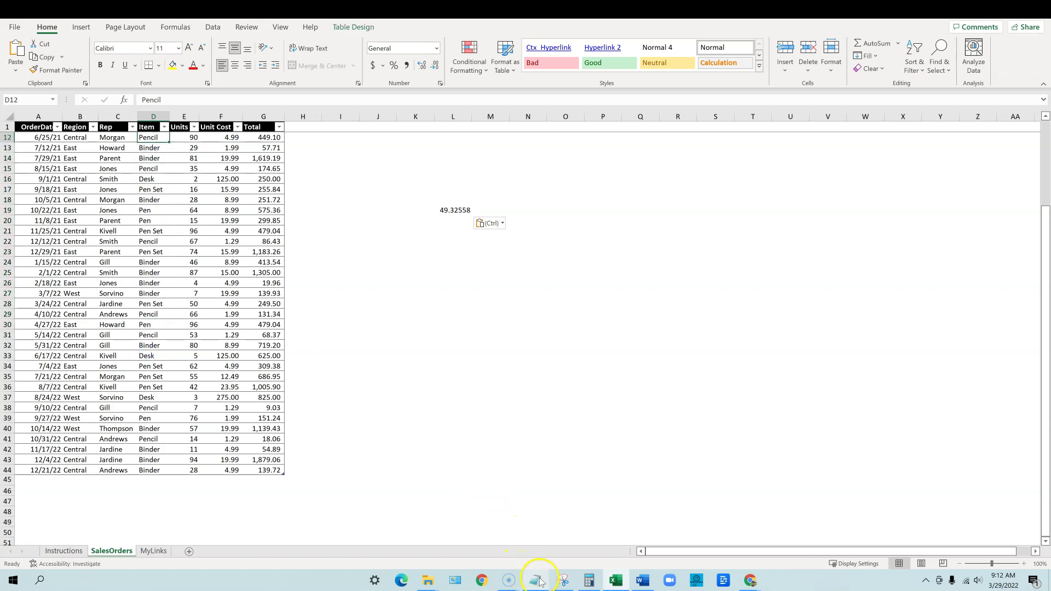
- Generate =COUNTIF(D:D, "binder") in OneTap.ai from the binder question and copy it
left_click(508, 580)
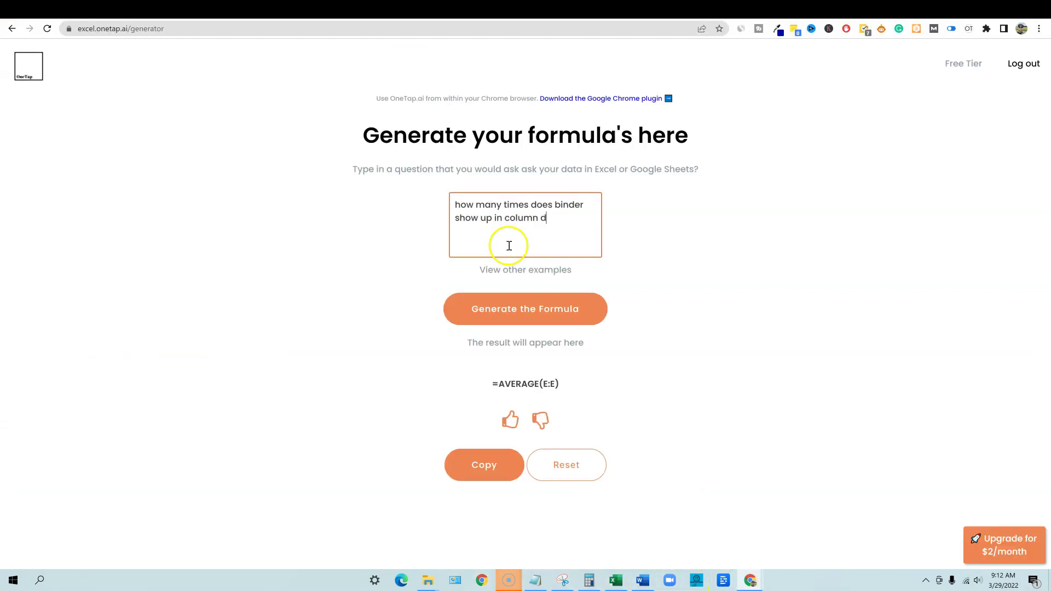
left_click(508, 309)
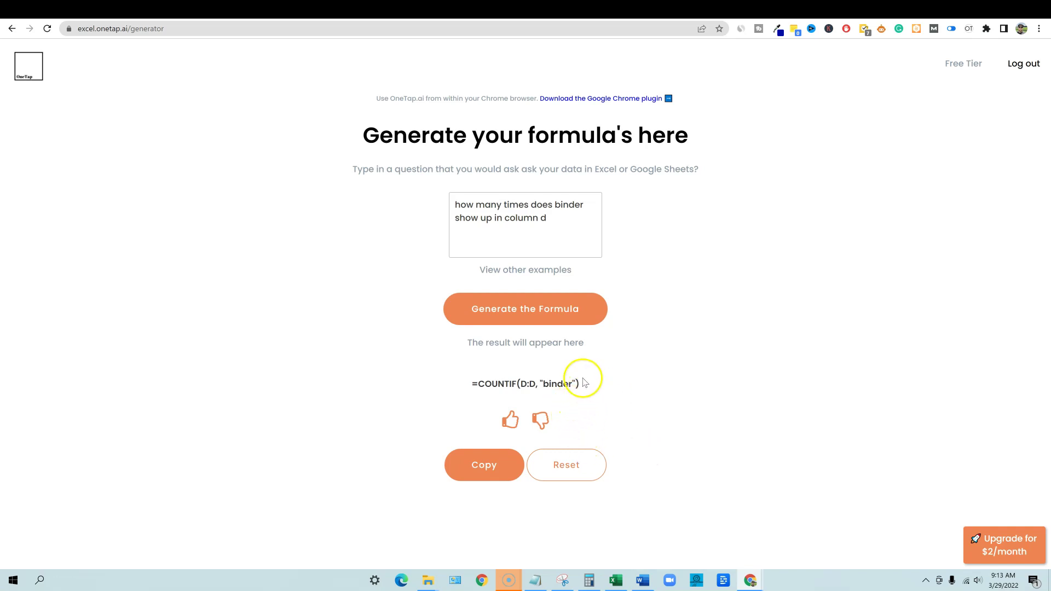
left_click_drag(580, 385, 476, 382)
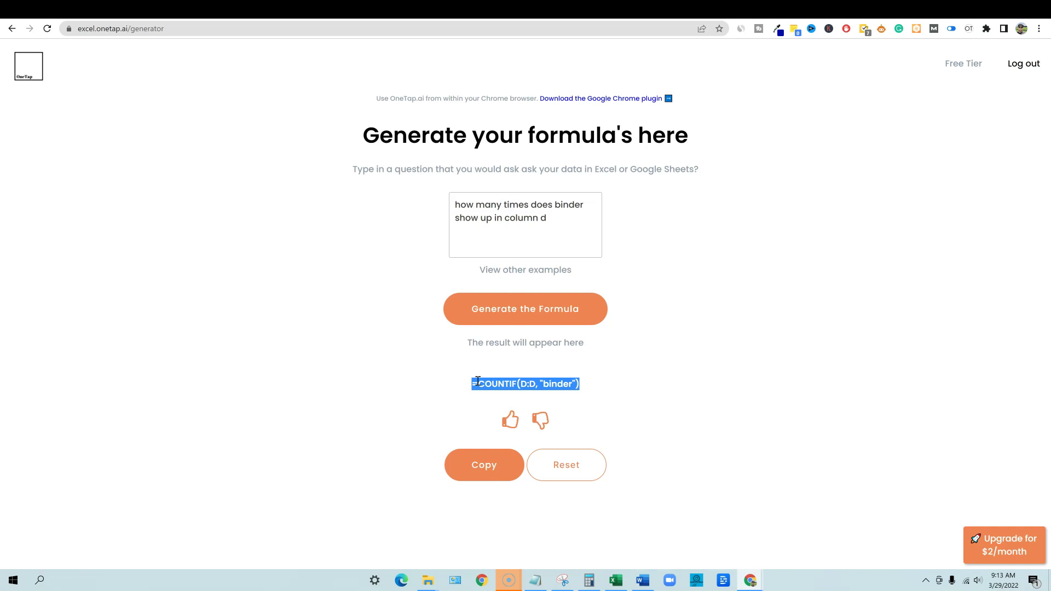
left_click_drag(477, 382, 578, 388)
left_click(487, 465)
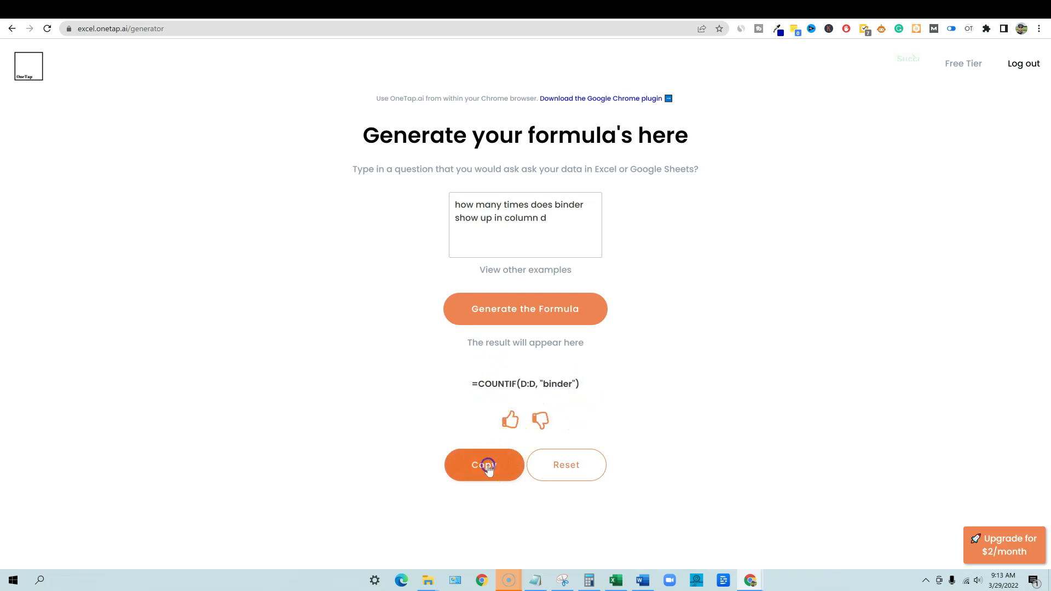
- Paste the COUNTIF formula into L22, returning 15, and label K22 'binder'
left_click(617, 579)
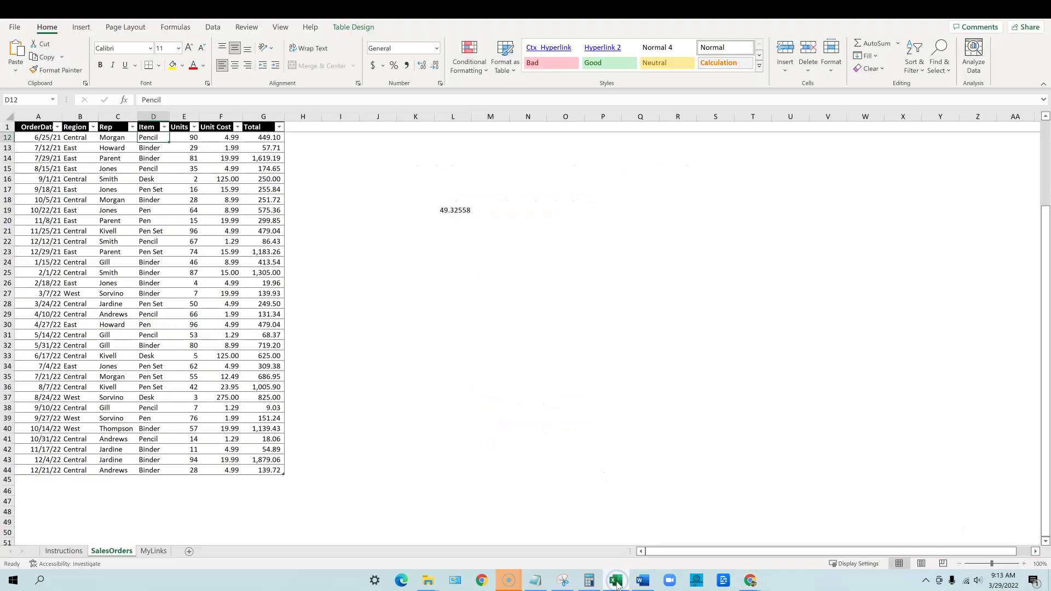
left_click(448, 233)
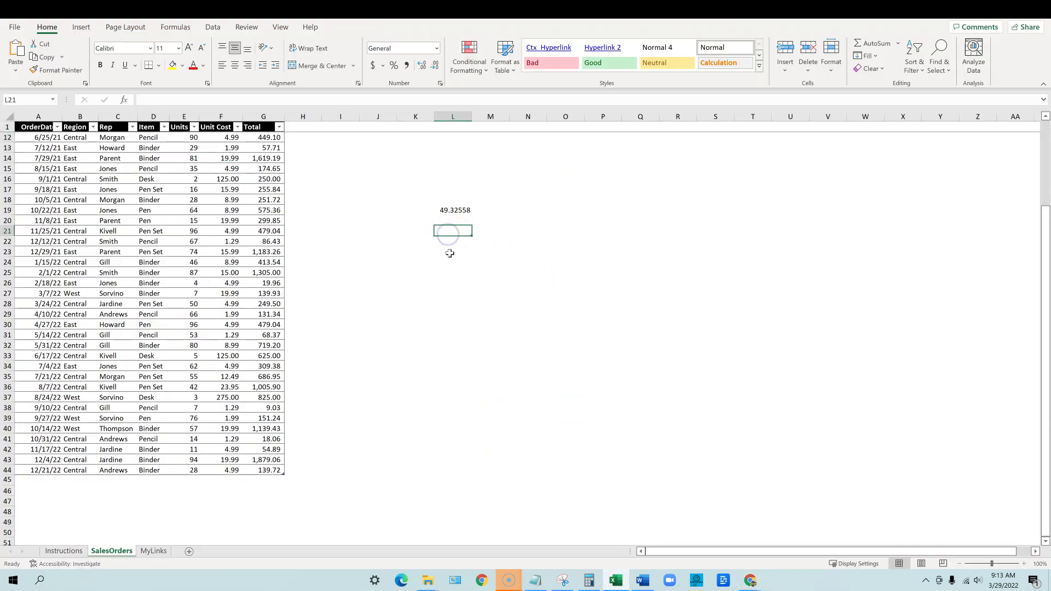
key("ctrl+v")
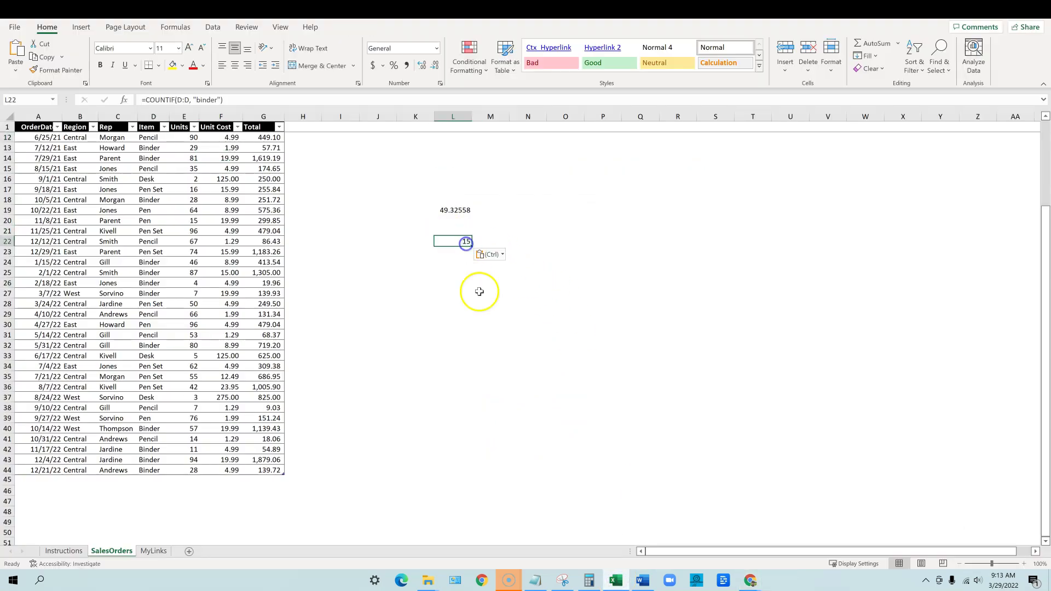
left_click(487, 290)
left_click(422, 244)
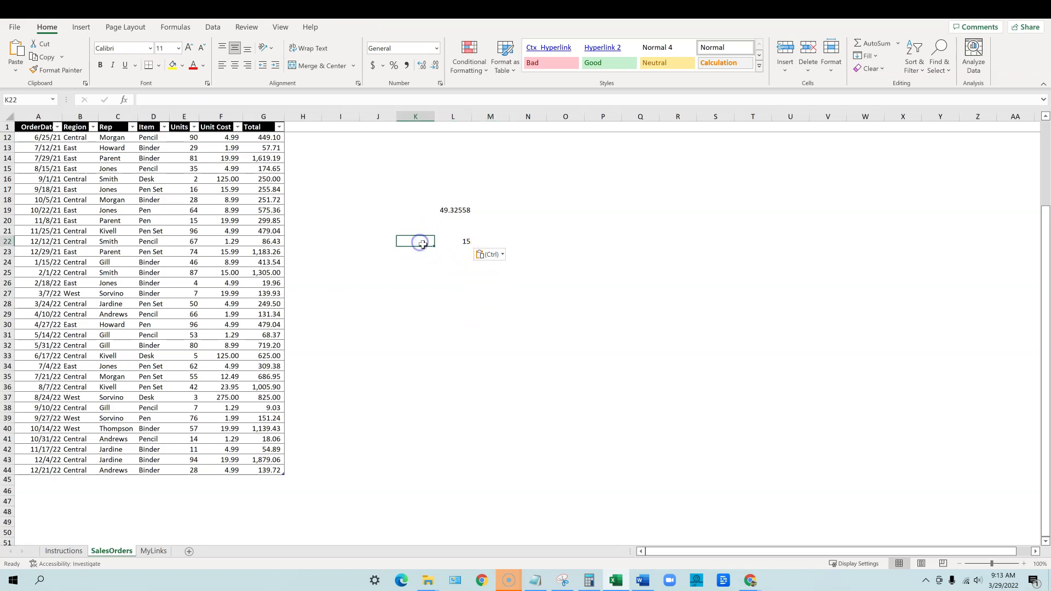
type("binder")
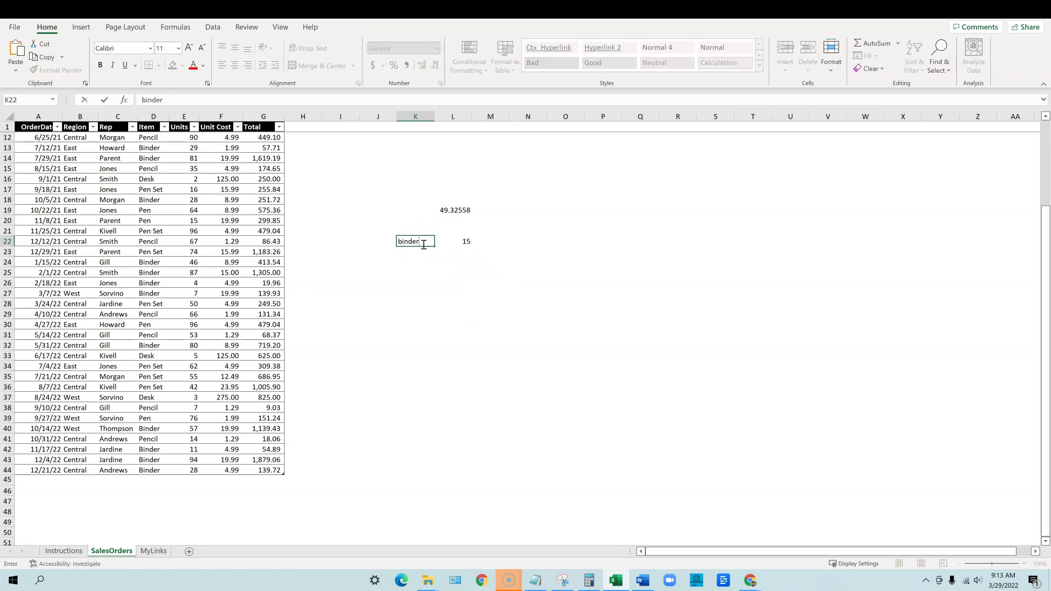
left_click(422, 293)
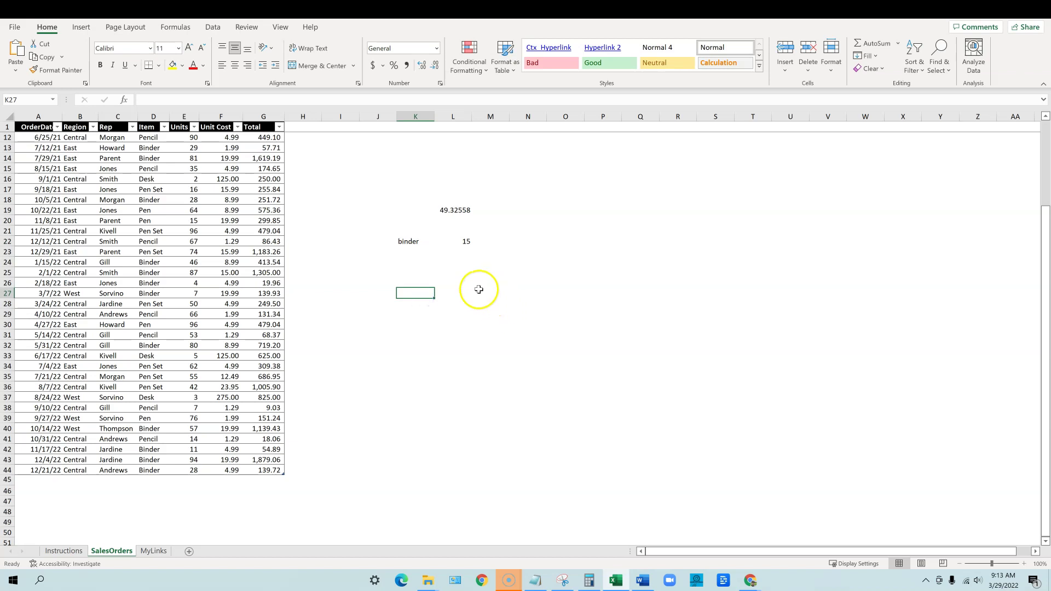
scroll(167, 189, "up", 4)
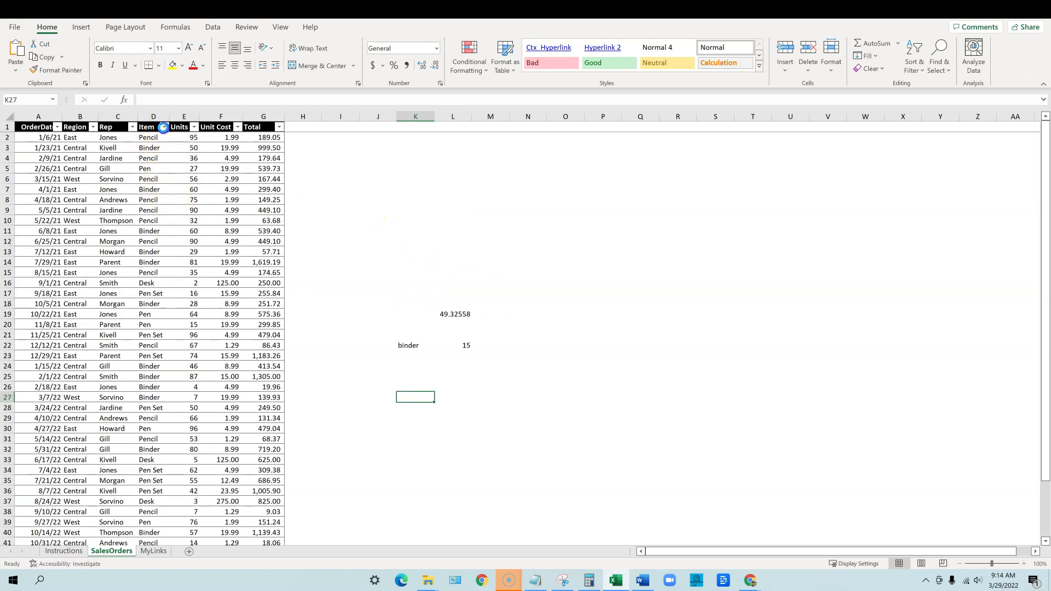
left_click(164, 127)
left_click(49, 258)
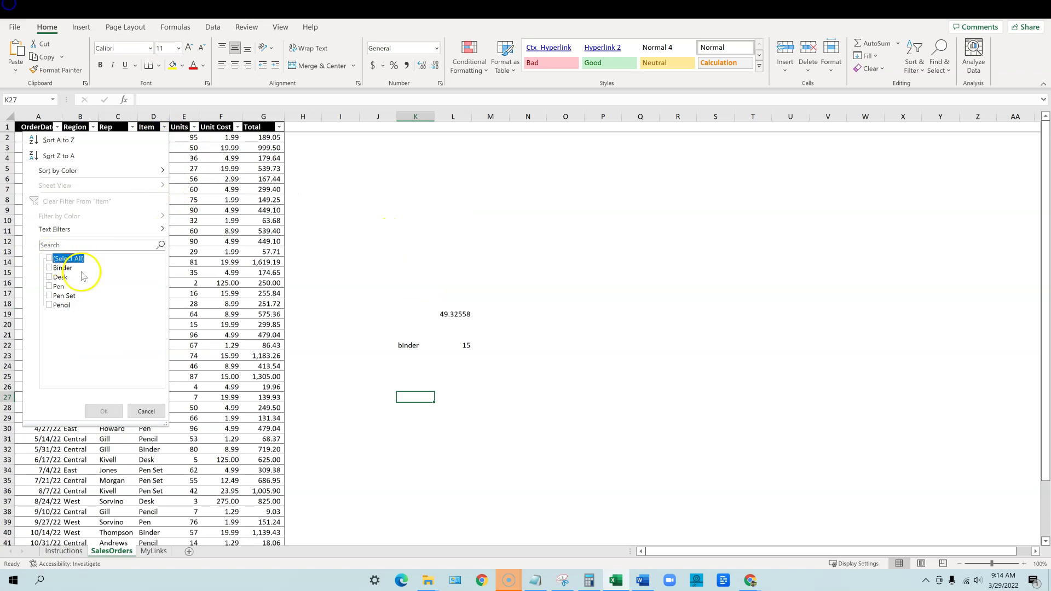
left_click(50, 267)
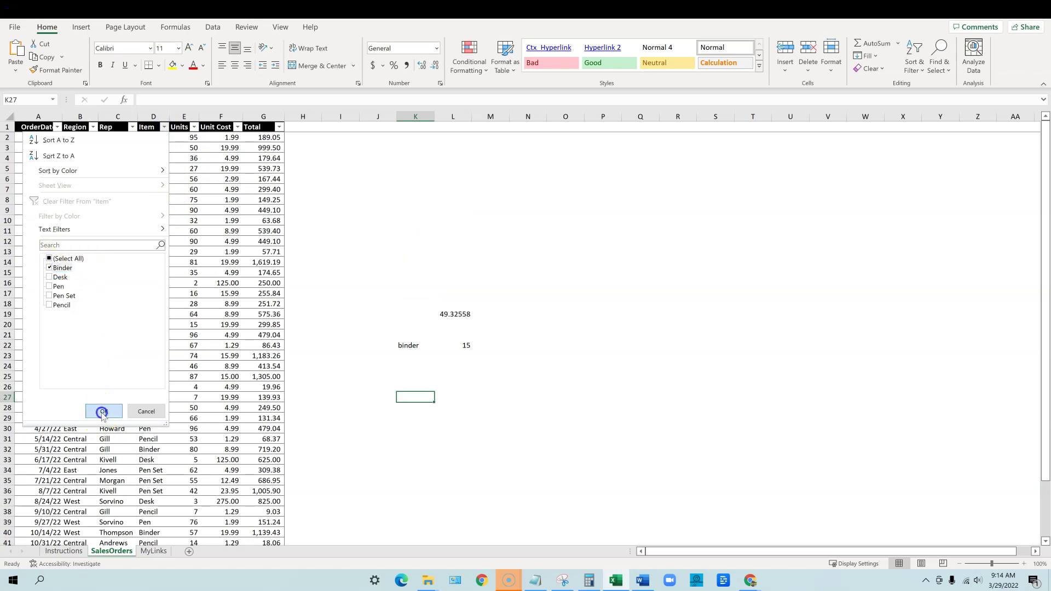
left_click(103, 411)
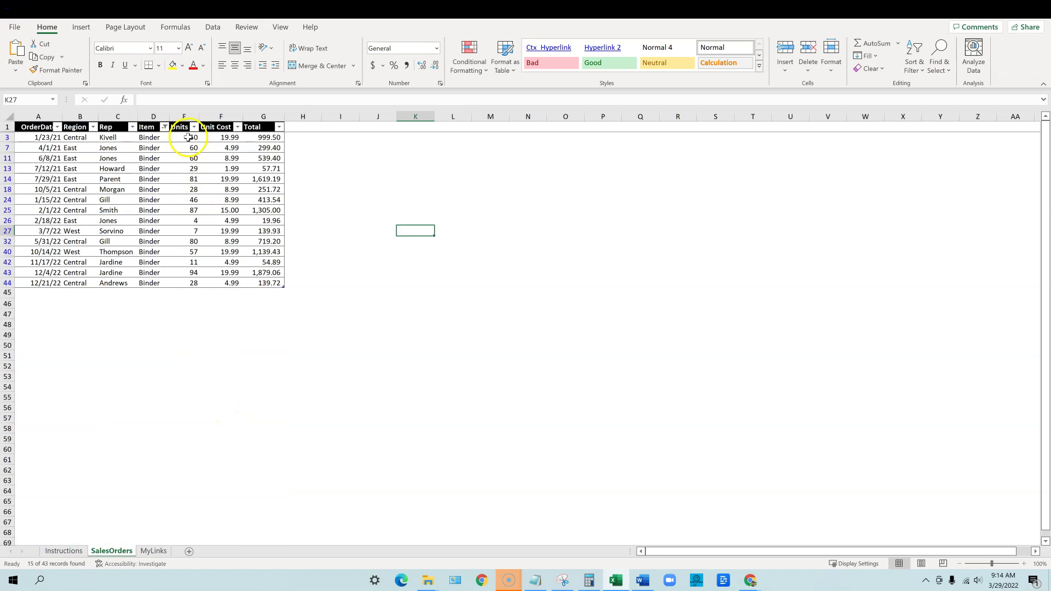
left_click(187, 138)
left_click_drag(187, 137, 188, 241)
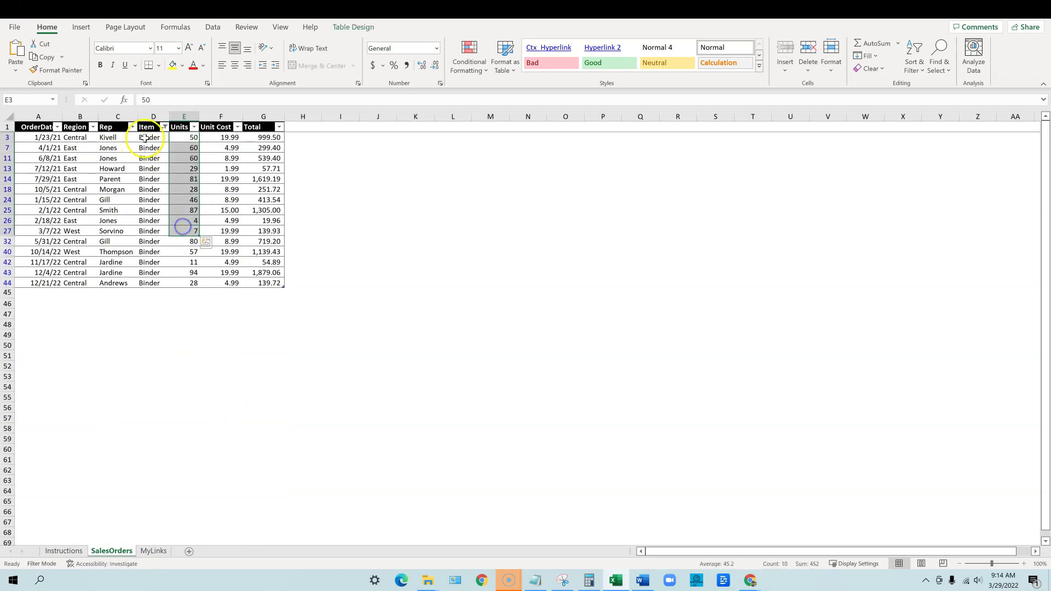
left_click(147, 138)
left_click_drag(147, 137, 149, 284)
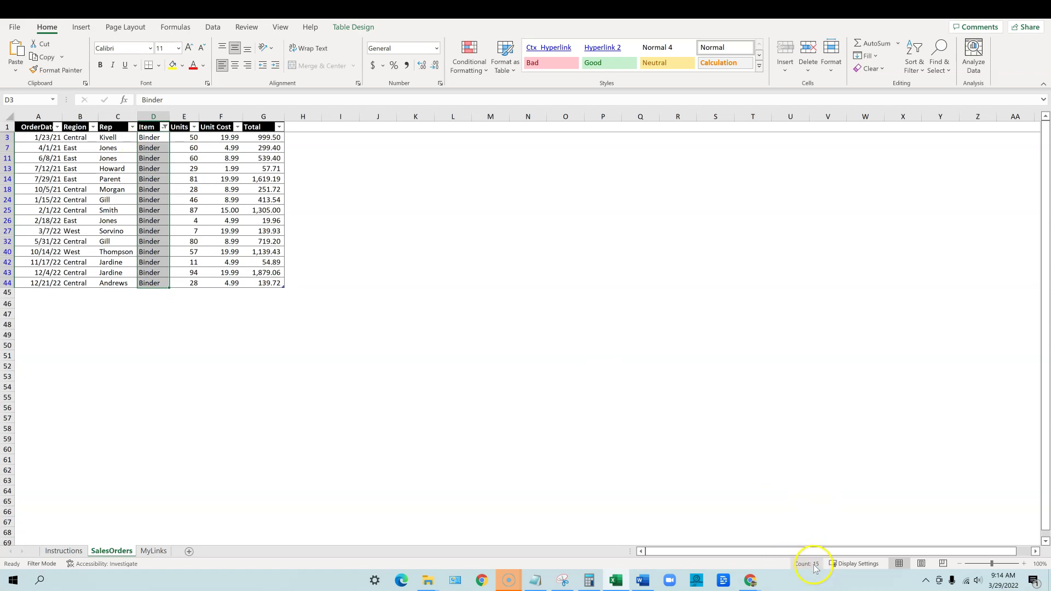
left_click(218, 334)
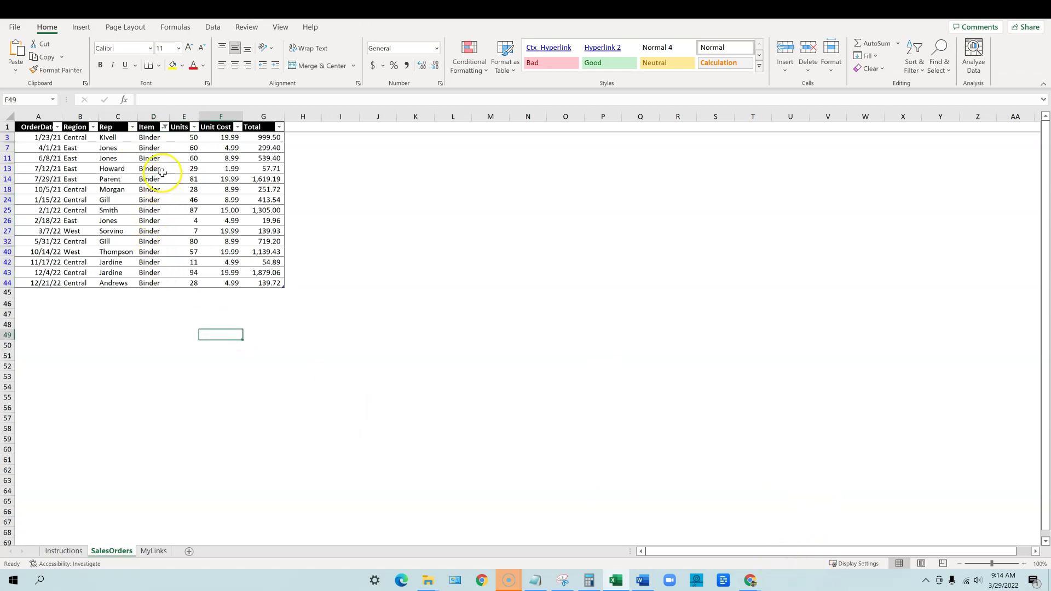
left_click(164, 127)
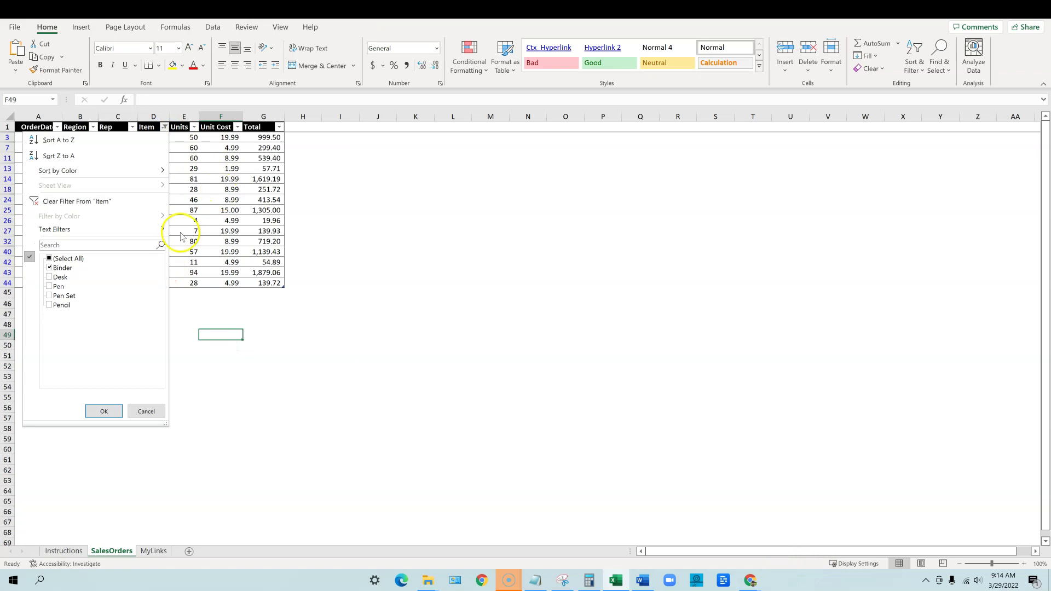
left_click(84, 204)
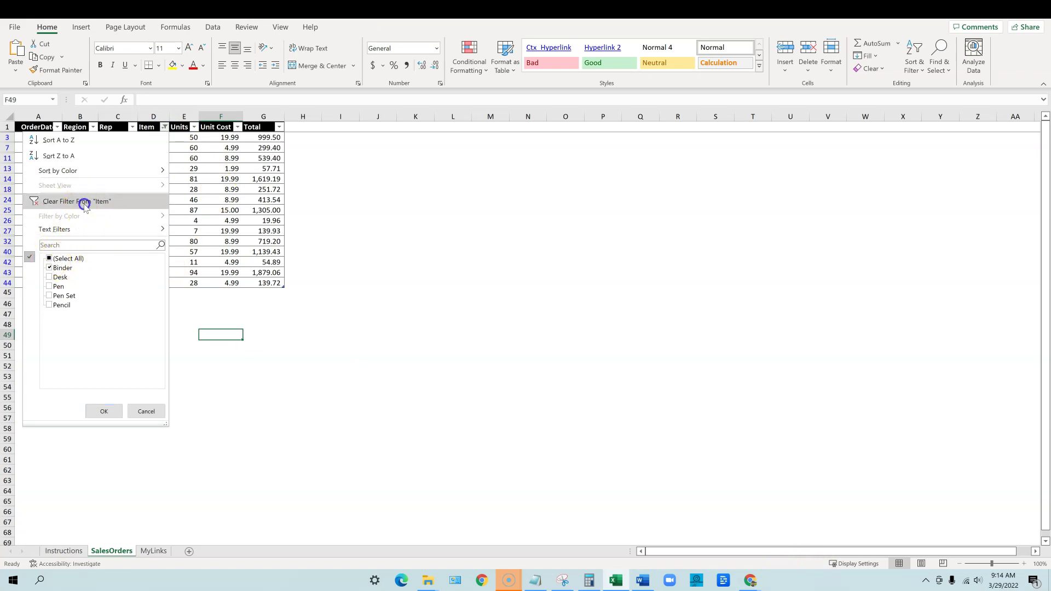
left_click(340, 233)
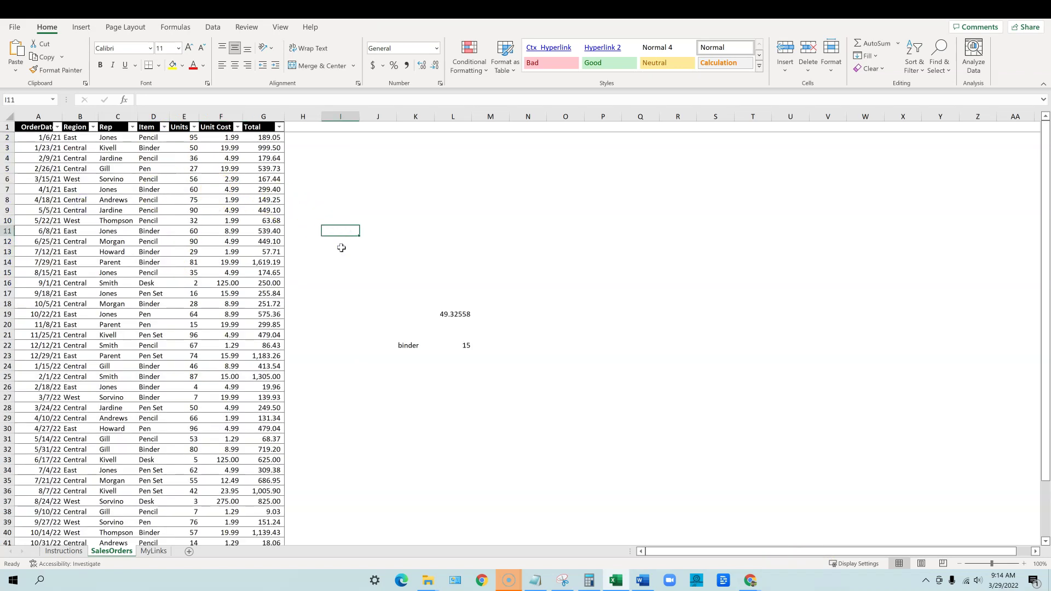
left_click(213, 390)
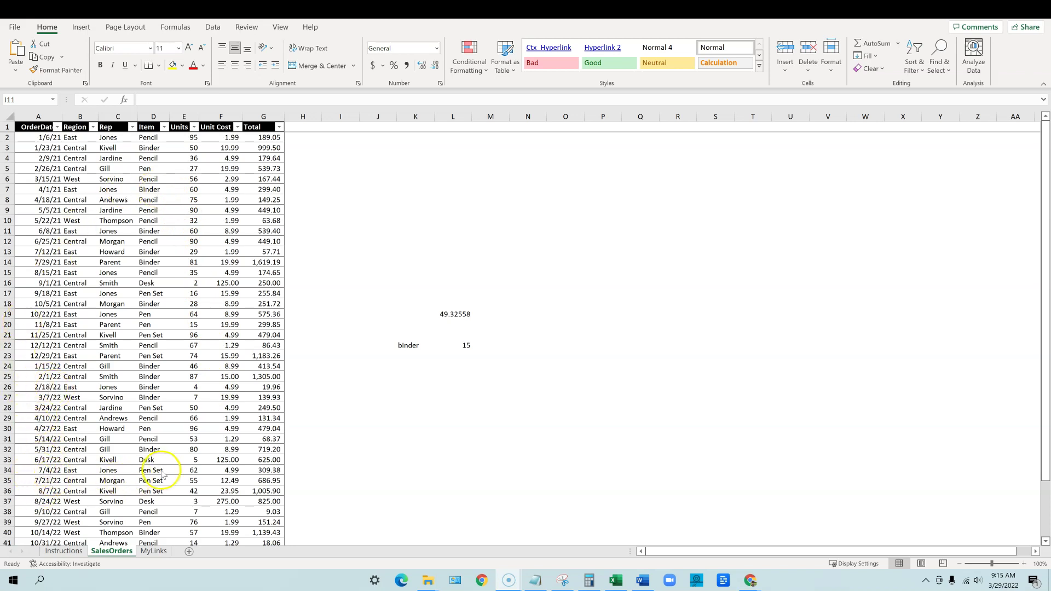
scroll(161, 474, "down", 2)
scroll(161, 474, "up", 2)
left_click(44, 483)
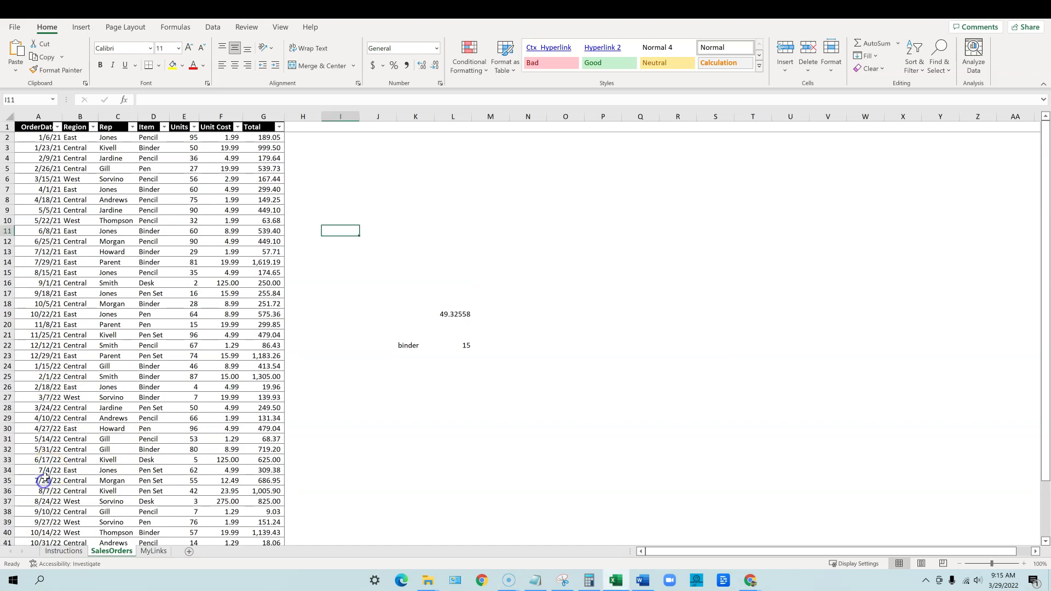
left_click(44, 481)
left_click_drag(46, 252, 46, 262)
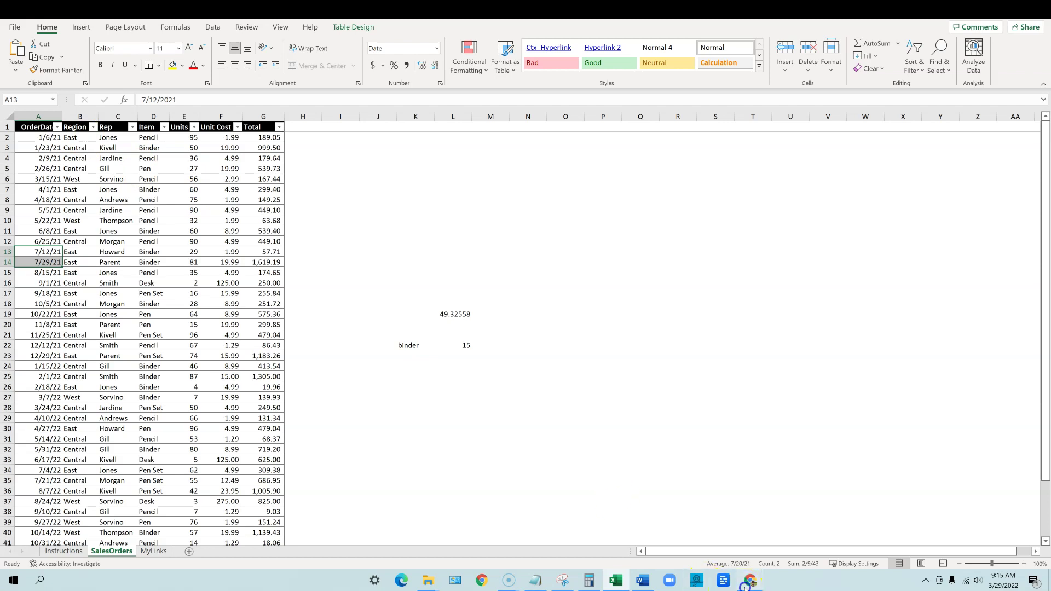
- Ask OneTap.ai how many column-D binders fall in July and copy =COUNTIF(B2:B31,"July")
mouse_move(750, 580)
left_click(433, 531)
type("ho")
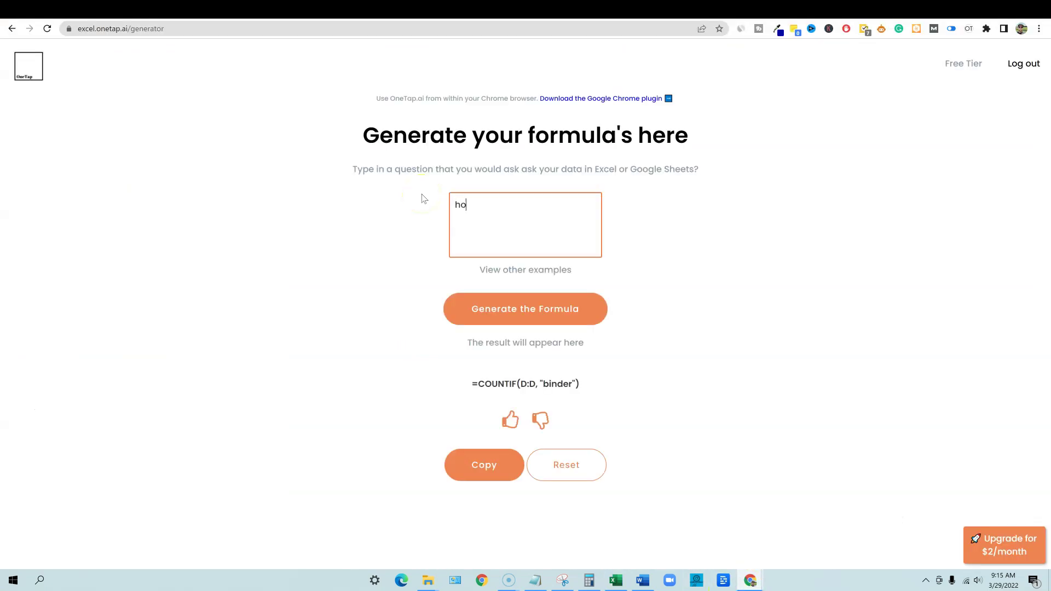
type("w many binder in column d are there in the month of july in column b")
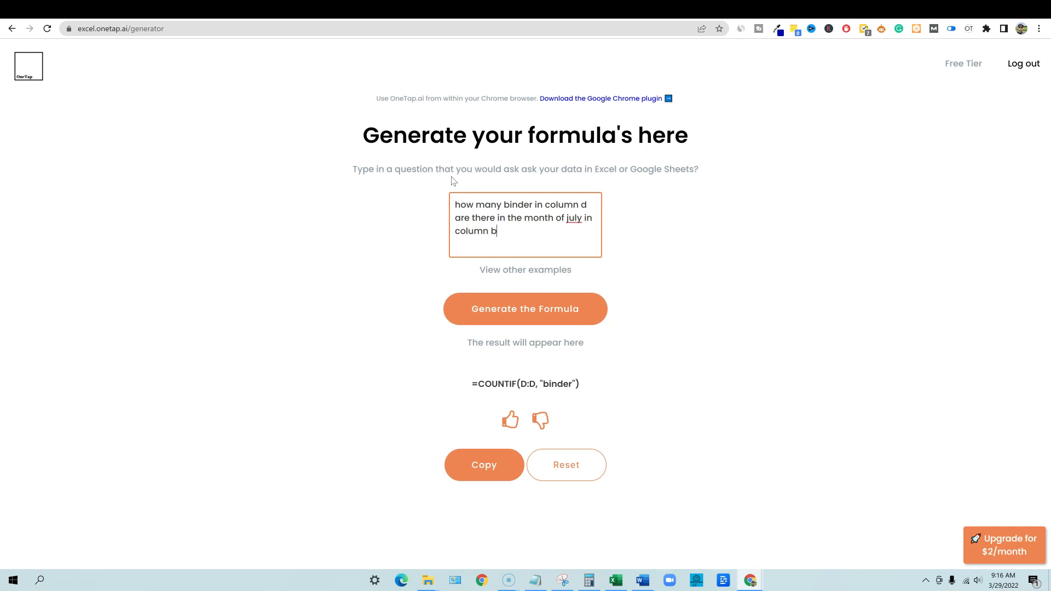
left_click(577, 312)
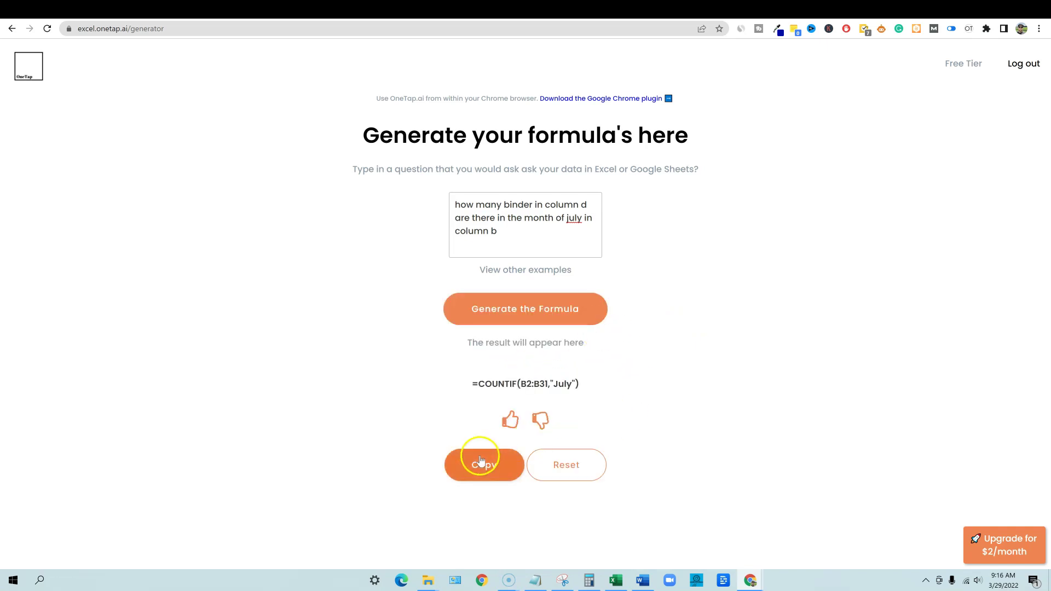
left_click(488, 468)
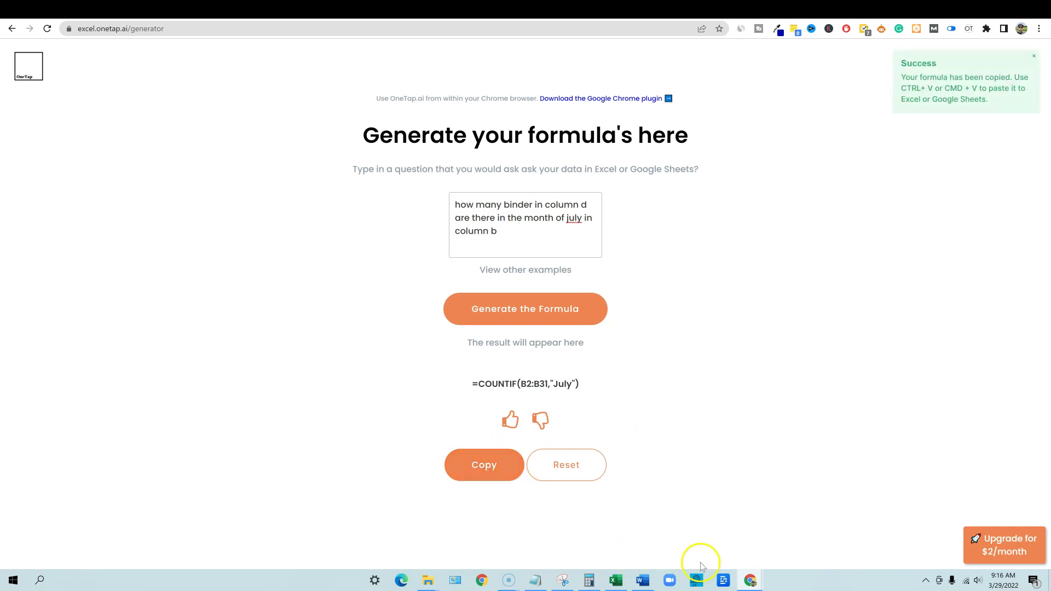
- Paste the July COUNTIF formula into an empty cell in column L
left_click(616, 581)
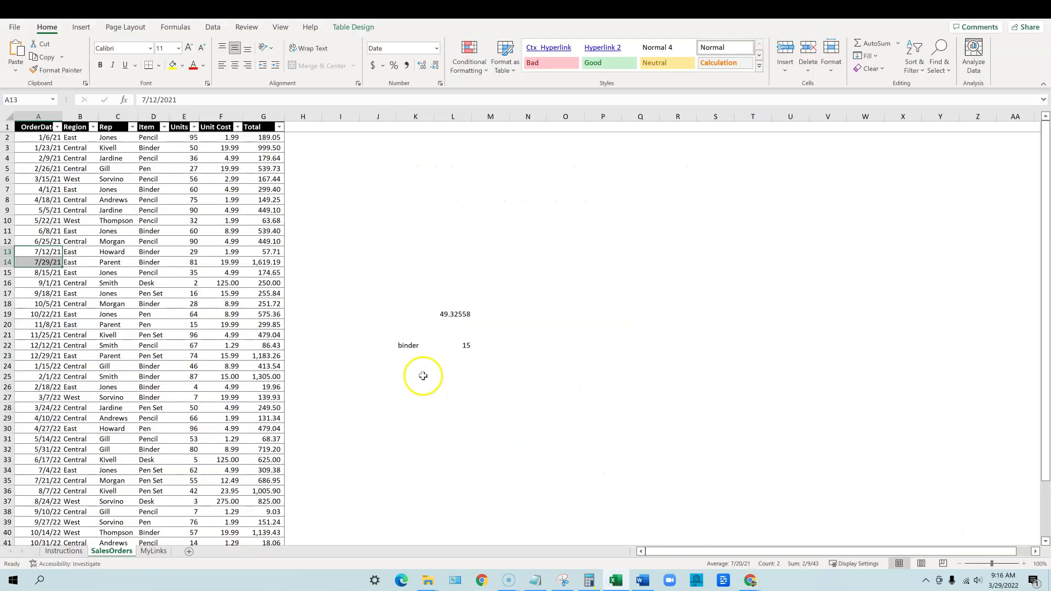
left_click(460, 368)
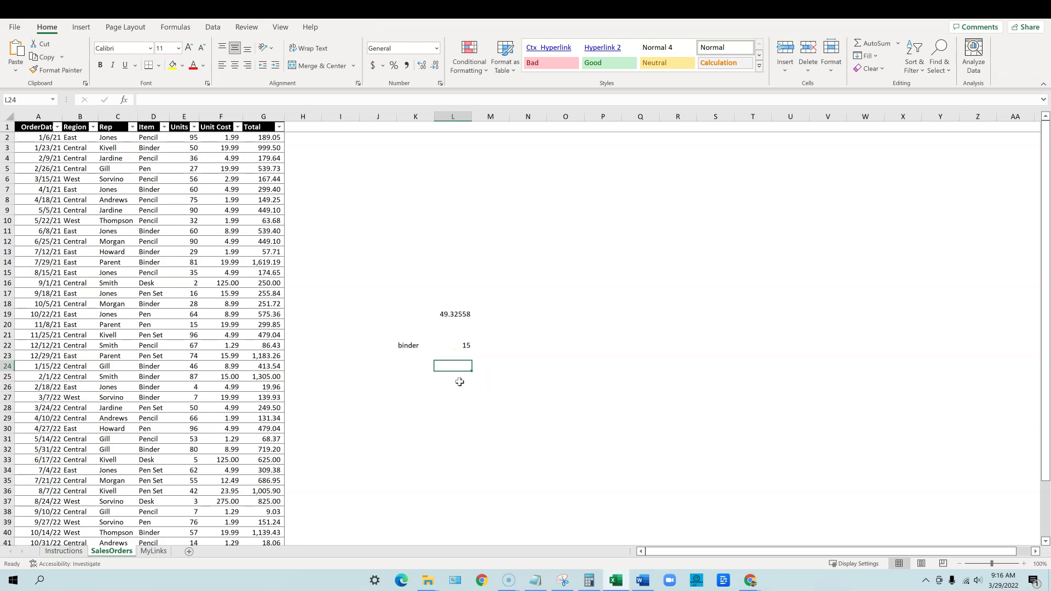
key("ctrl+v")
left_click(528, 366)
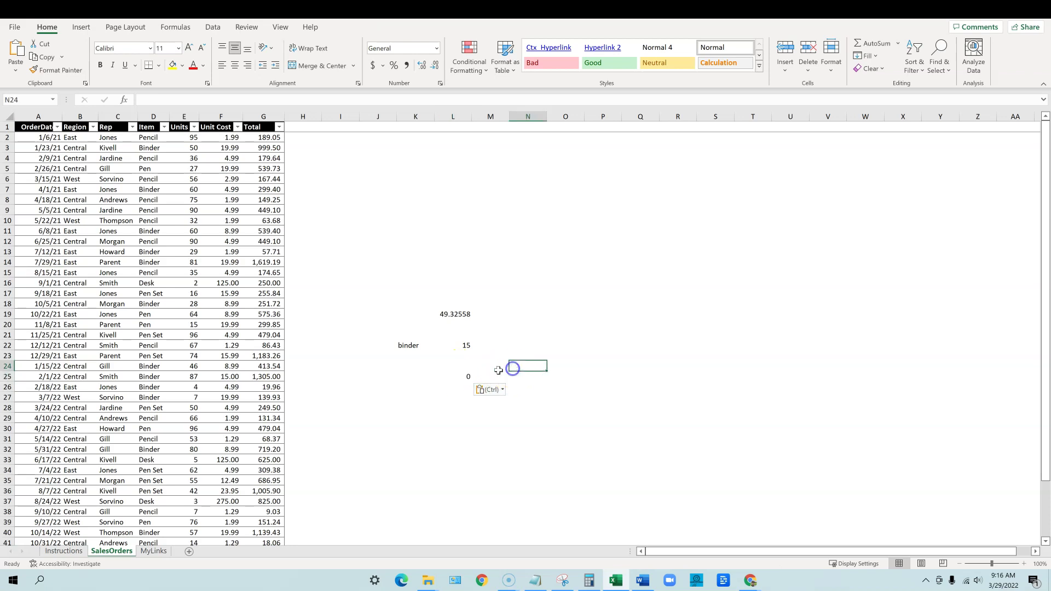
left_click(460, 364)
left_click(462, 378)
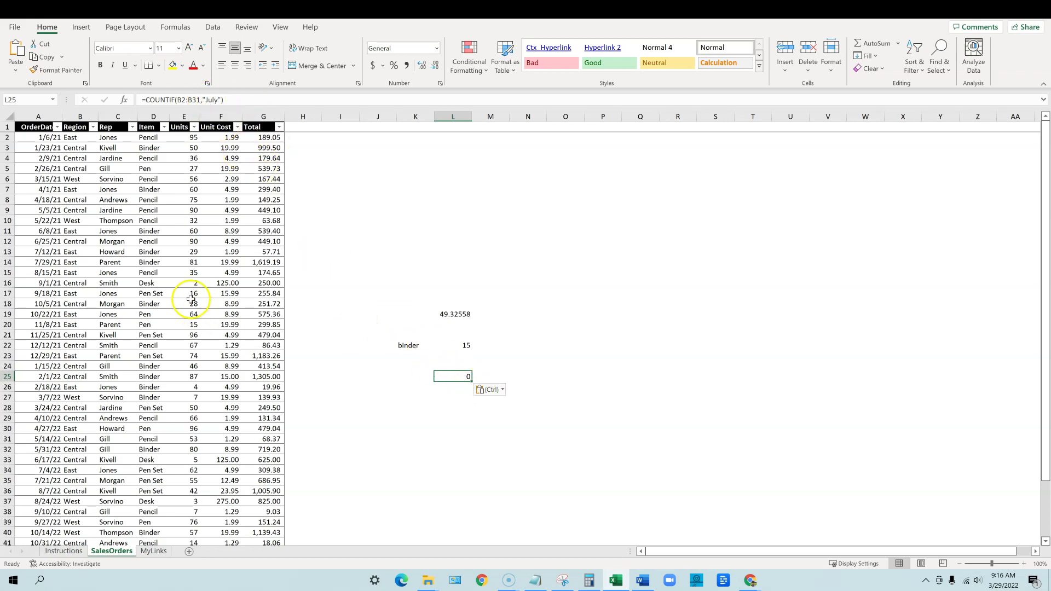
left_click_drag(46, 252, 272, 263)
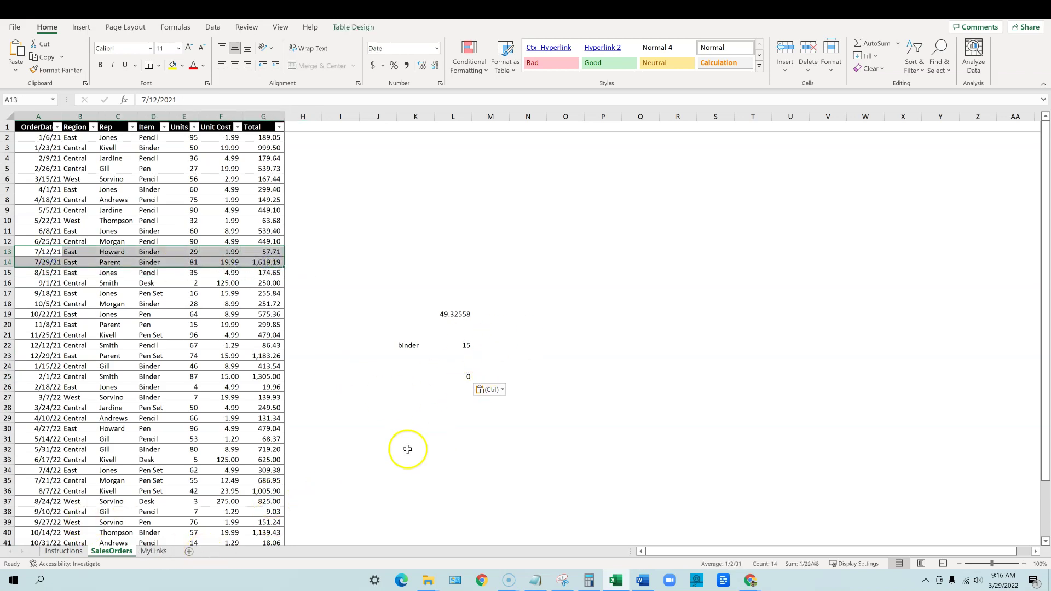
key("ctrl+z")
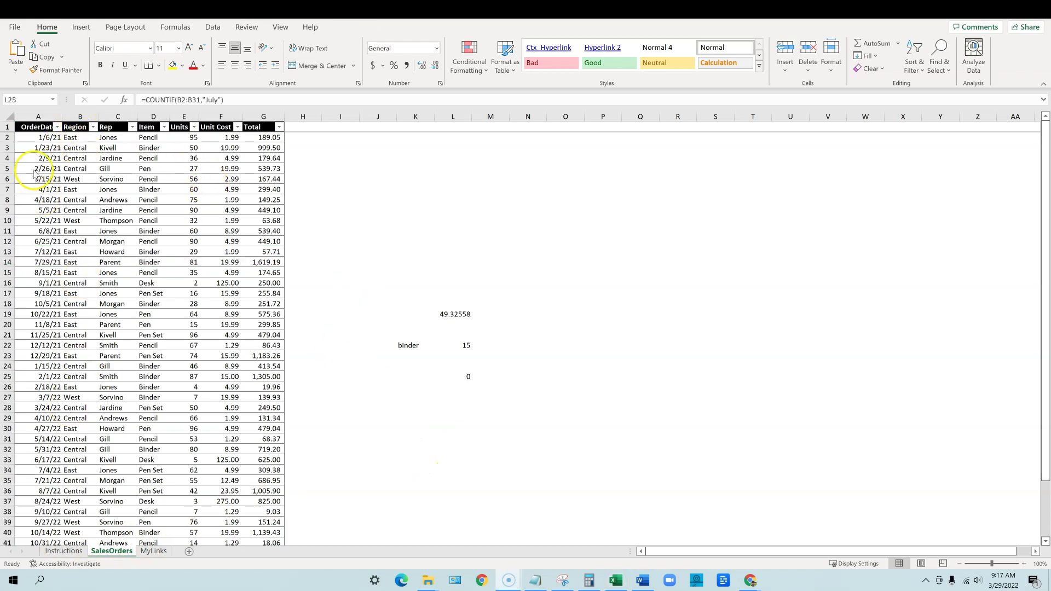
key("ctrl+v")
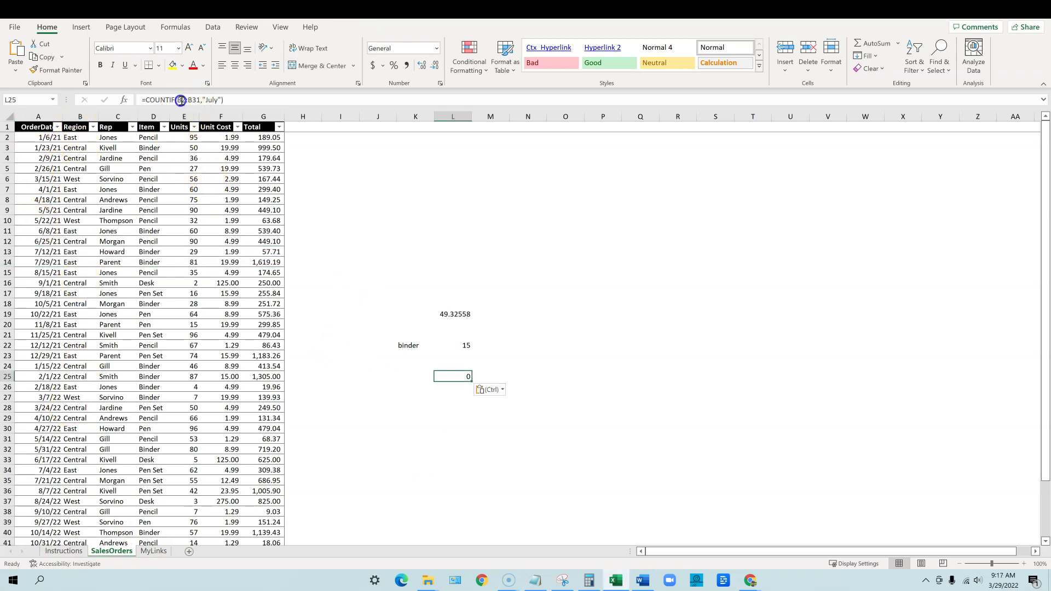
- Edit the formula so its range starts at A2 instead of B2, which still returns 0
left_click(184, 100)
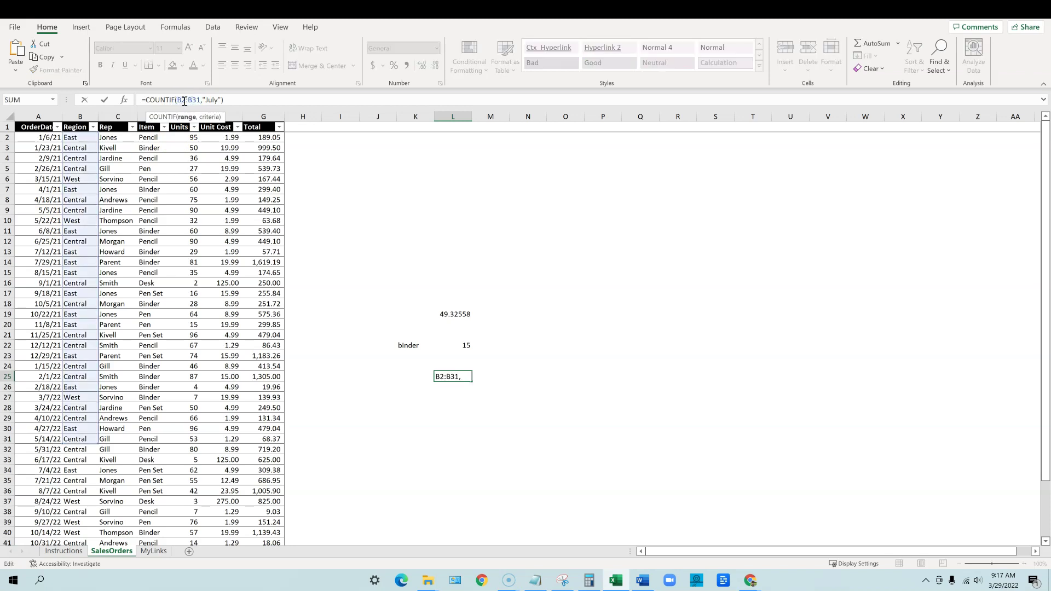
key("BackSpace")
type("a")
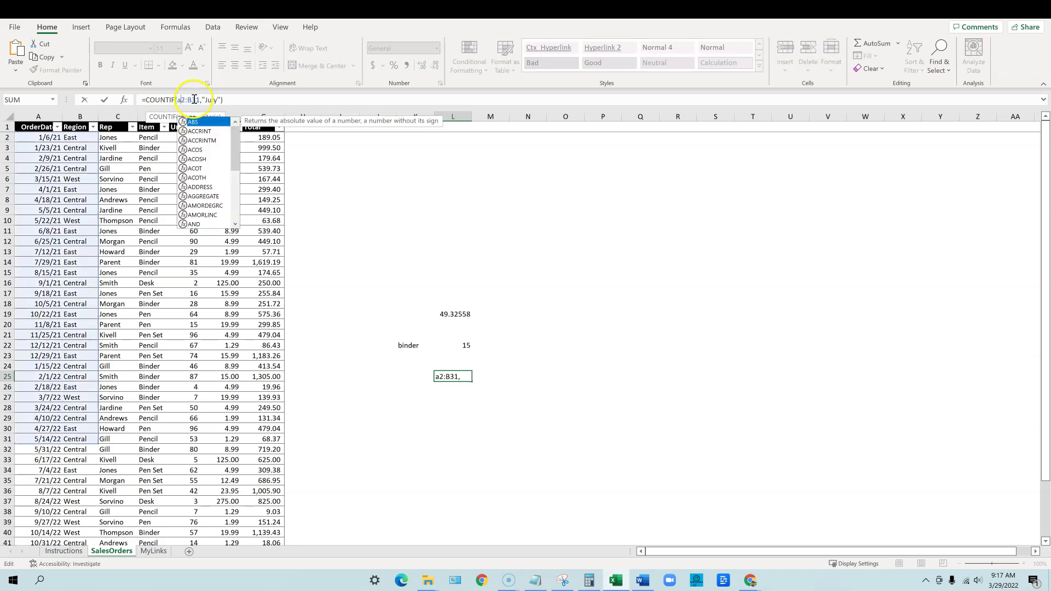
left_click(193, 100)
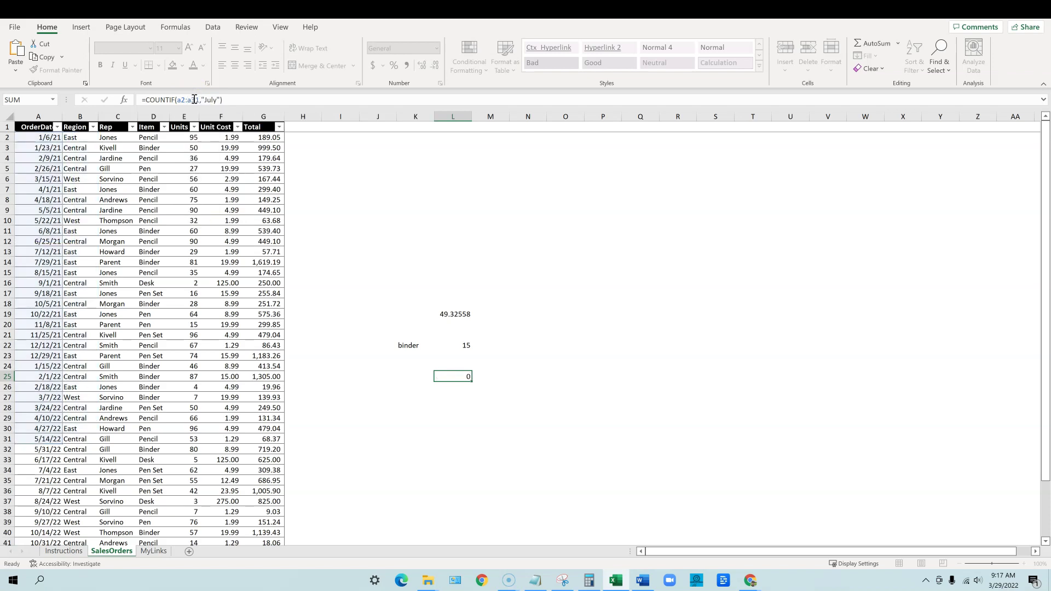
key("Return")
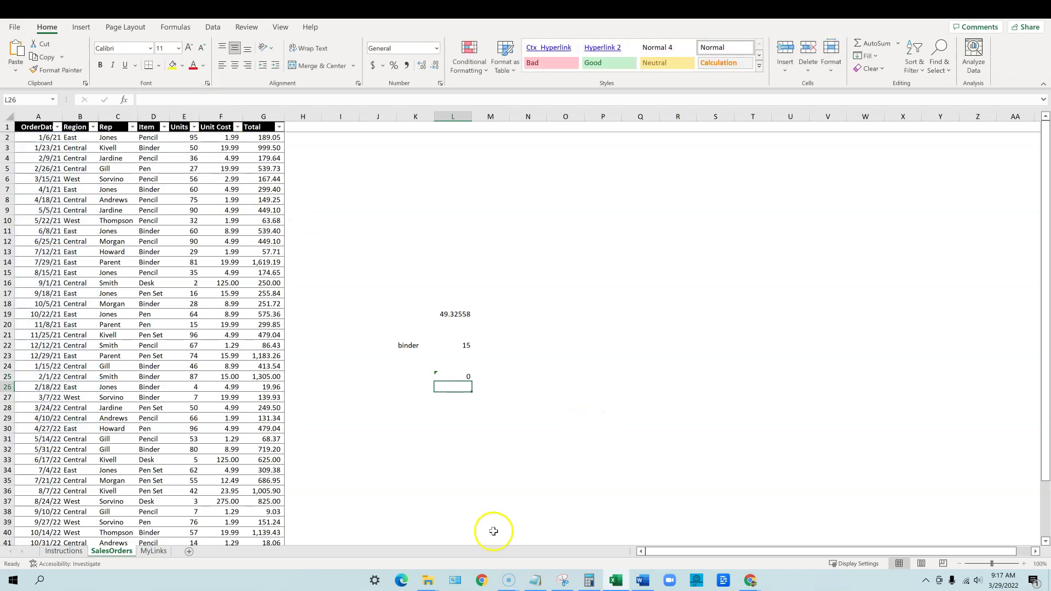
- Regenerate the formula for column A in OneTap.ai and copy =COUNTIF(A:A,"july")
mouse_move(751, 583)
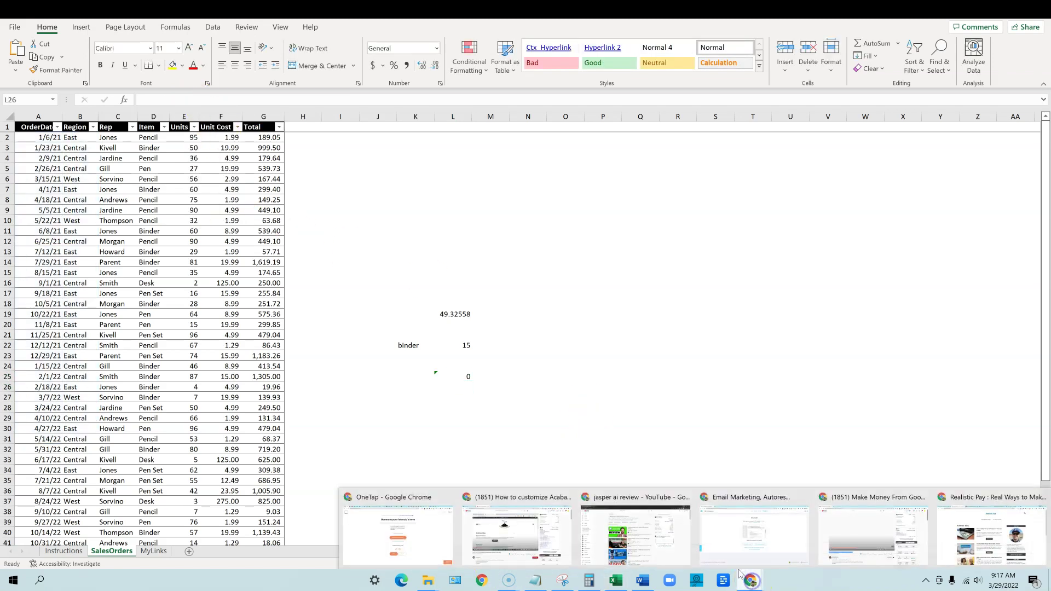
left_click(441, 534)
left_click(498, 231)
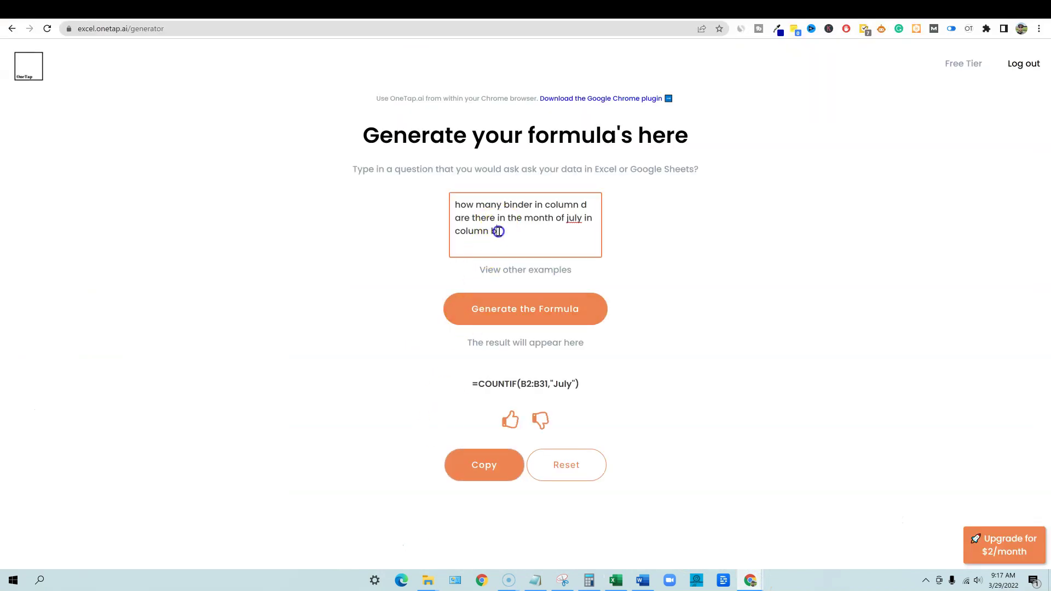
left_click(589, 305)
left_click(484, 464)
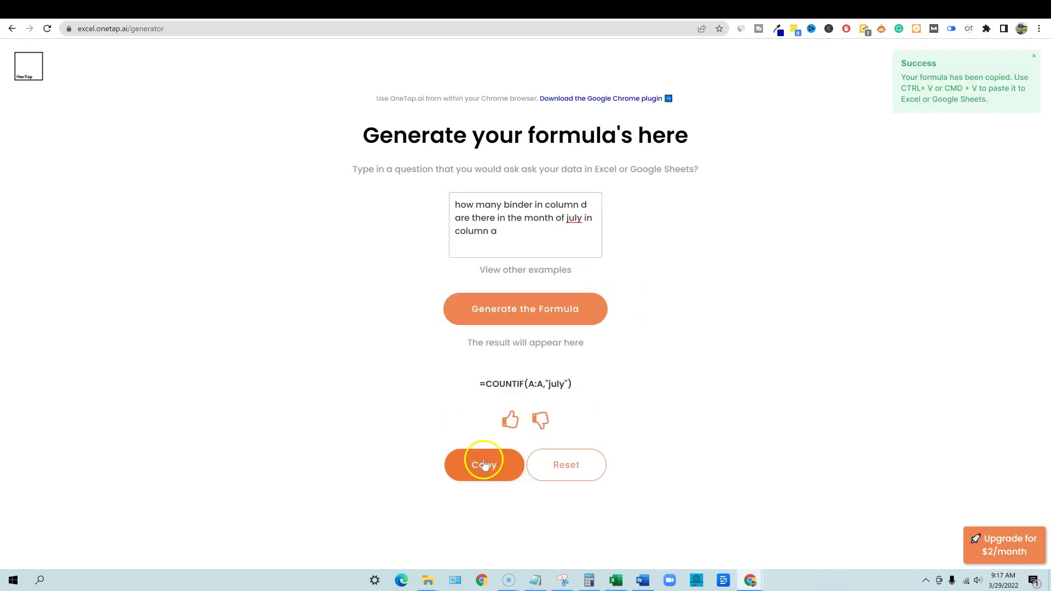
left_click(484, 465)
- Highlight the "july" criterion in the =COUNTIF(A:A,"july") result
left_click(615, 580)
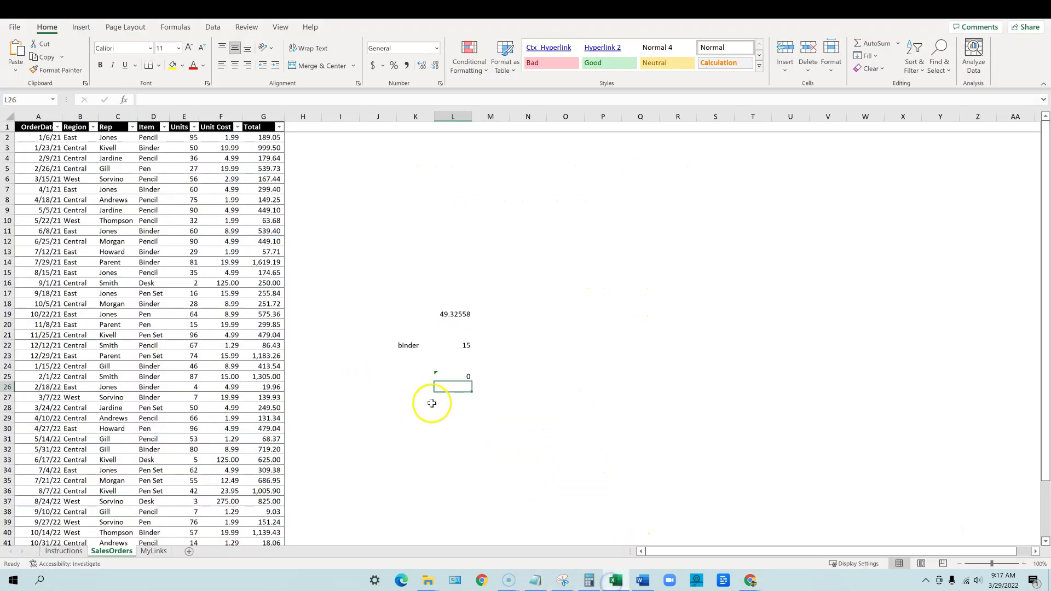
key("alt+Tab")
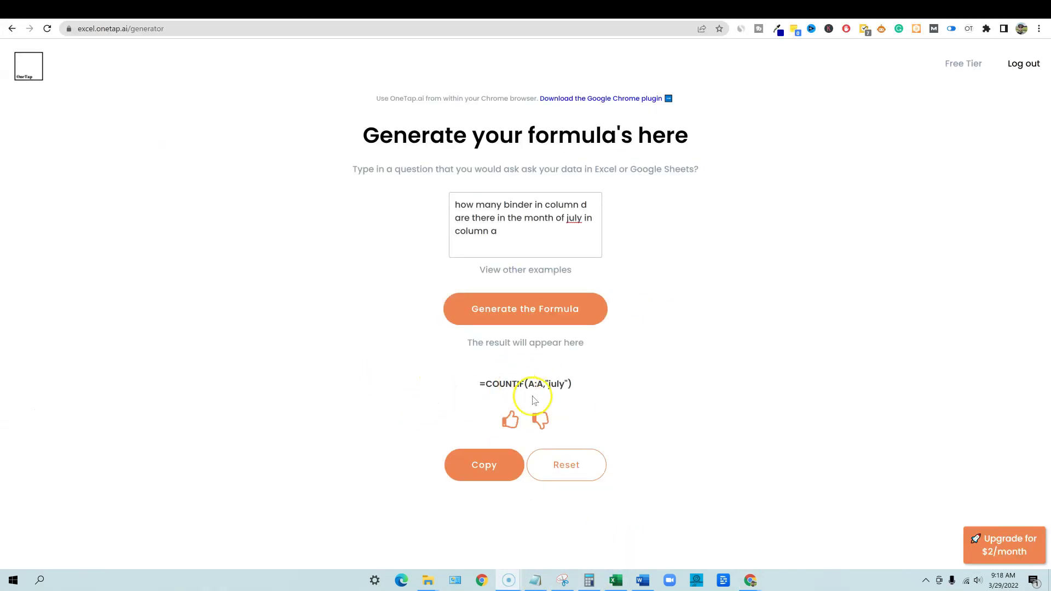
double_click(553, 383)
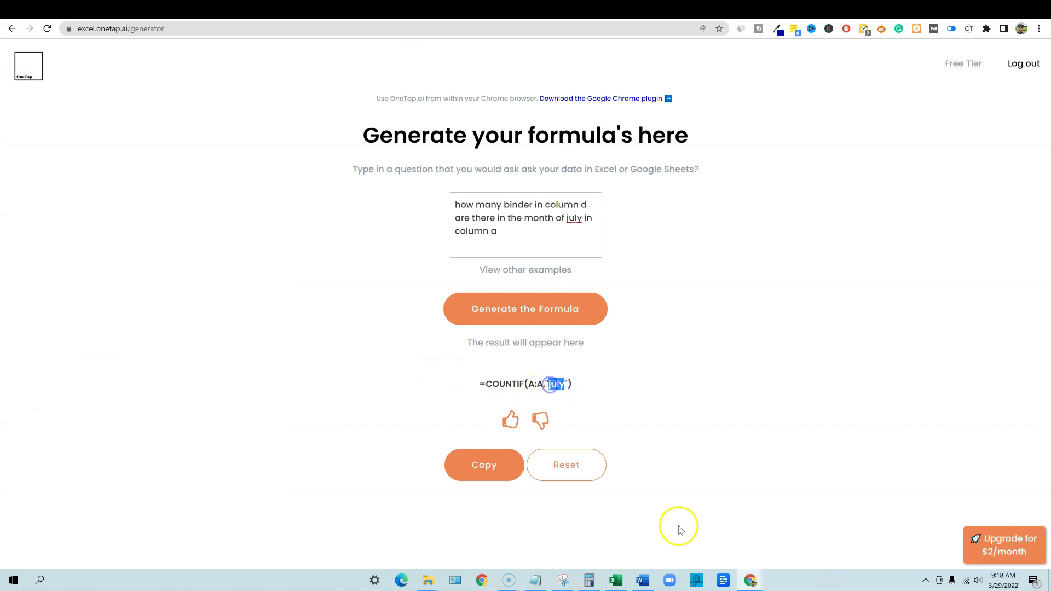
left_click(616, 580)
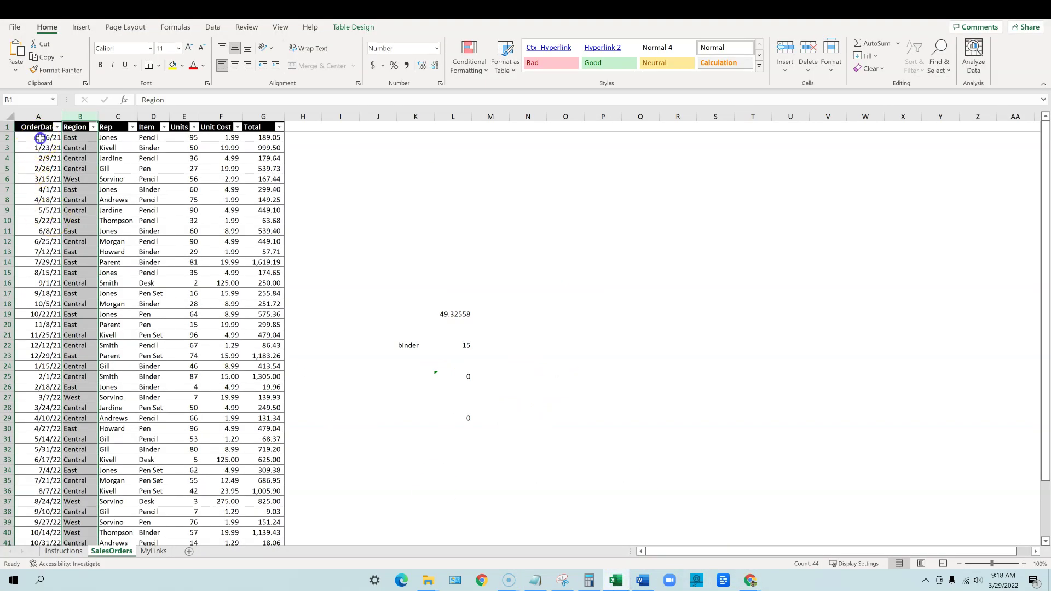
- Insert a blank Column1 into the SalesOrders table, to the left of the Region column
left_click_drag(40, 138, 44, 513)
scroll(115, 421, "up", 2)
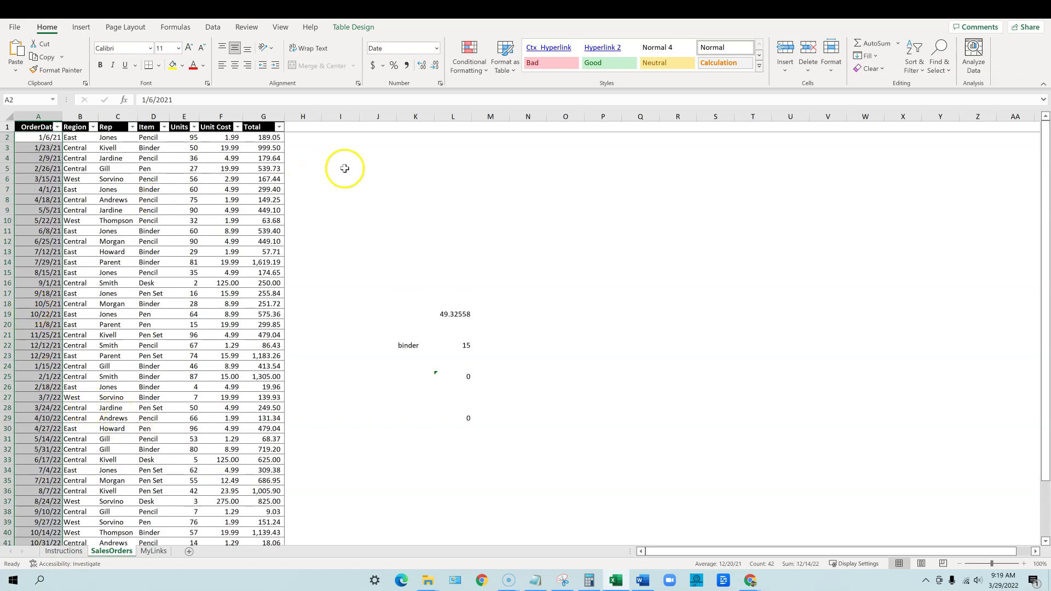
left_click(71, 169)
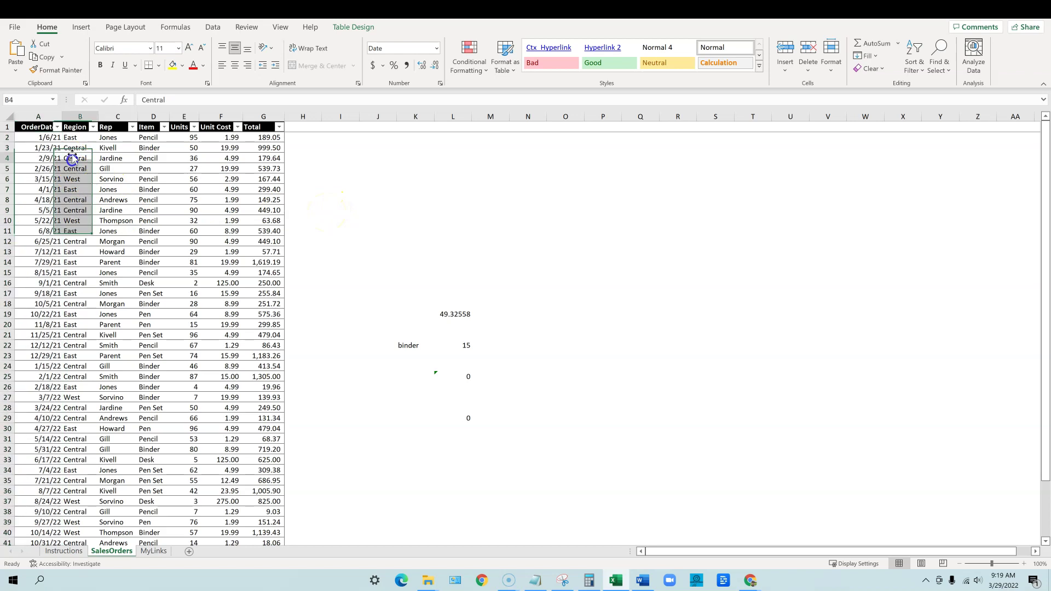
left_click(72, 116)
right_click(73, 116)
left_click(112, 204)
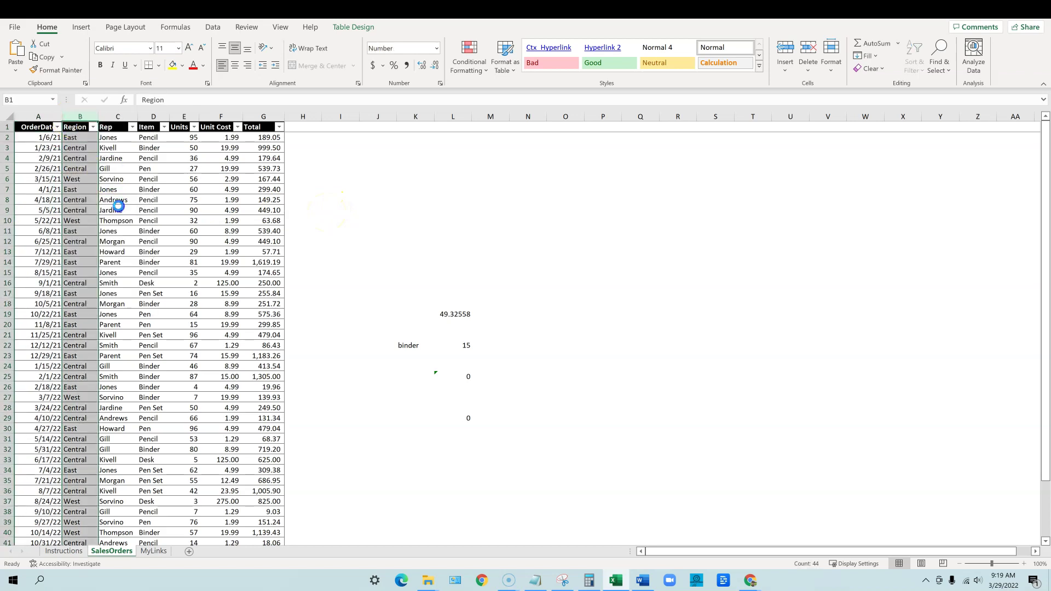
left_click(83, 141)
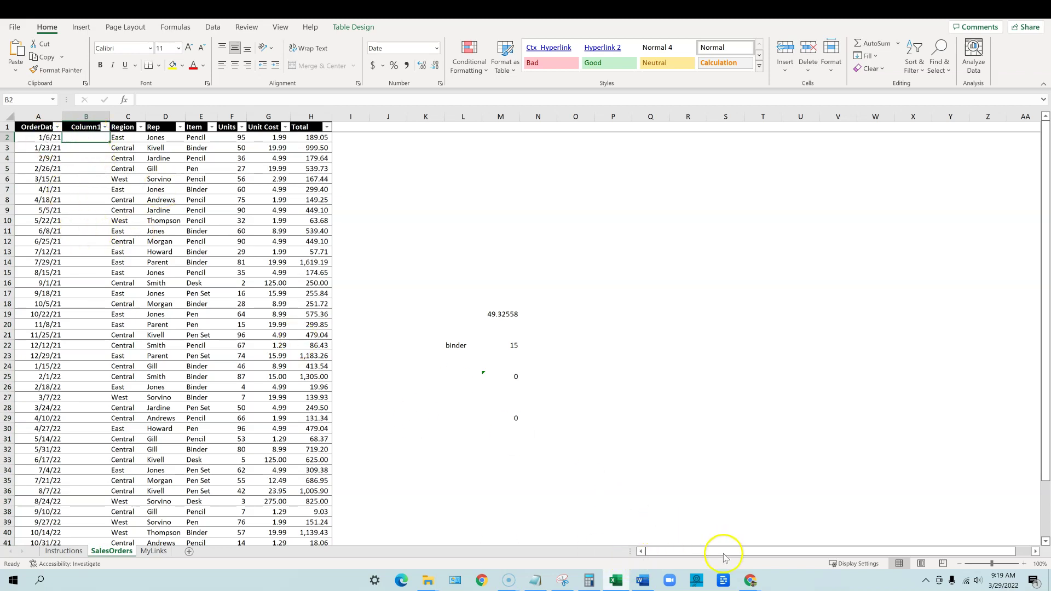
- Copy OneTap's generated TEXT formula and paste it into cell B2 of the new column
left_click(750, 580)
left_click(494, 424)
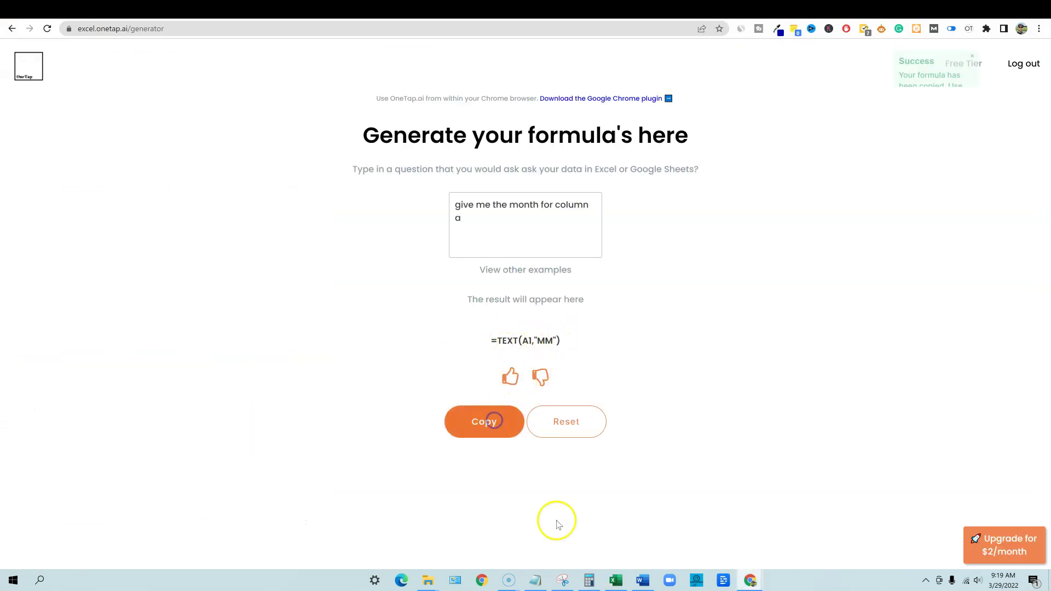
left_click(615, 580)
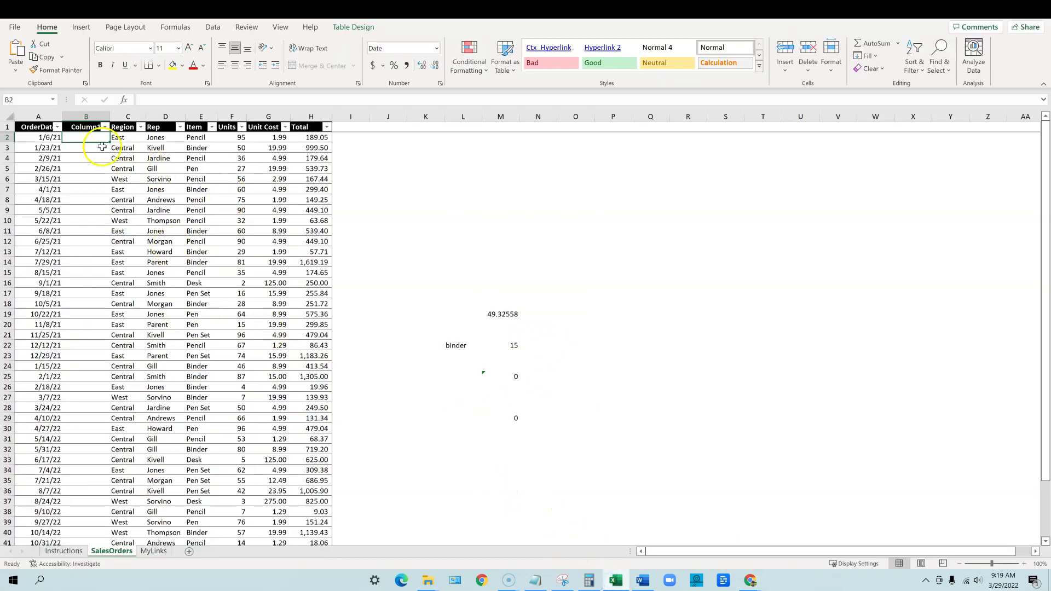
left_click(81, 136)
key("ctrl+v")
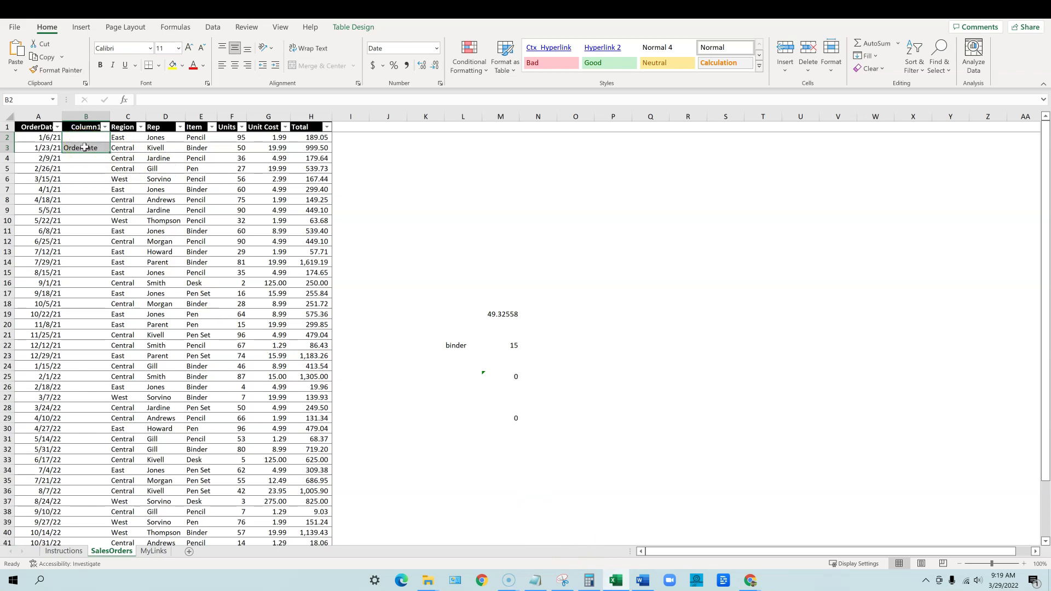
- Check column B's number format, then paste the clipboard into an empty cell in column L
left_click(83, 116)
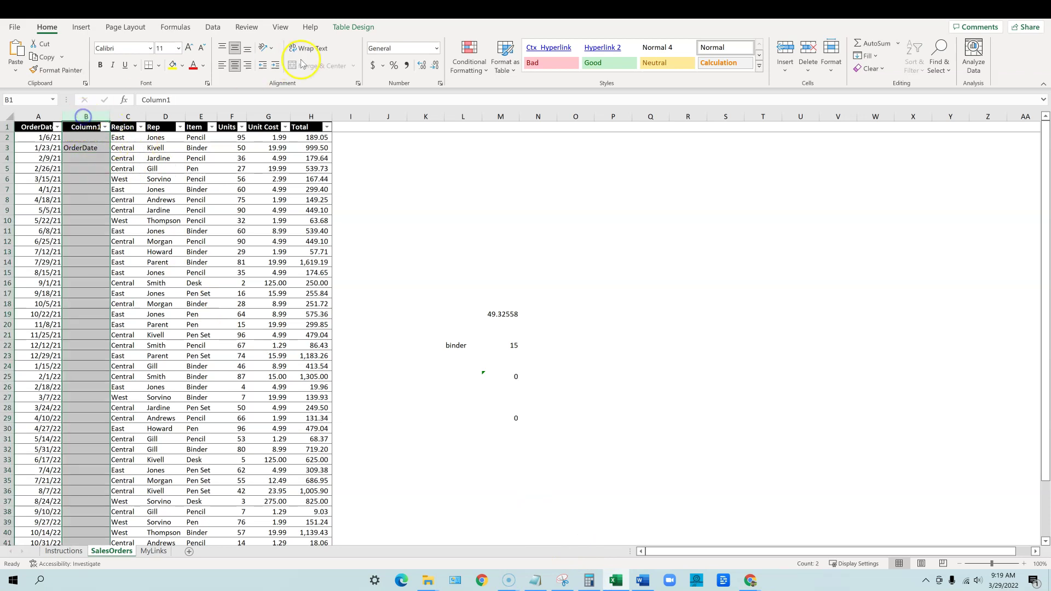
left_click(437, 48)
left_click(394, 99)
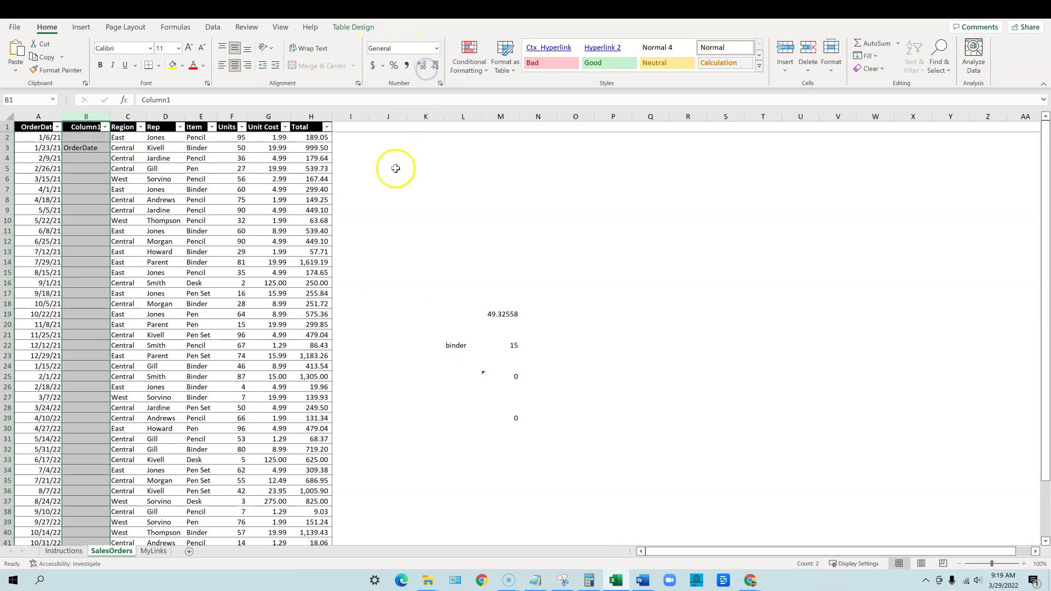
left_click(463, 189)
key("ctrl+v")
left_click(379, 544)
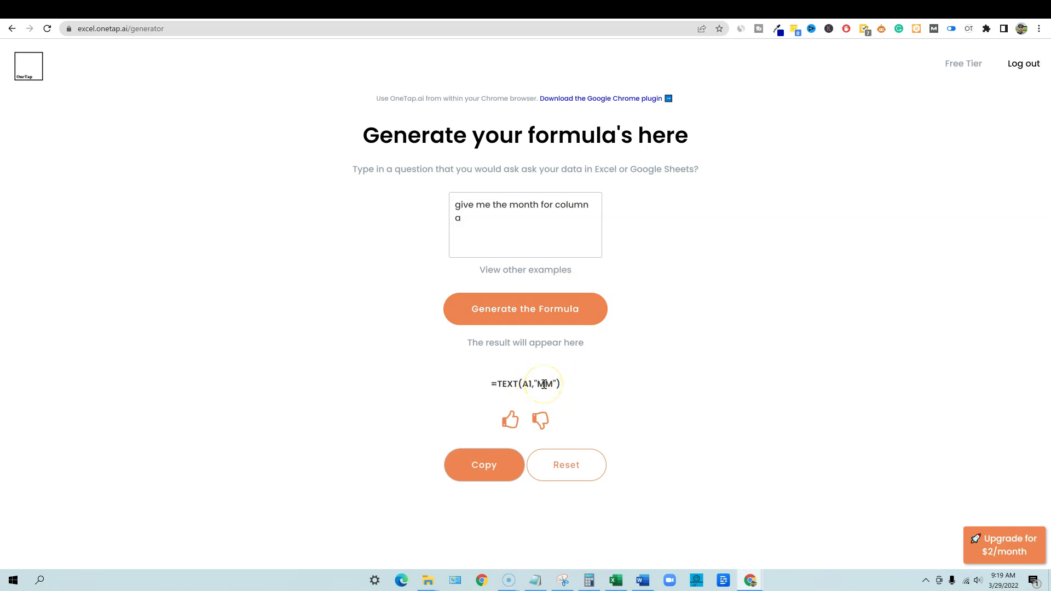
- Reword the question to 'column a:2', then copy the regenerated formula =TEXT(A2,"MM")
left_click(461, 218)
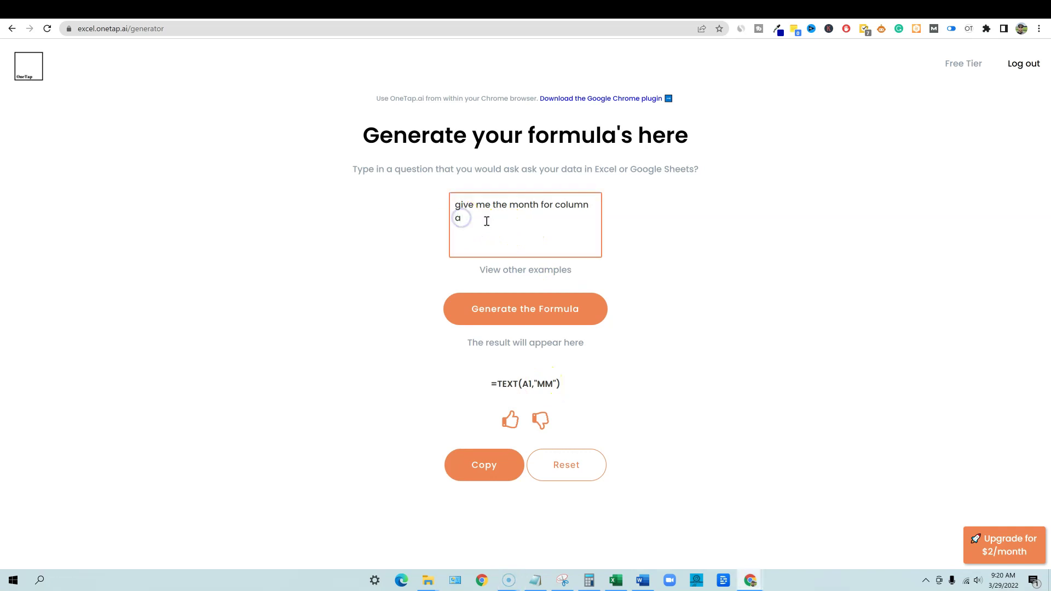
left_click(512, 308)
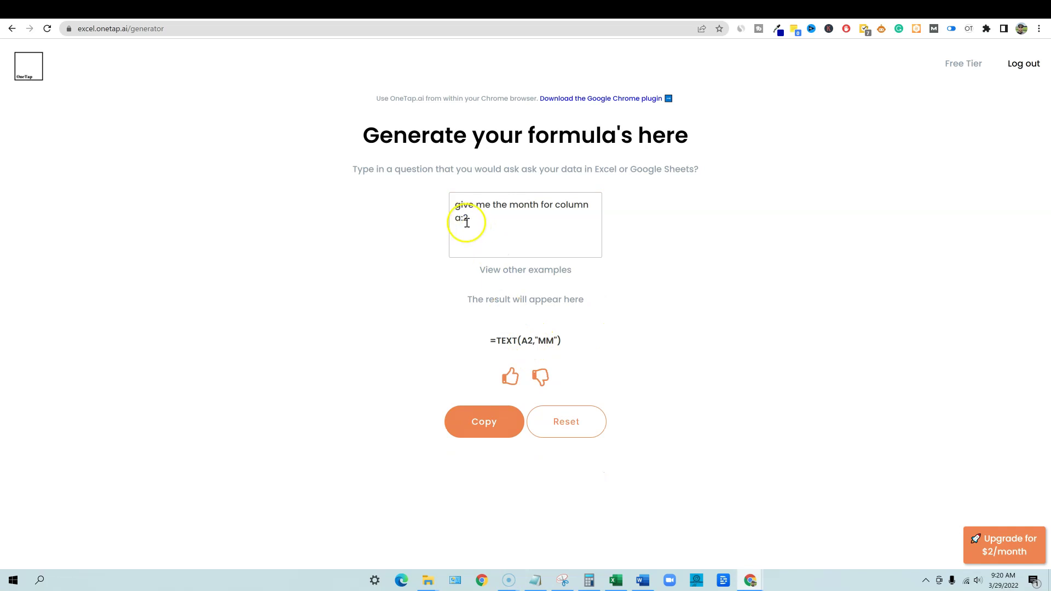
left_click(494, 434)
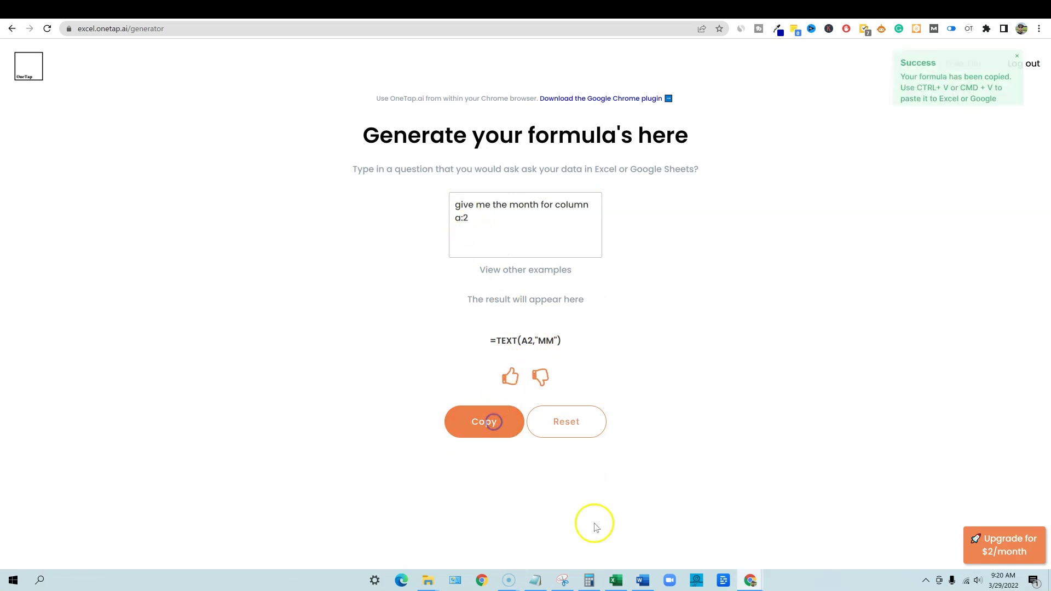
left_click(614, 580)
left_click(87, 127)
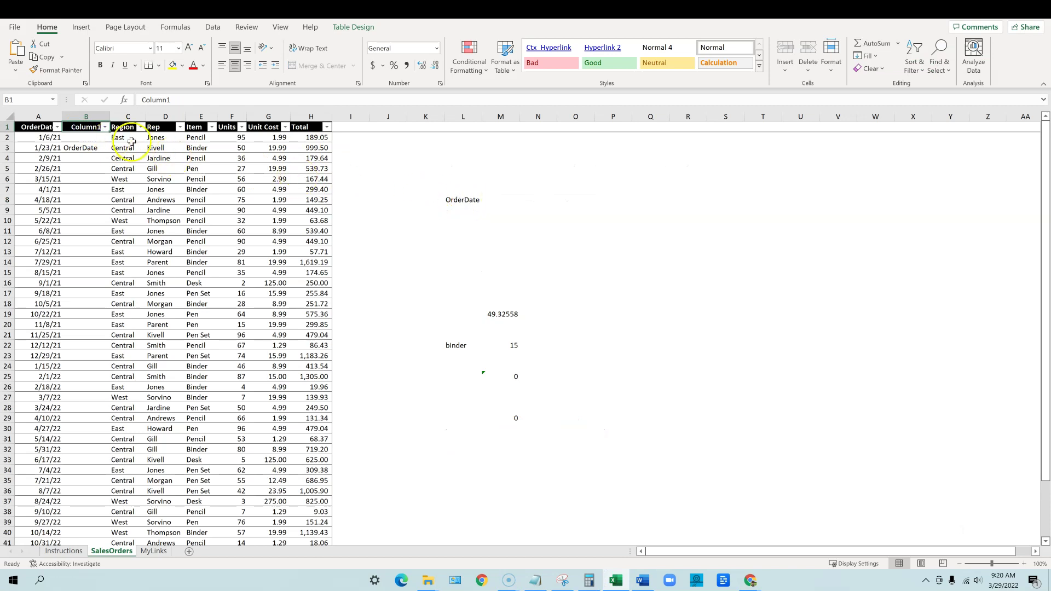
- Paste the month formula into L11 and set that cell's number format to Text
left_click(455, 231)
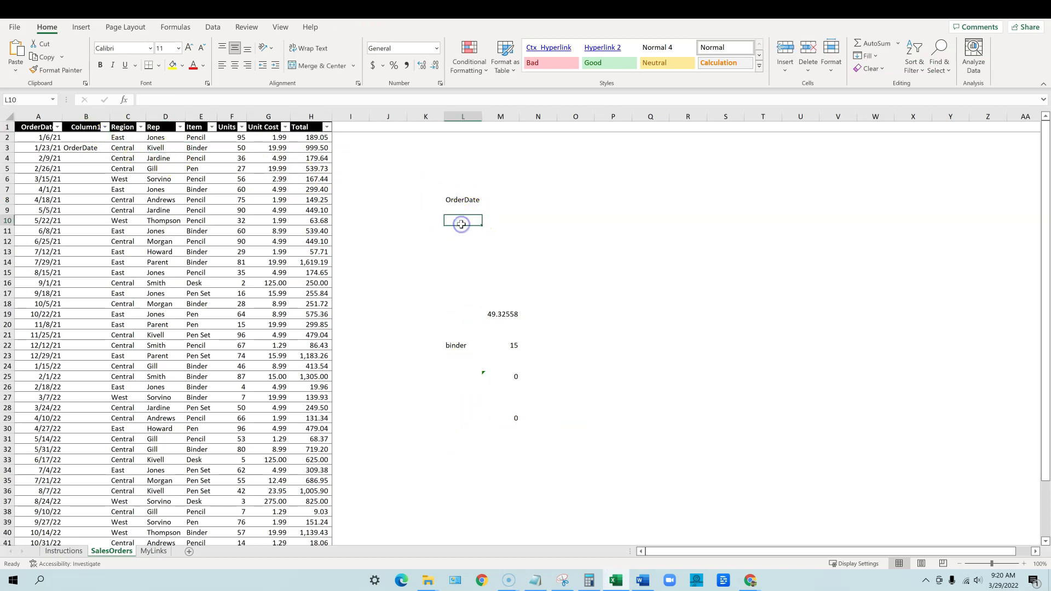
key("ctrl+v")
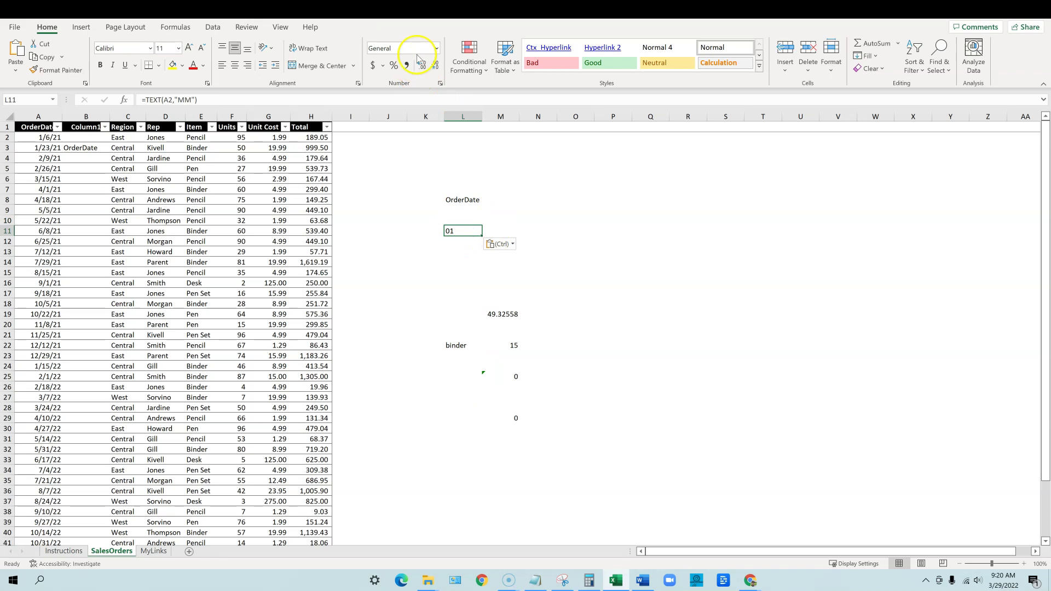
left_click(437, 48)
left_click(416, 330)
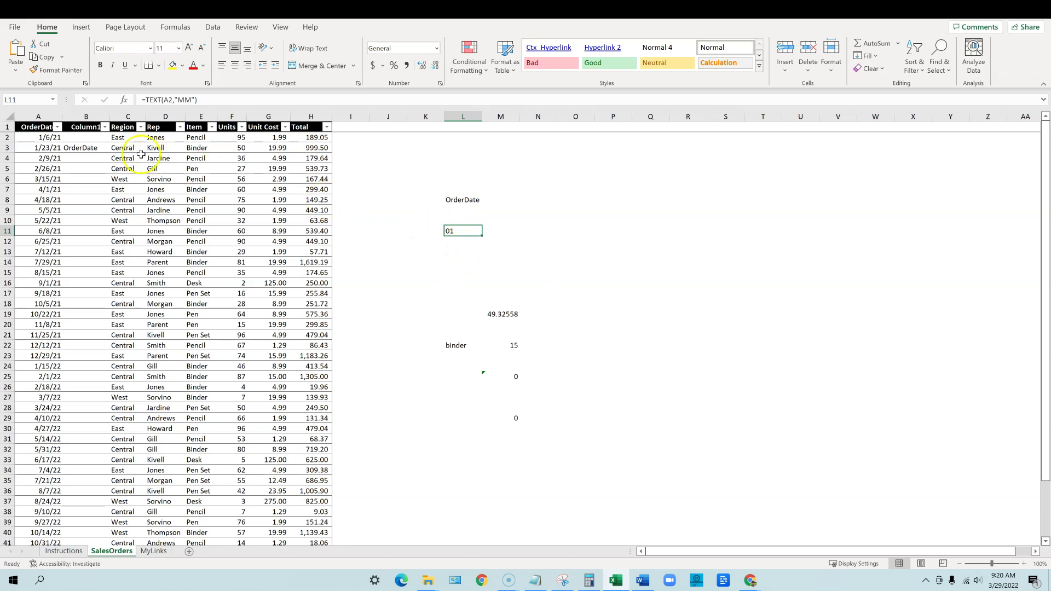
- Fill the month formula down column B to row 40, then undo the fill
left_click(88, 139)
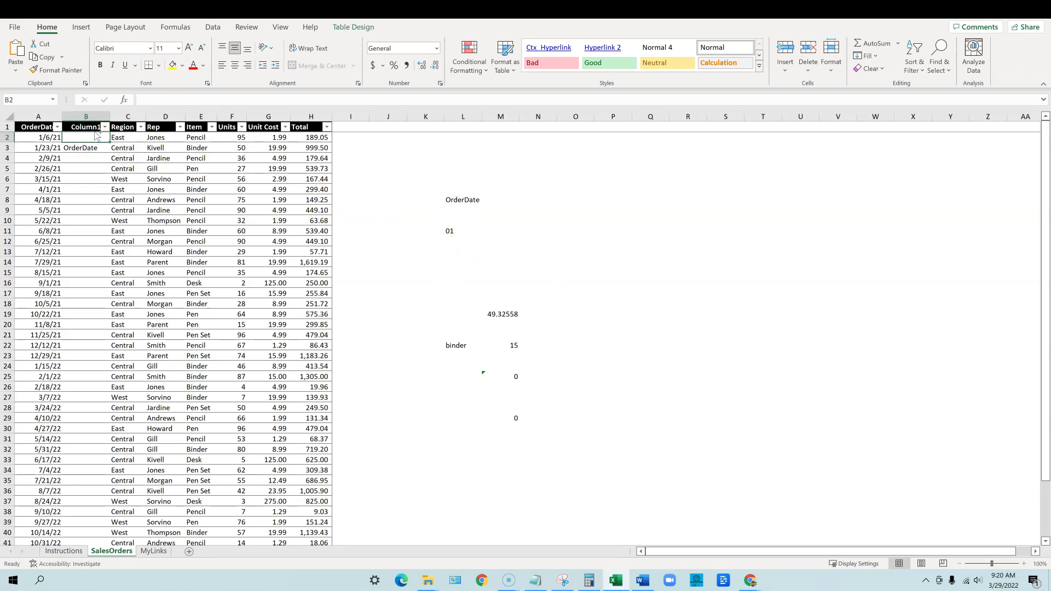
left_click(88, 148)
left_click_drag(110, 153, 103, 537)
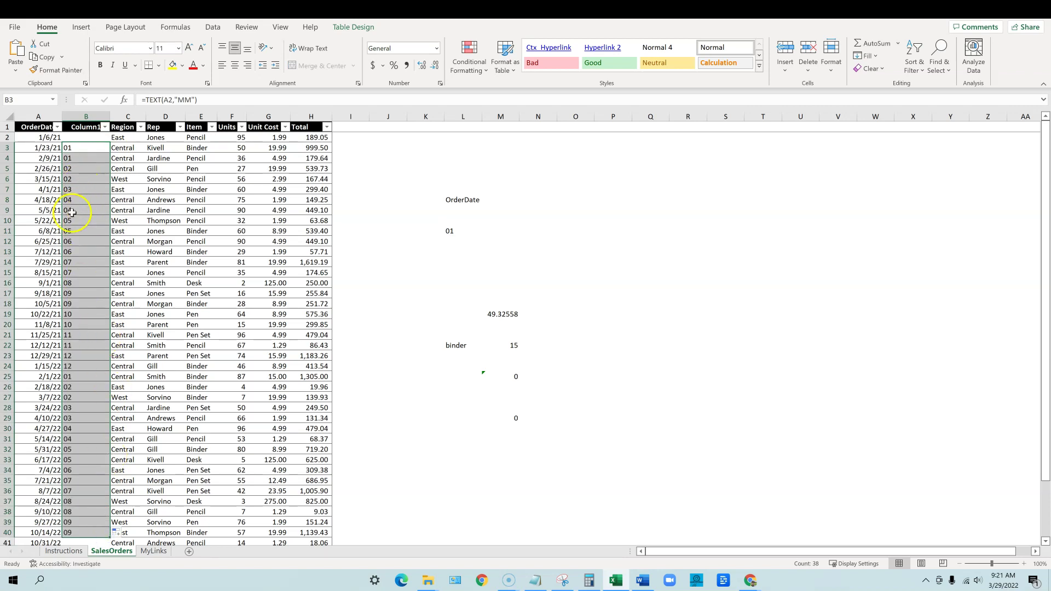
scroll(87, 383, "down", 6)
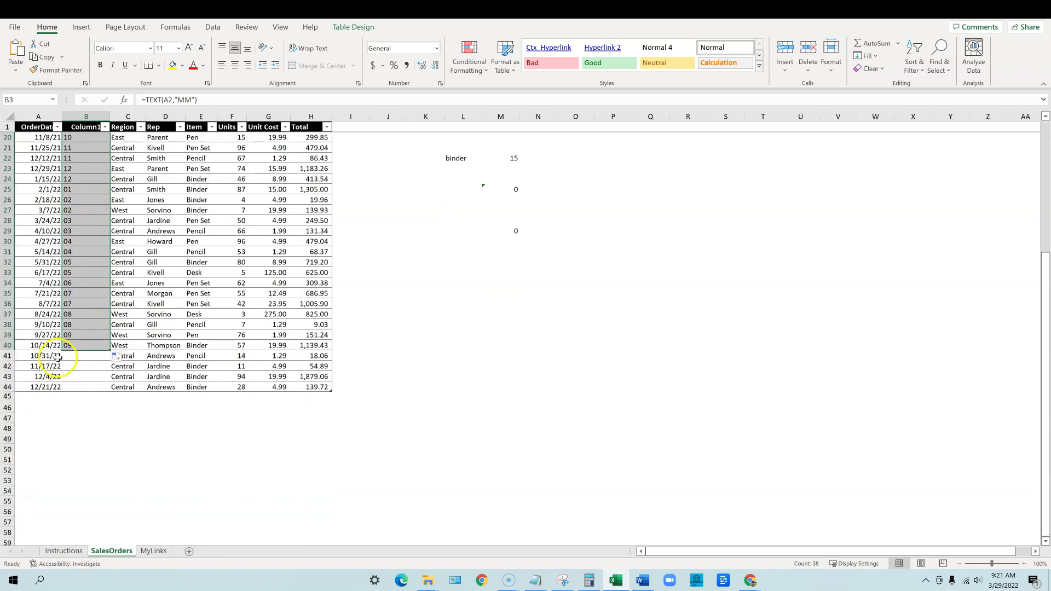
scroll(89, 356, "up", 6)
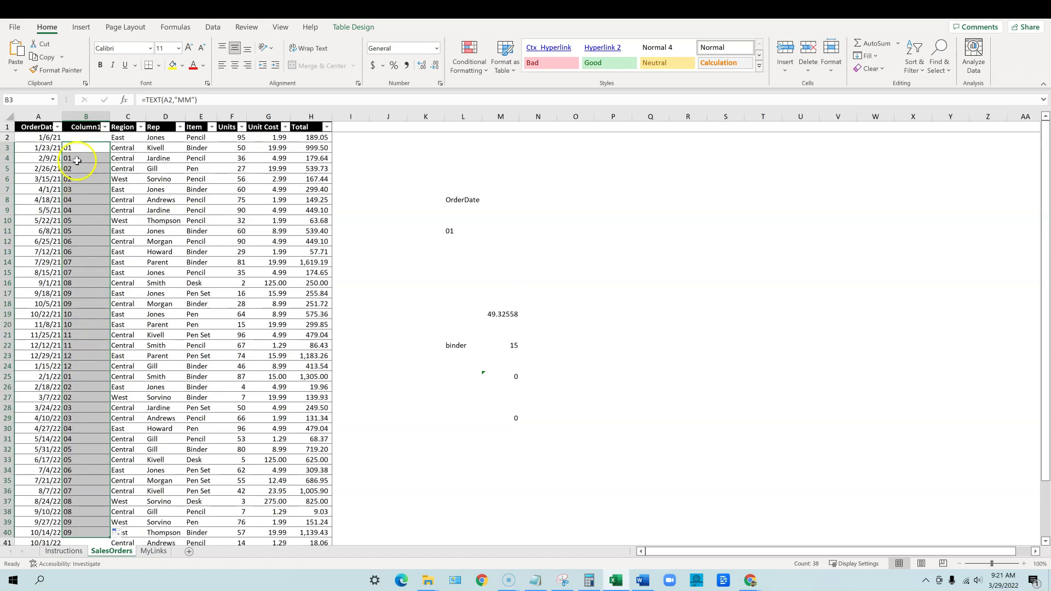
key("ctrl+z")
scroll(55, 246, "down", 2)
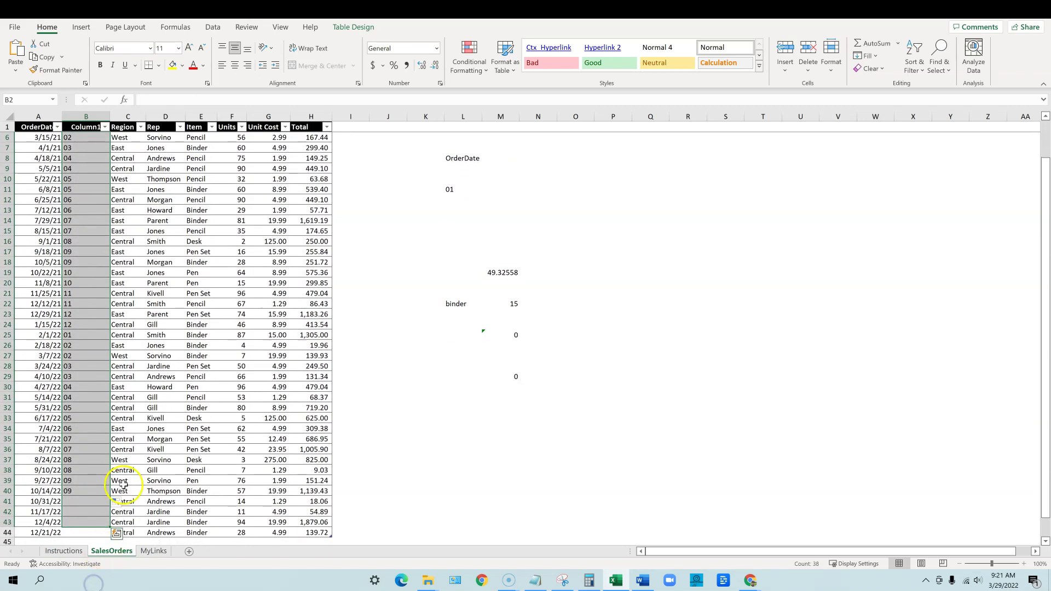
scroll(48, 283, "up", 2)
- Change the L6 formula to =TEXT(A2,"mmmm") so it returns January
left_click(85, 137)
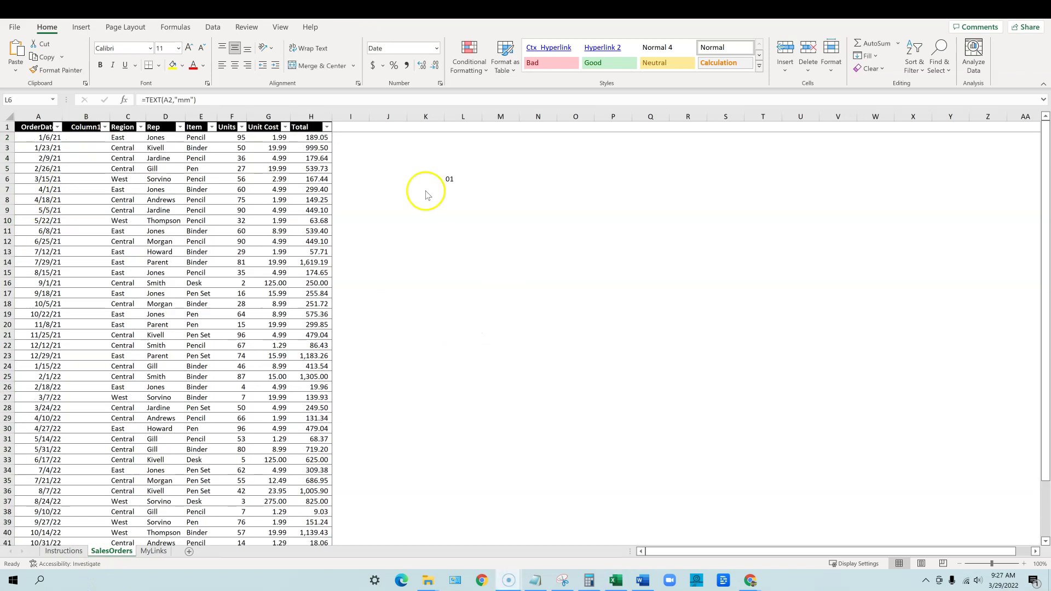
left_click(455, 181)
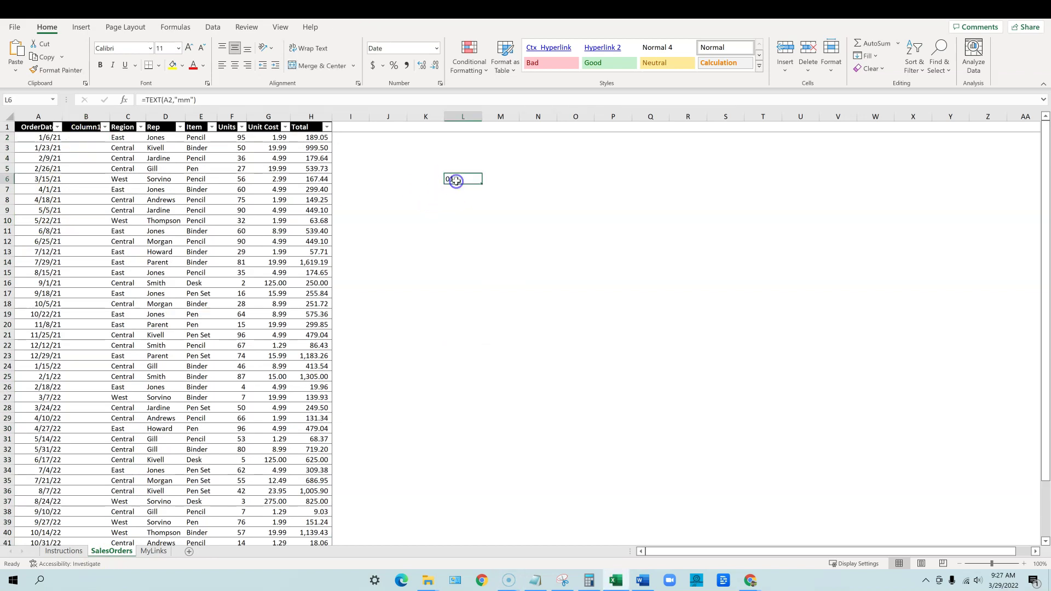
left_click(189, 98)
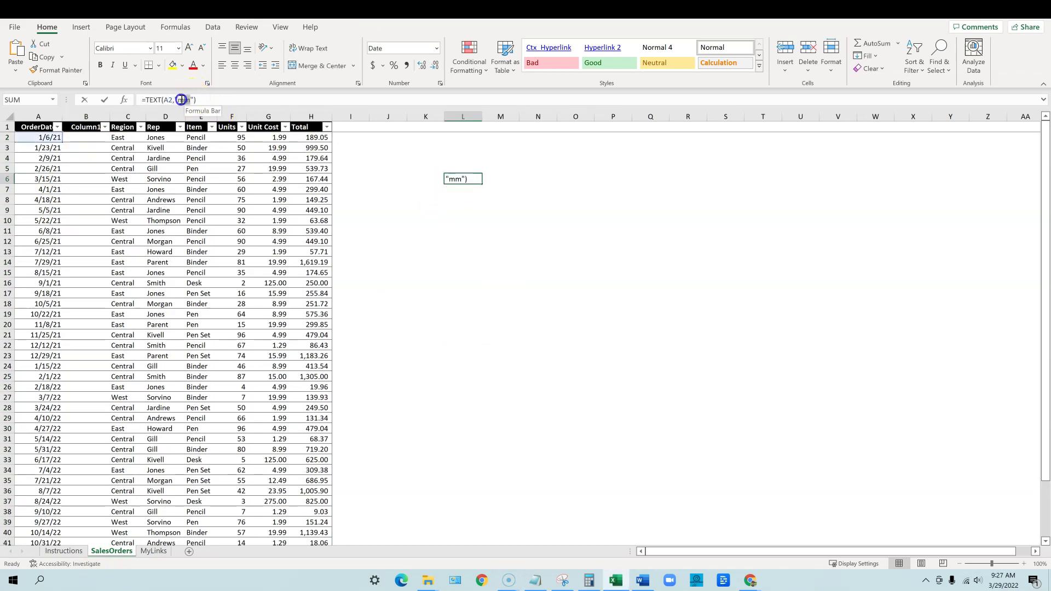
left_click(178, 99)
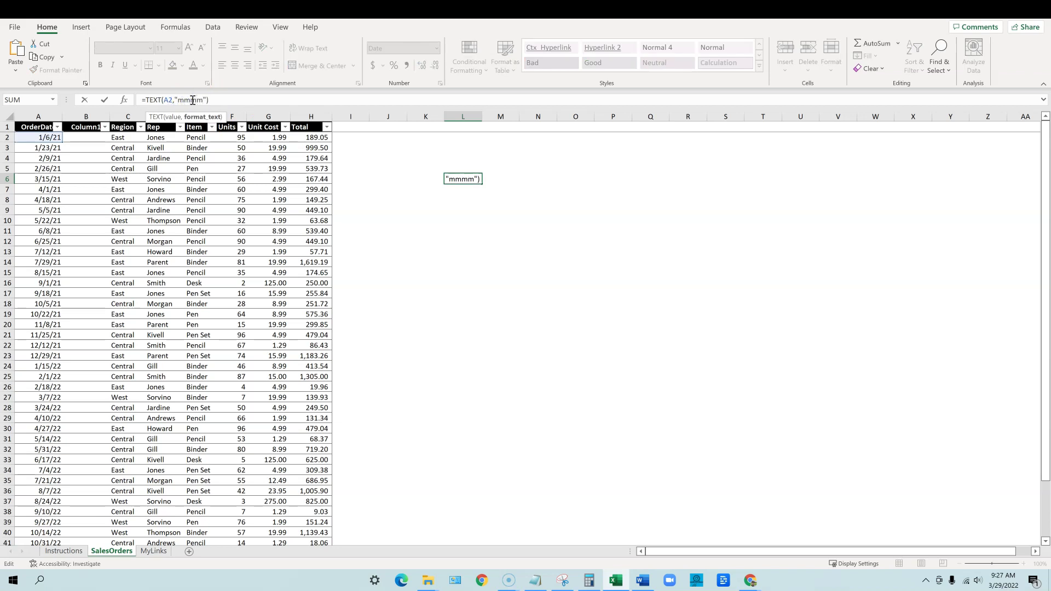
key("Return")
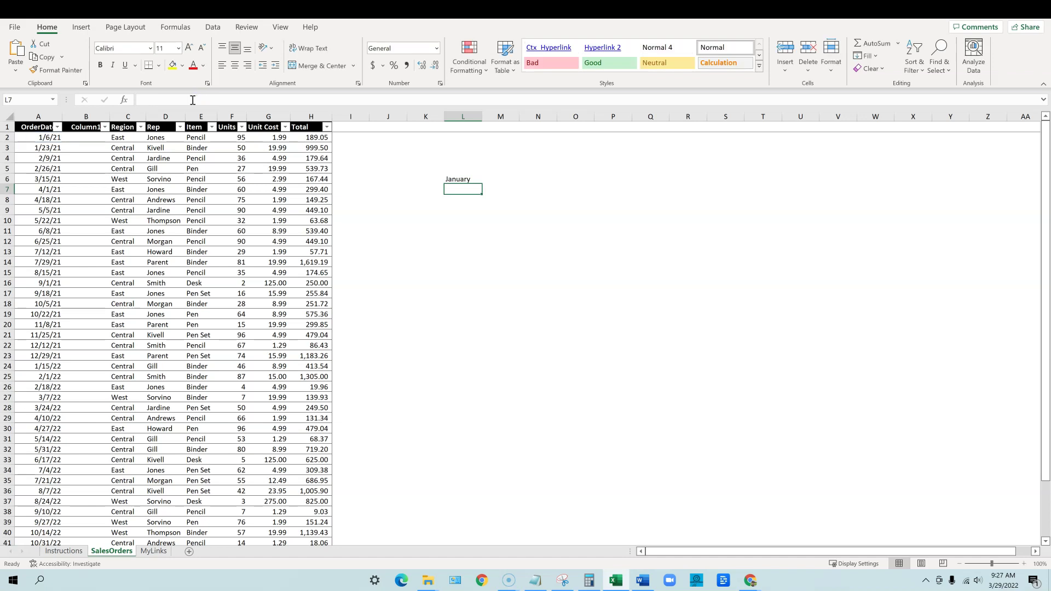
- Replace the whole L6 formula with a reference to cell B2
left_click(465, 180)
left_click_drag(210, 99, 100, 97)
key("ctrl+c")
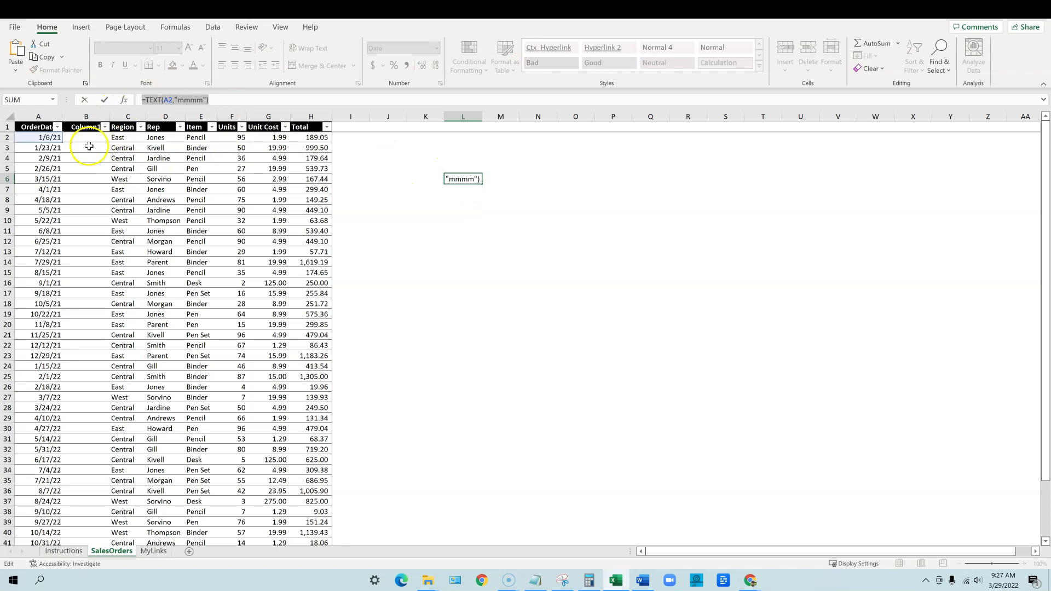
left_click(88, 136)
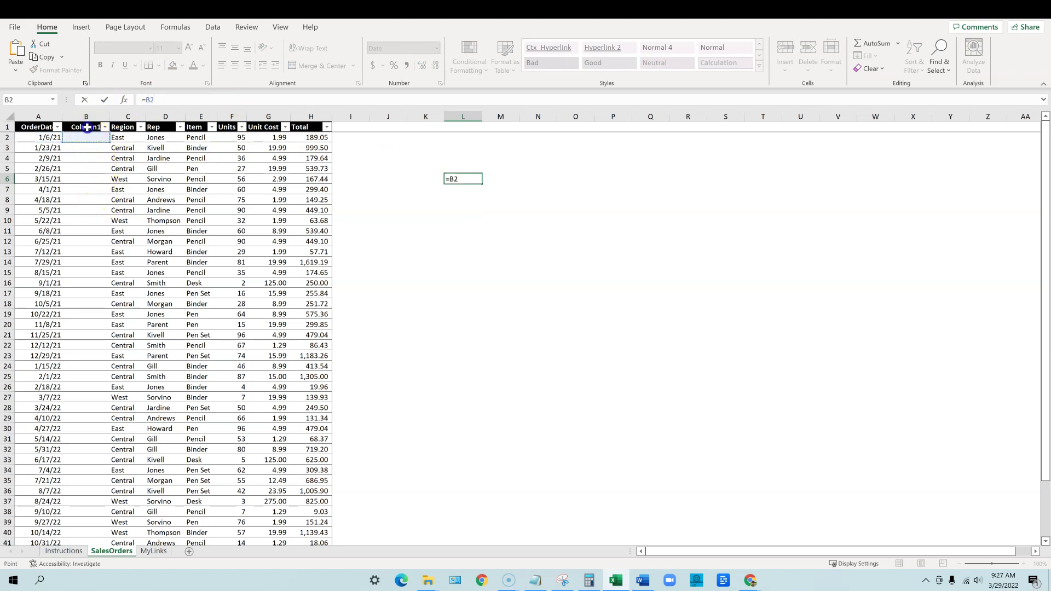
- Enter =TEXT(A2,"mmmm"), paste it into B2, and check that month names fill column B
left_click(87, 127)
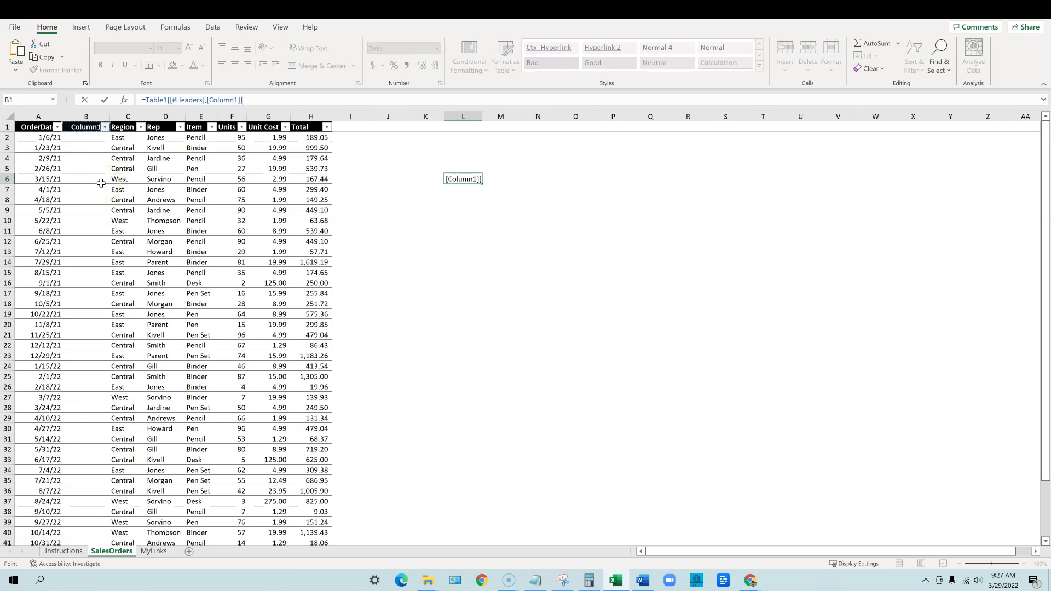
type("=TEXT(A2,\"mmmm\")")
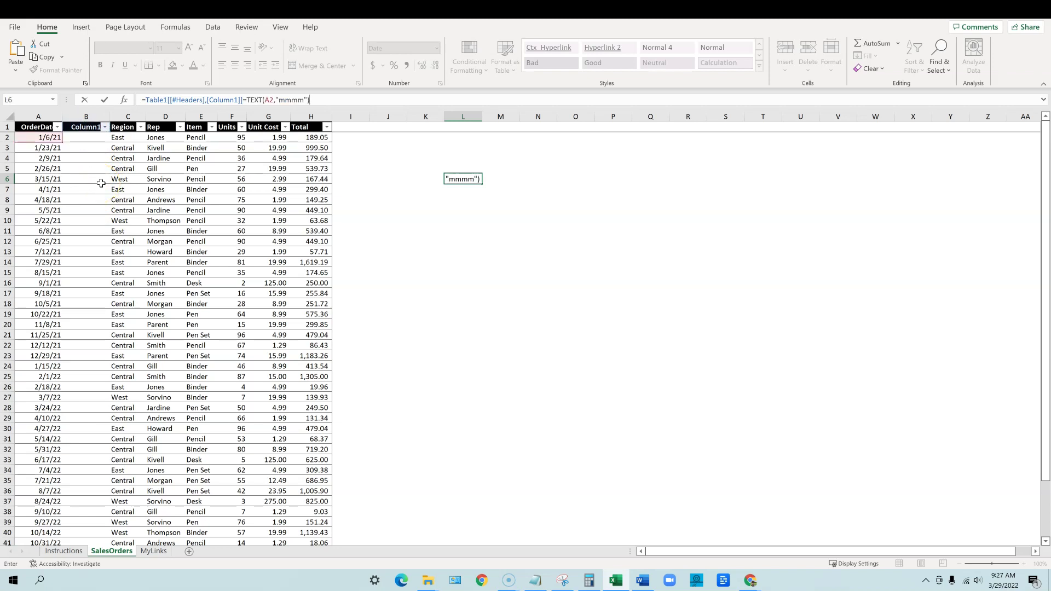
key("Return")
left_click(85, 137)
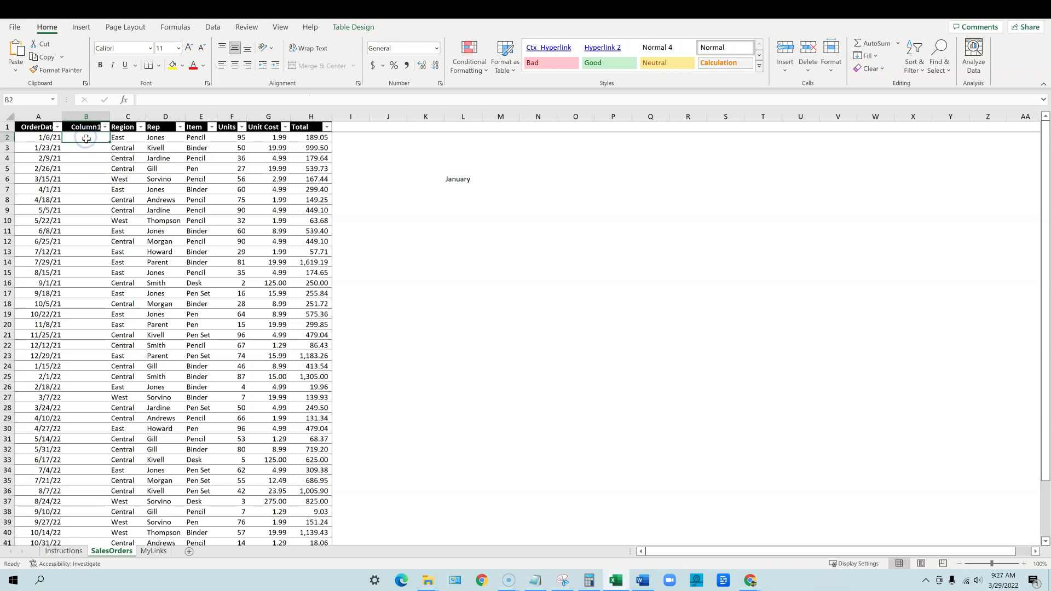
key("ctrl+v")
scroll(297, 306, "down", 7)
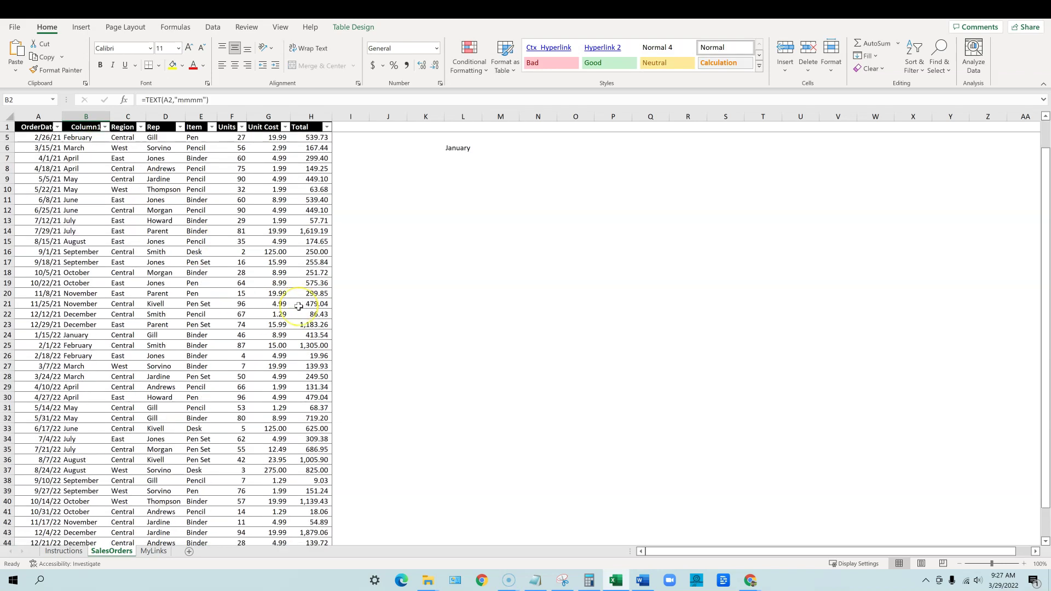
scroll(82, 207, "up", 7)
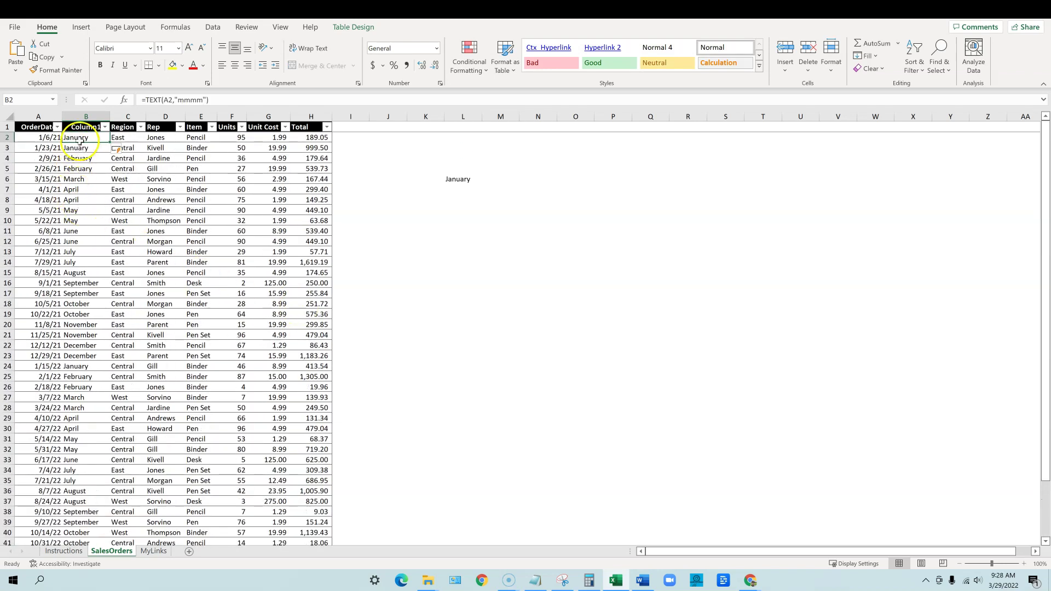
left_click(40, 335)
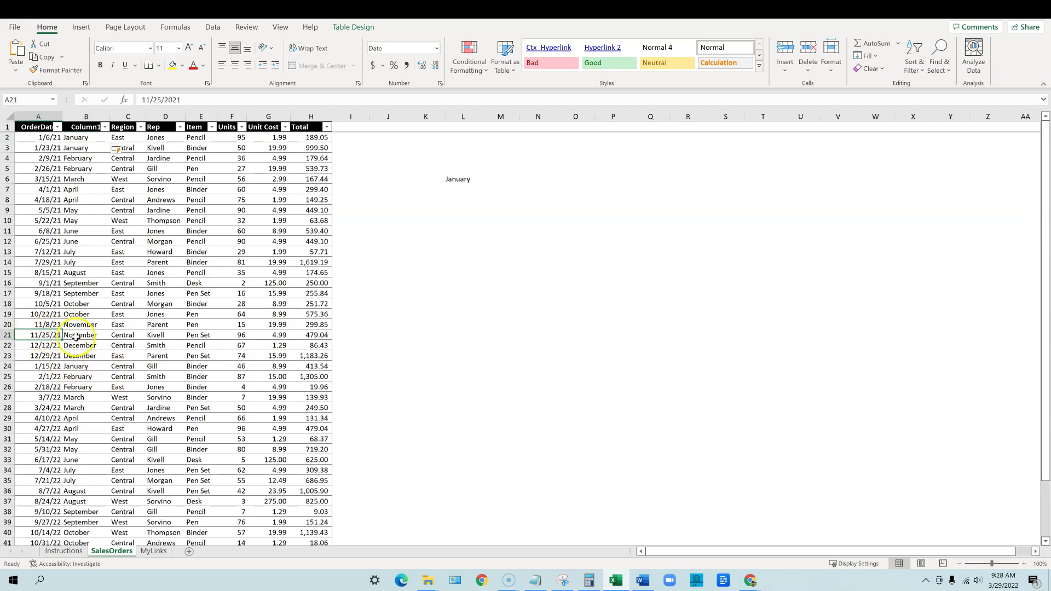
left_click(76, 336)
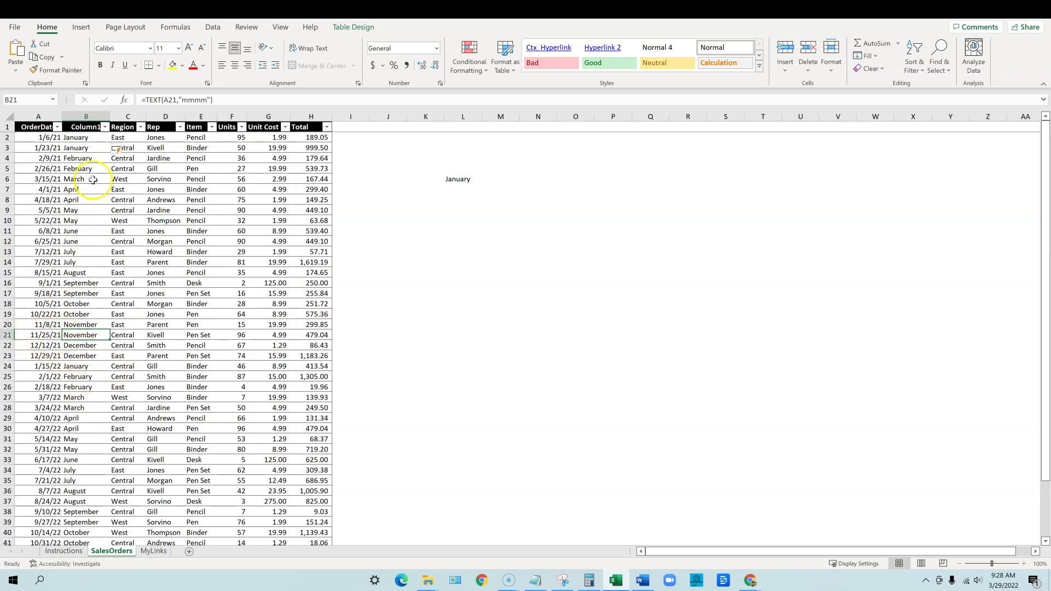
left_click_drag(82, 139, 70, 265)
left_click(141, 178)
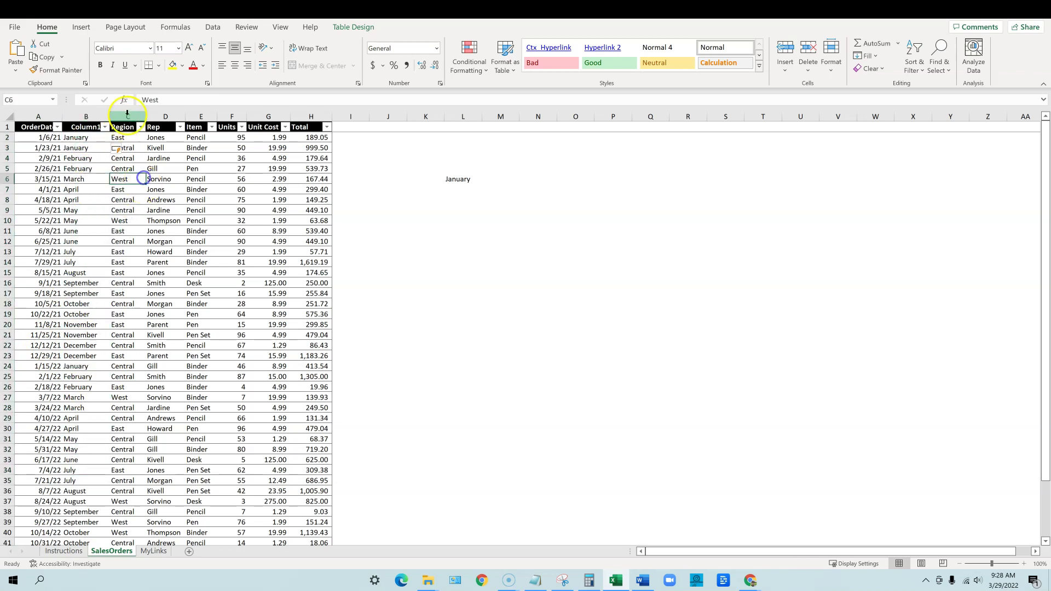
- Rename Column1 to month and insert a new column C headed 'year'
left_click(88, 128)
type("month")
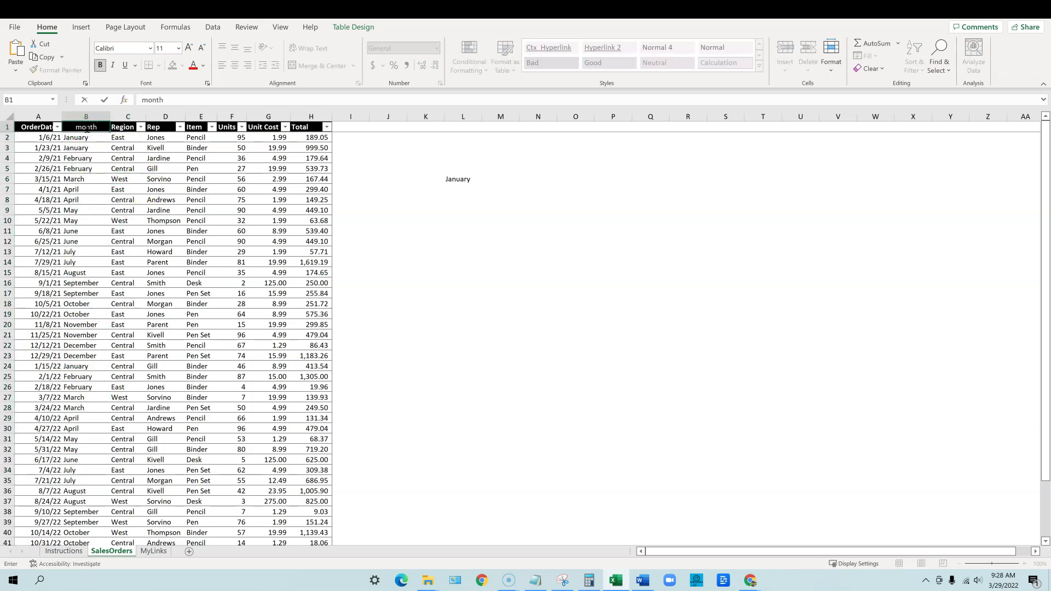
left_click(127, 116)
right_click(138, 121)
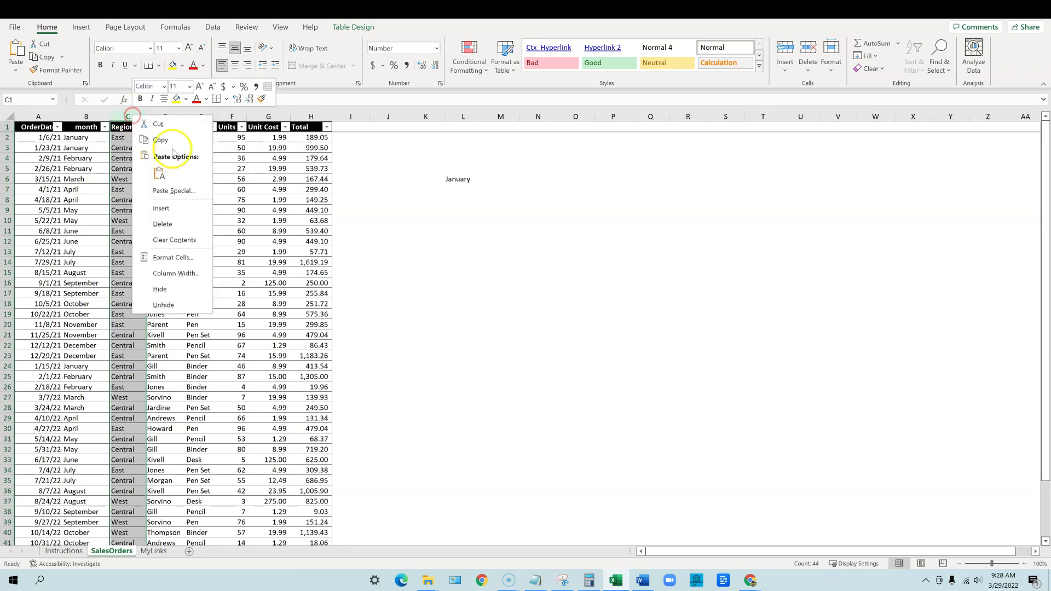
left_click(174, 207)
left_click(127, 132)
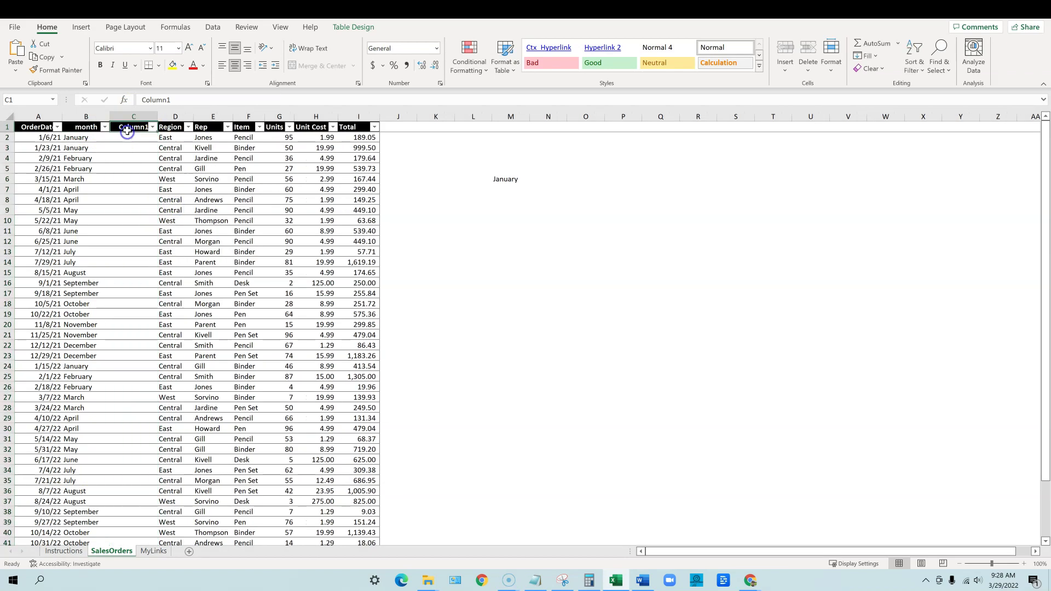
type("year")
left_click(510, 189)
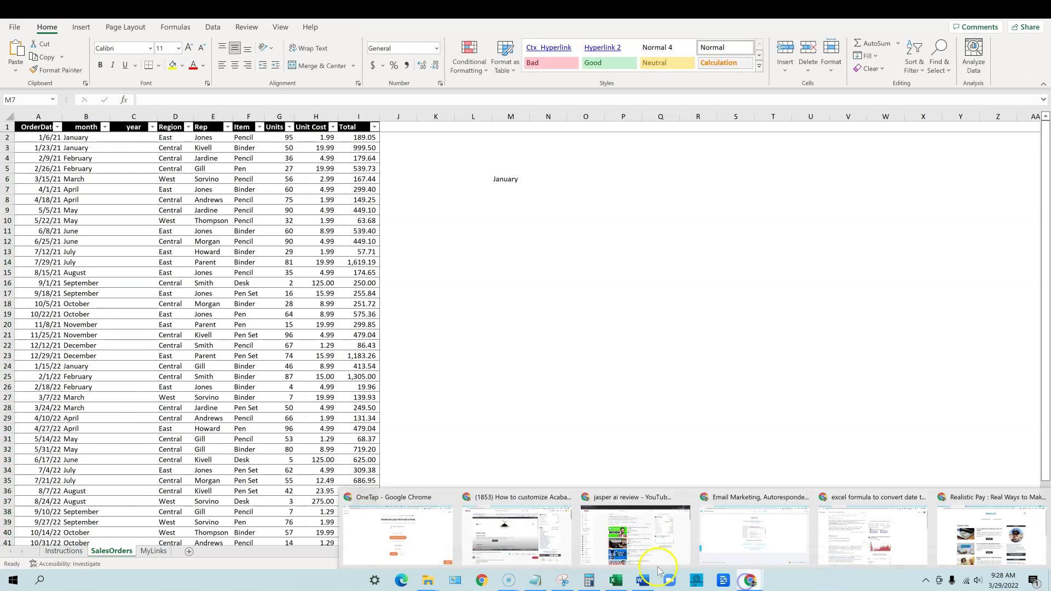
- Change the OneTap question to ask for the year, then copy the resulting =TEXT(A2,"yyyy")
mouse_move(750, 580)
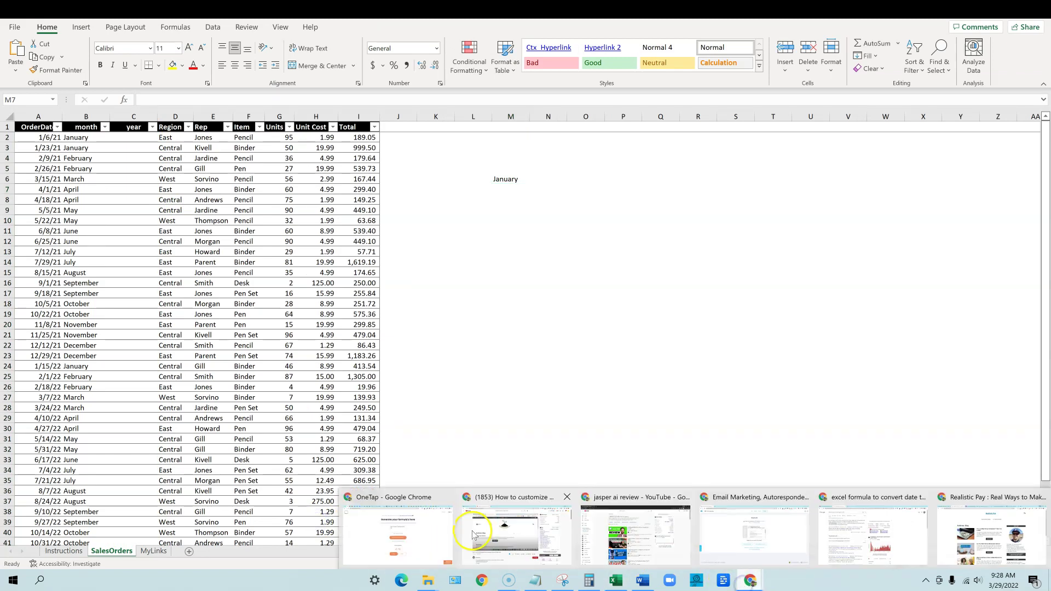
left_click(438, 530)
left_click(538, 206)
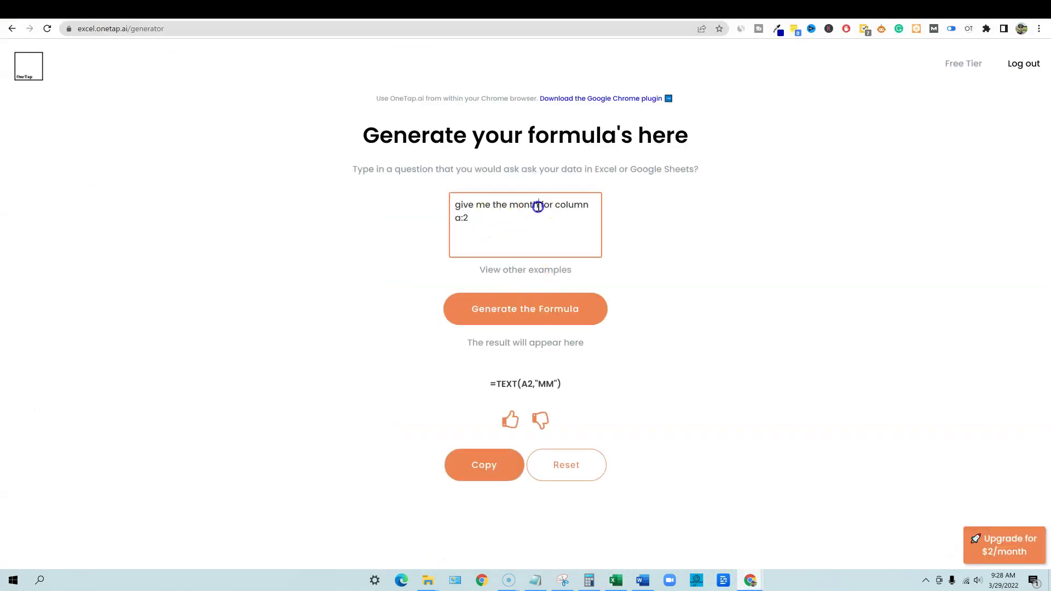
type("year")
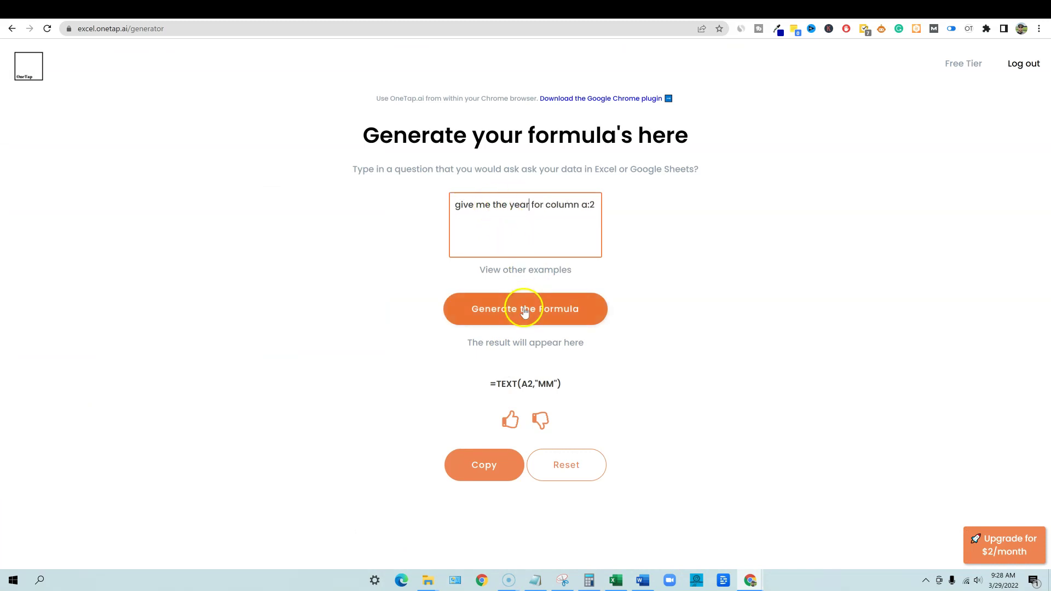
left_click(523, 308)
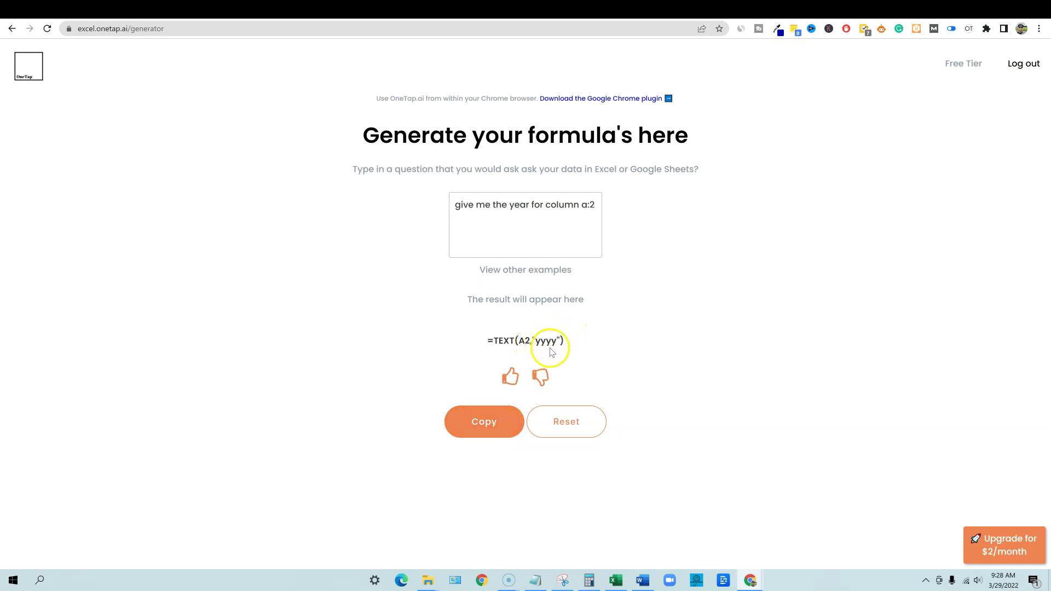
left_click(491, 441)
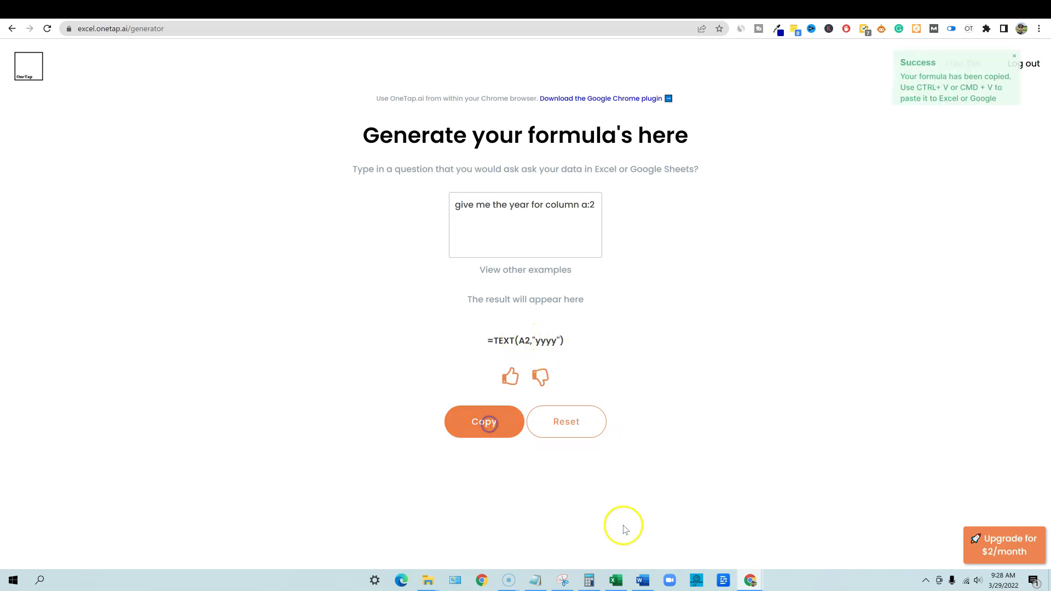
left_click(615, 580)
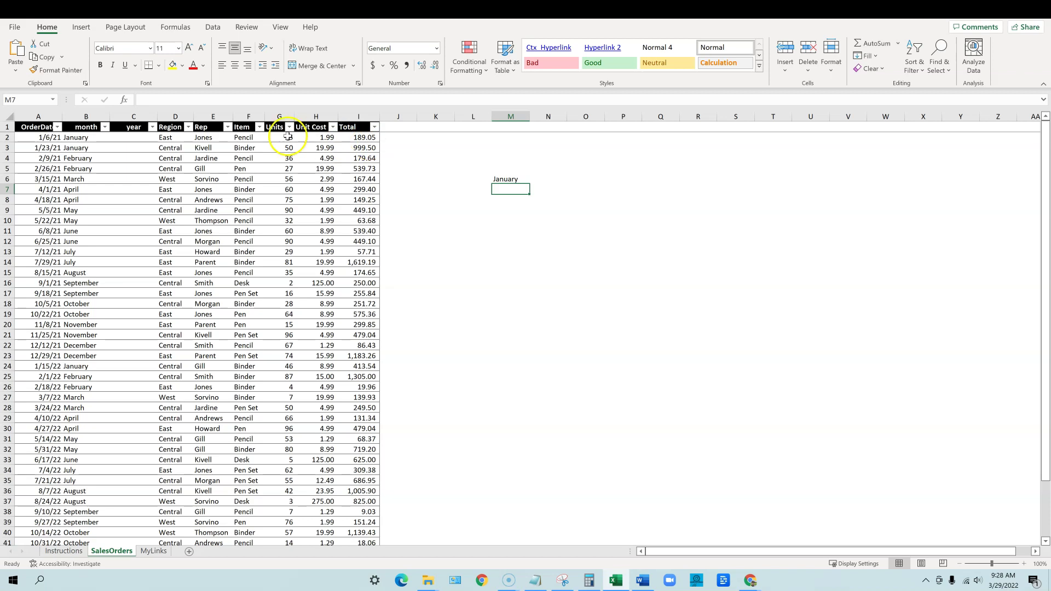
- Paste the year formula into the year column so each order shows 2021 or 2022
left_click(142, 136)
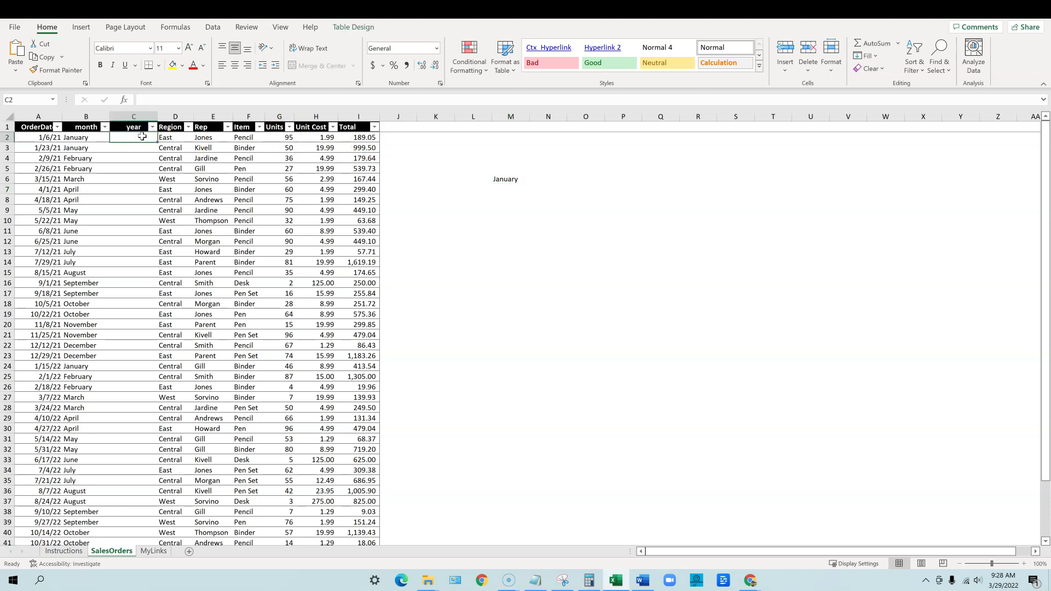
left_click_drag(142, 136, 118, 147)
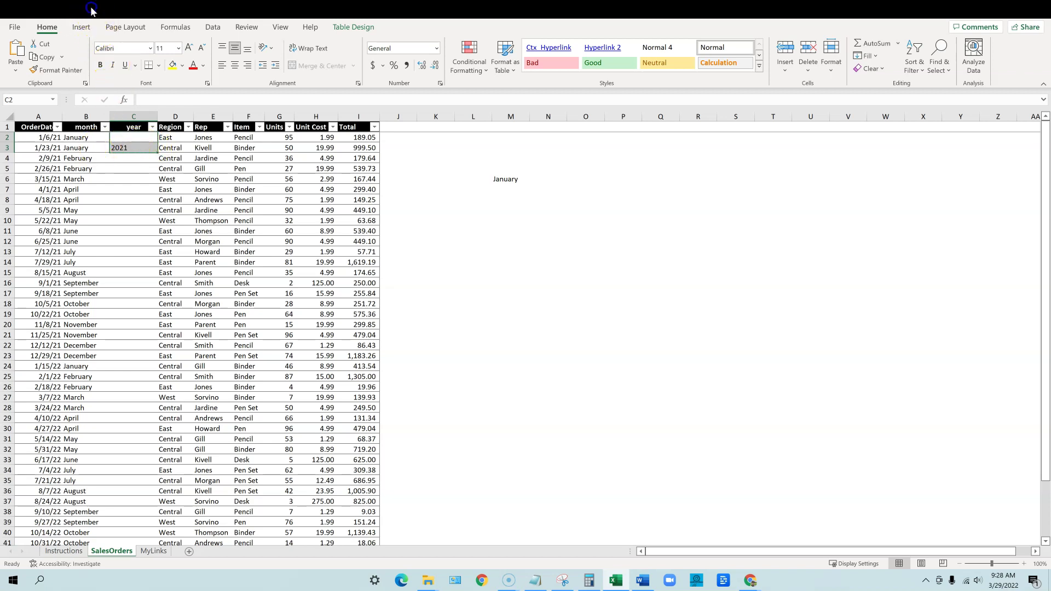
key("Delete")
left_click(134, 126)
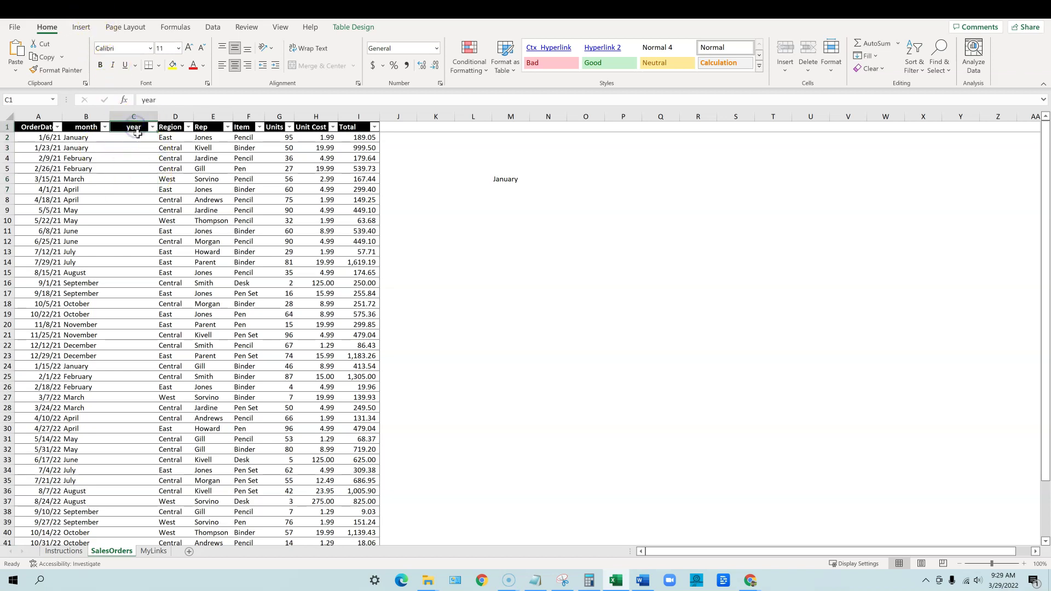
key("ctrl+v")
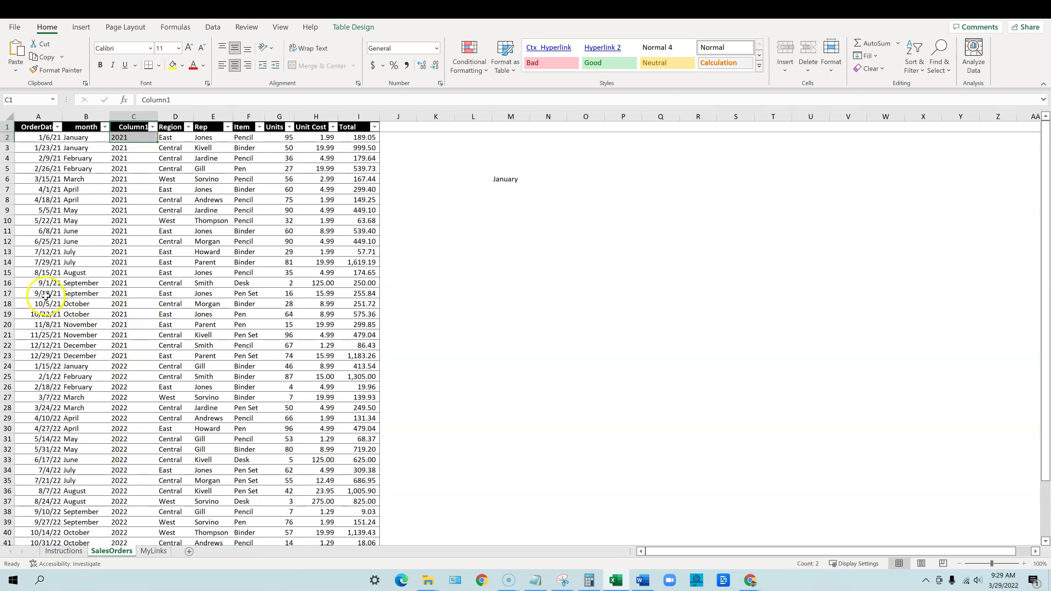
left_click_drag(46, 294, 137, 294)
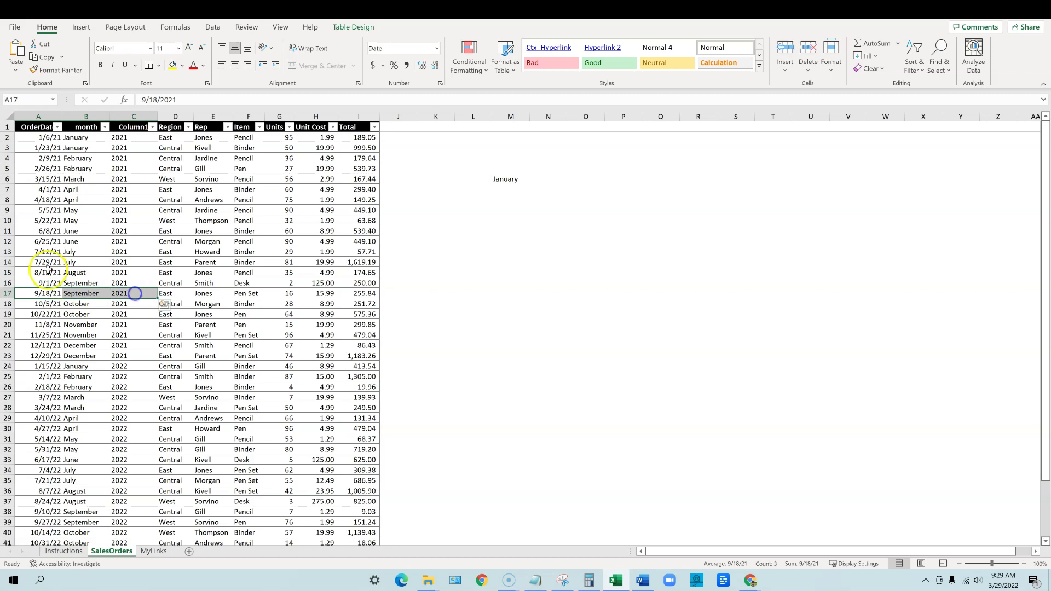
left_click_drag(46, 366, 125, 366)
- Restore the column C header text to 'year'
left_click(134, 127)
type("year")
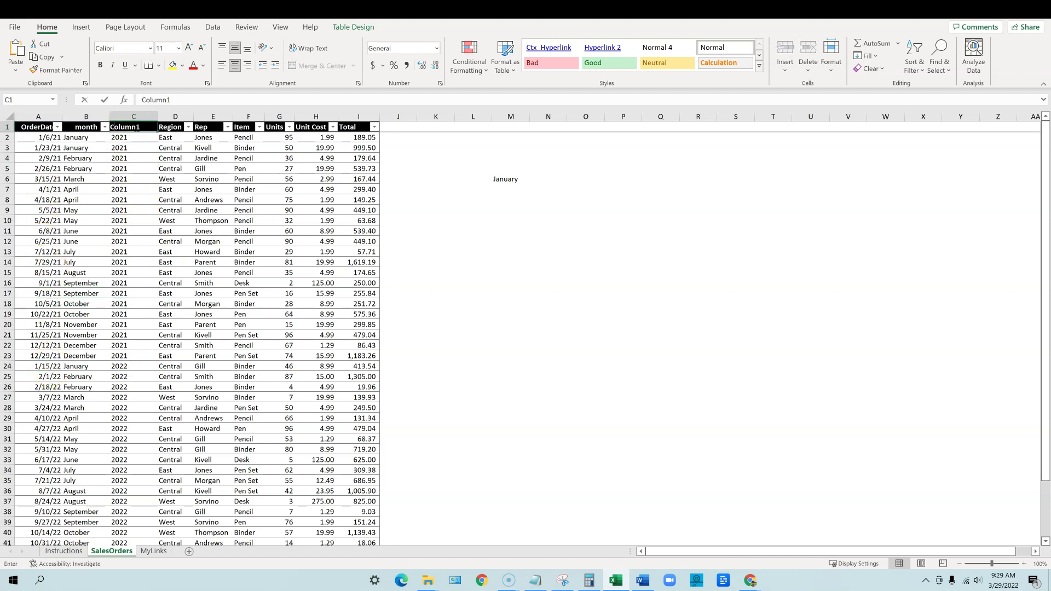
left_click(435, 262)
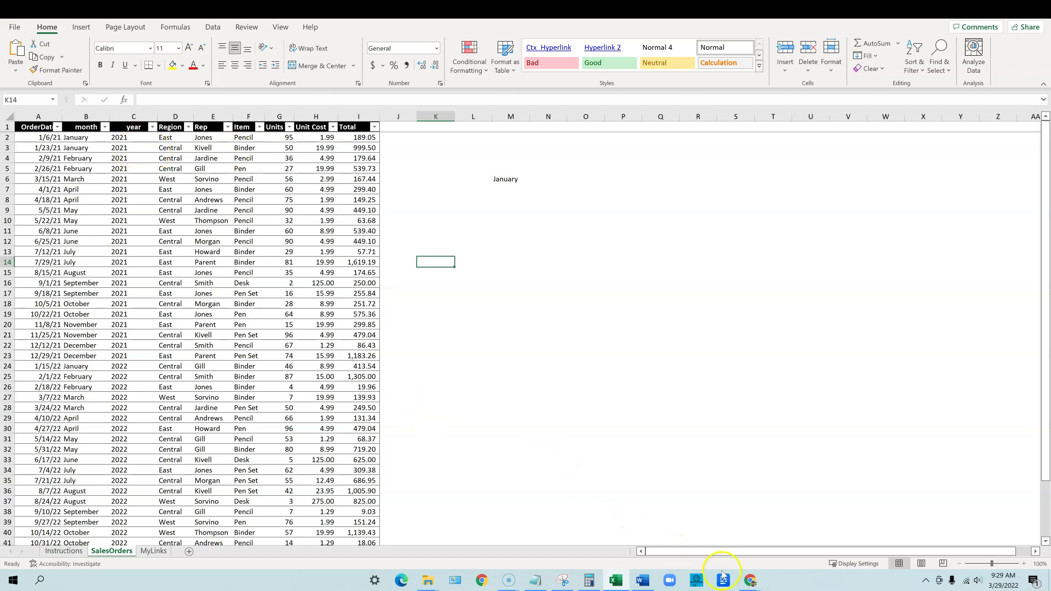
left_click(748, 582)
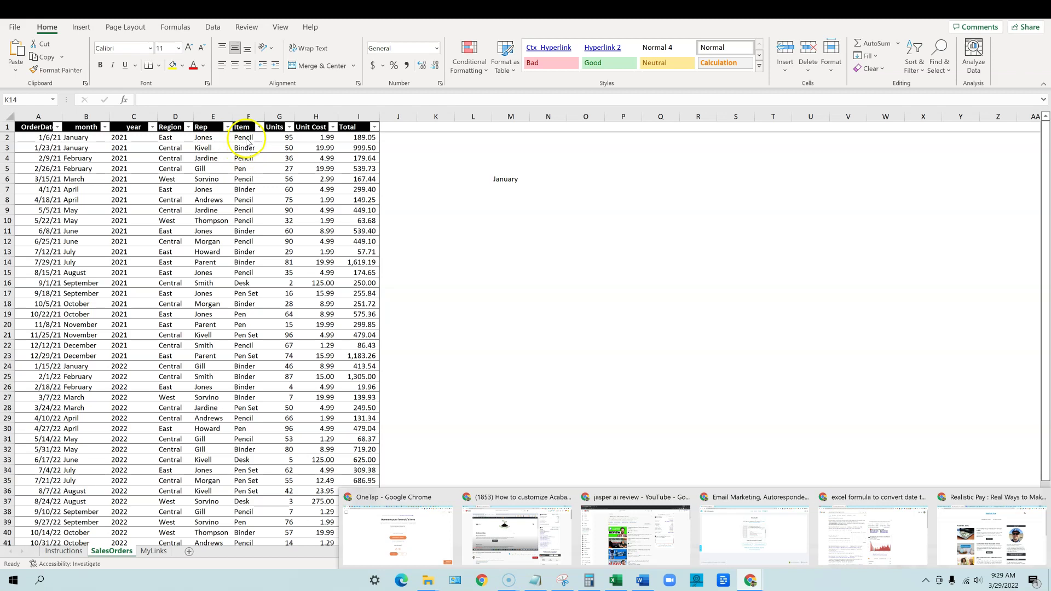
- Add ' in column f in' to the binder question and generate the formula =C3*F3
left_click(446, 499)
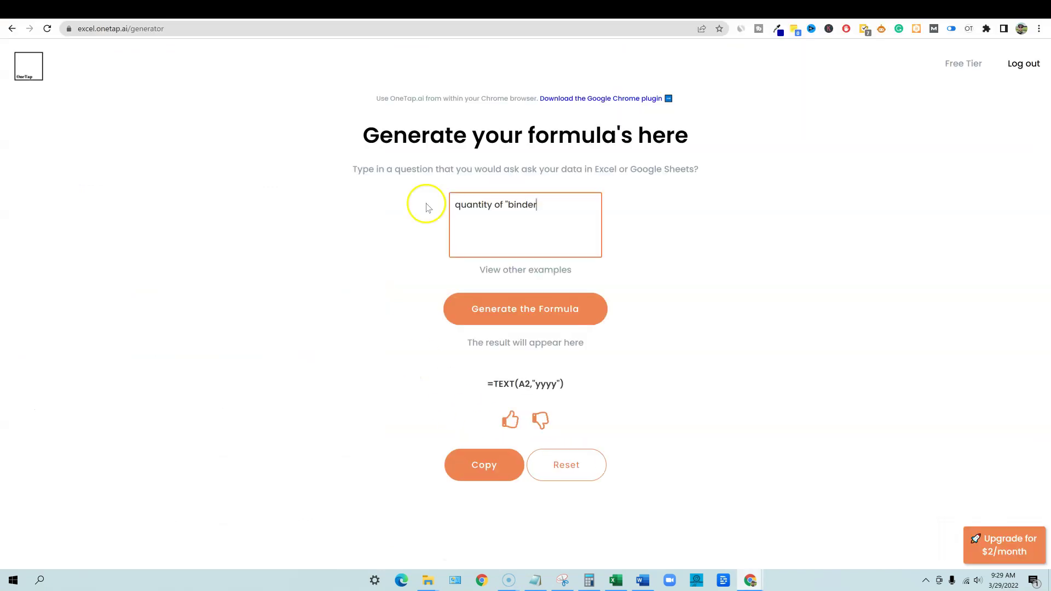
type("\" in column f in")
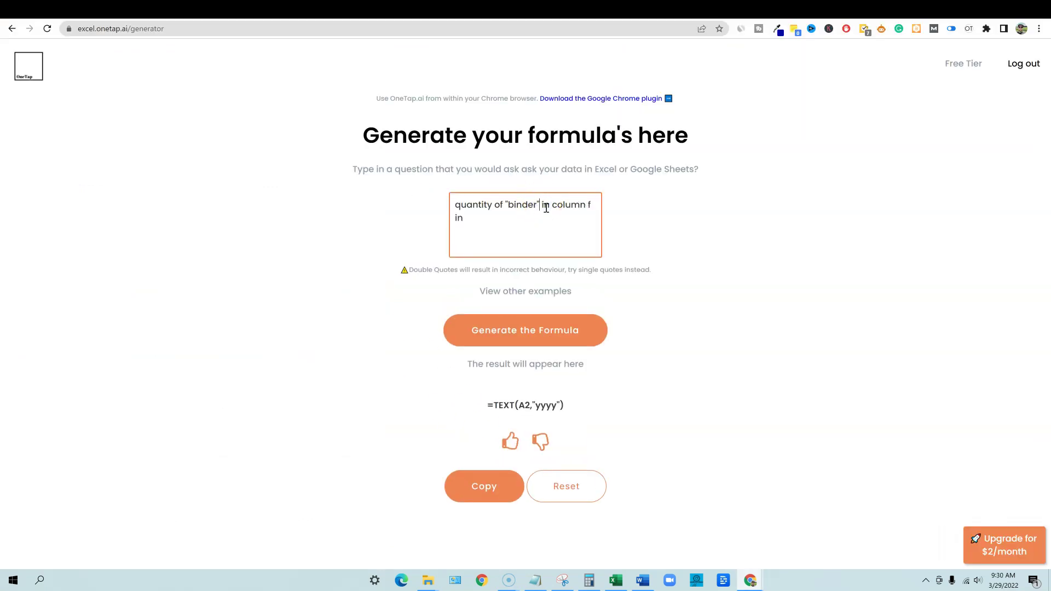
left_click(616, 581)
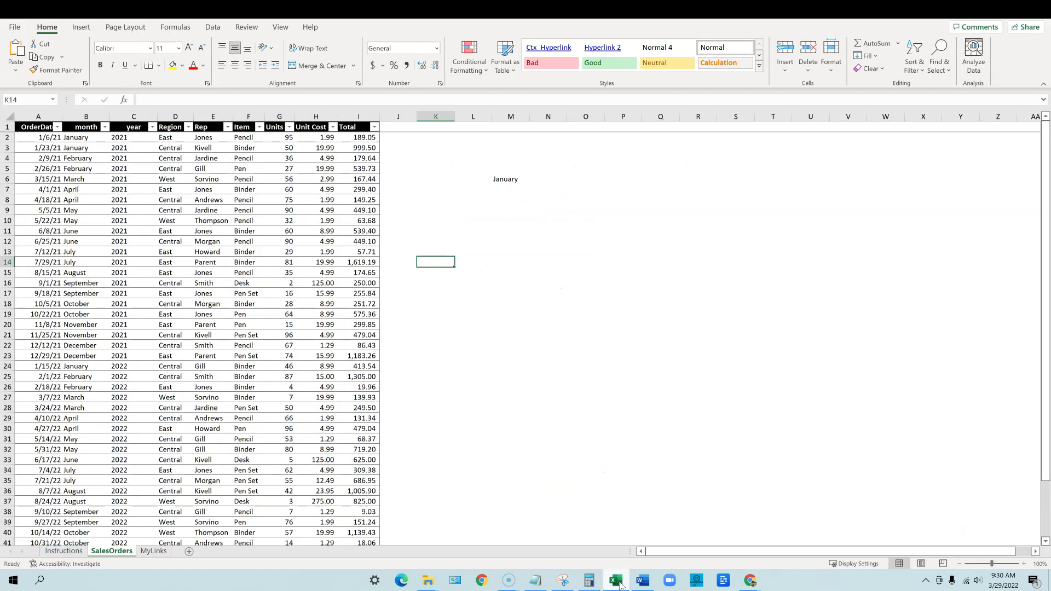
left_click(624, 584)
left_click(622, 584)
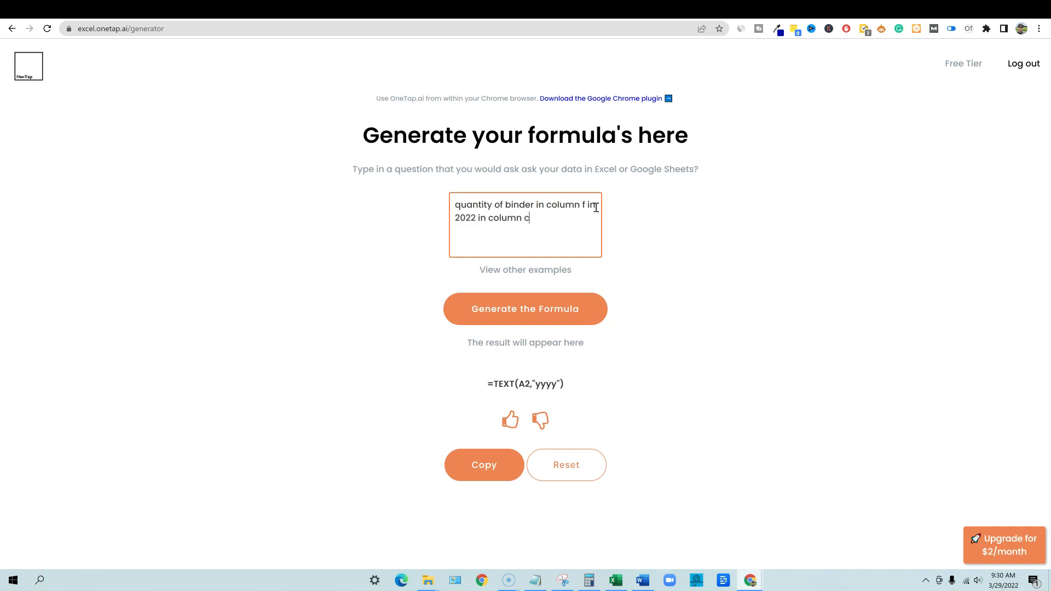
left_click(602, 306)
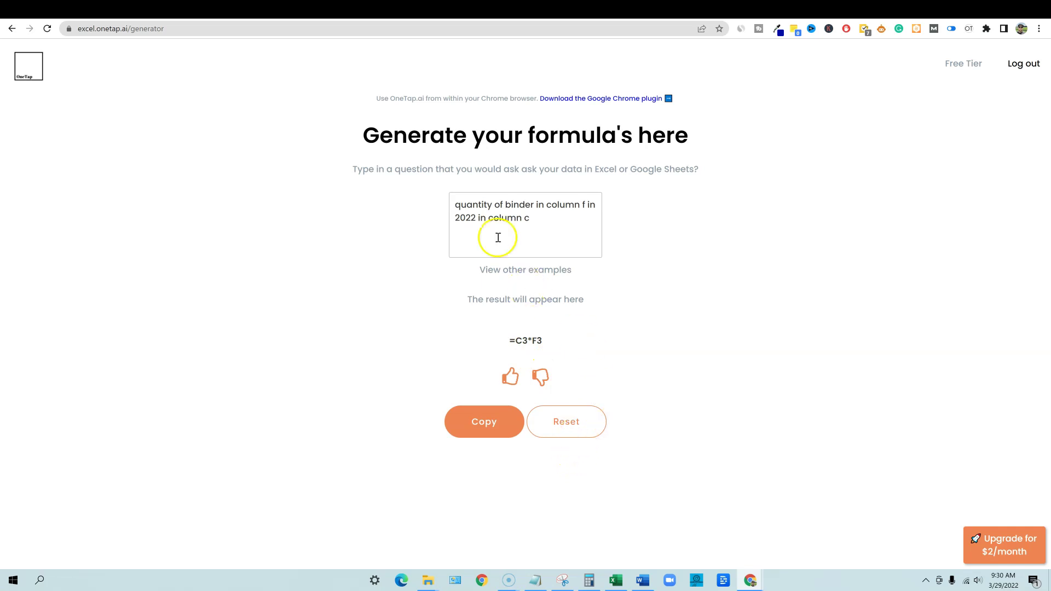
- Select parts of the binder question text to get ready to reword it
mouse_move(539, 216)
left_mouse_down()
mouse_move(462, 204)
mouse_move(540, 202)
left_mouse_up()
left_click(541, 202)
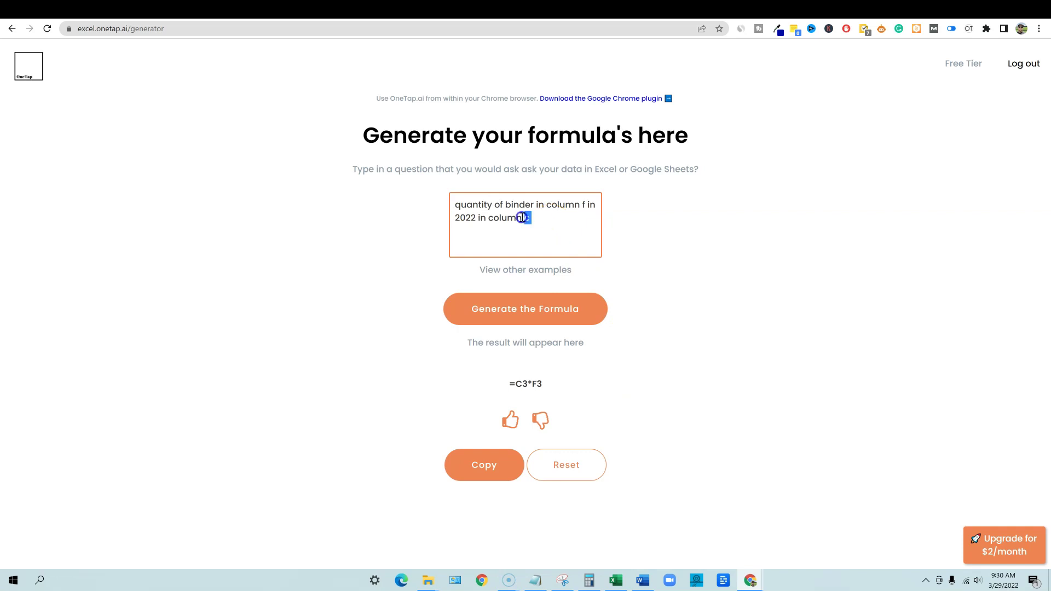
triple_click(523, 218)
left_click(535, 227)
left_click_drag(523, 217, 419, 194)
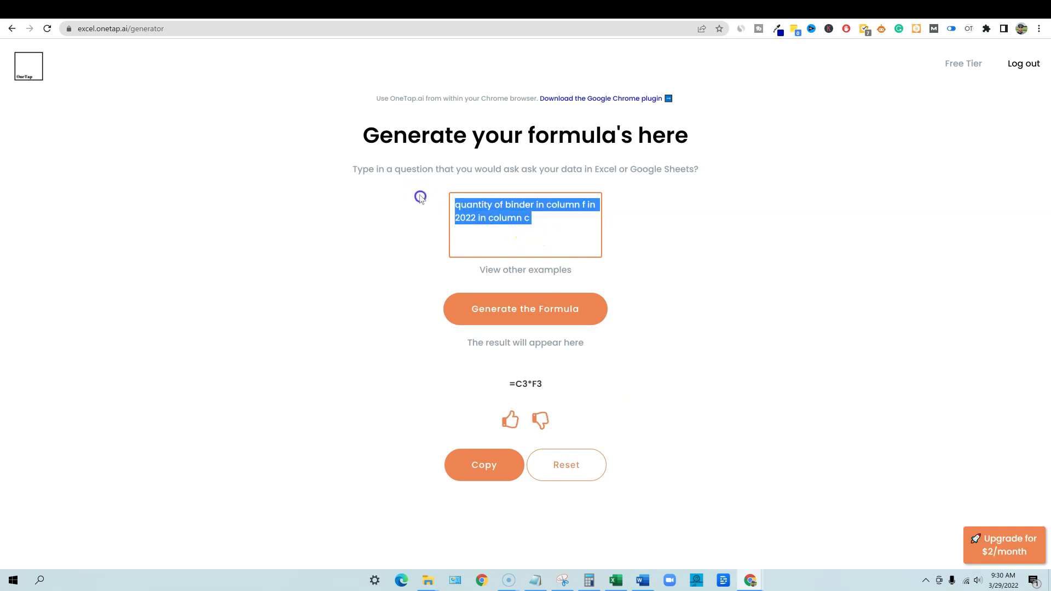
left_click(542, 220)
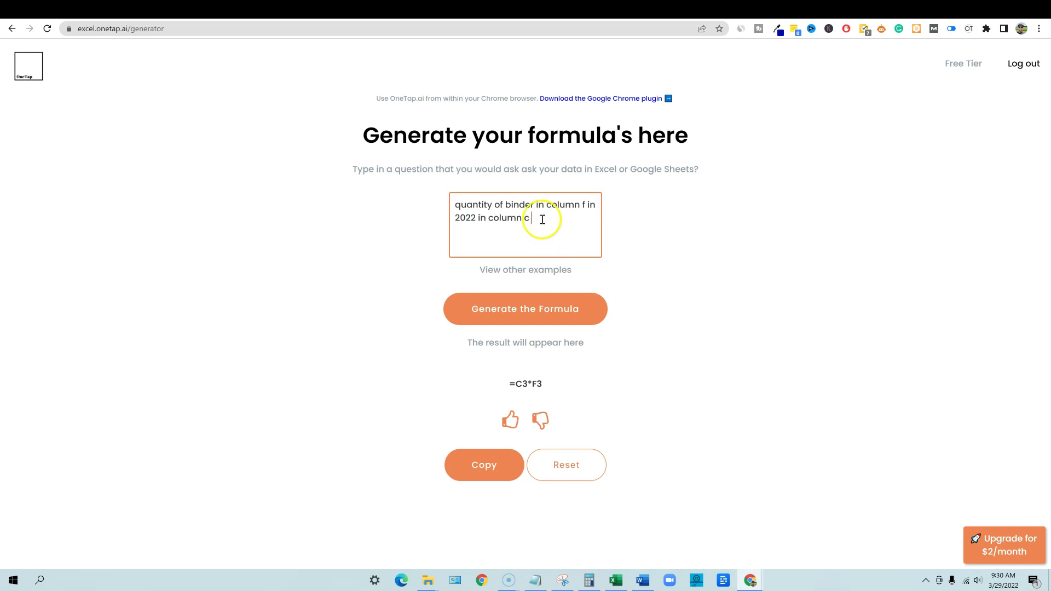
- Reword the question to 'if column f is binder and is 2022 in column c…'
left_click_drag(529, 218, 465, 218)
left_click(563, 215)
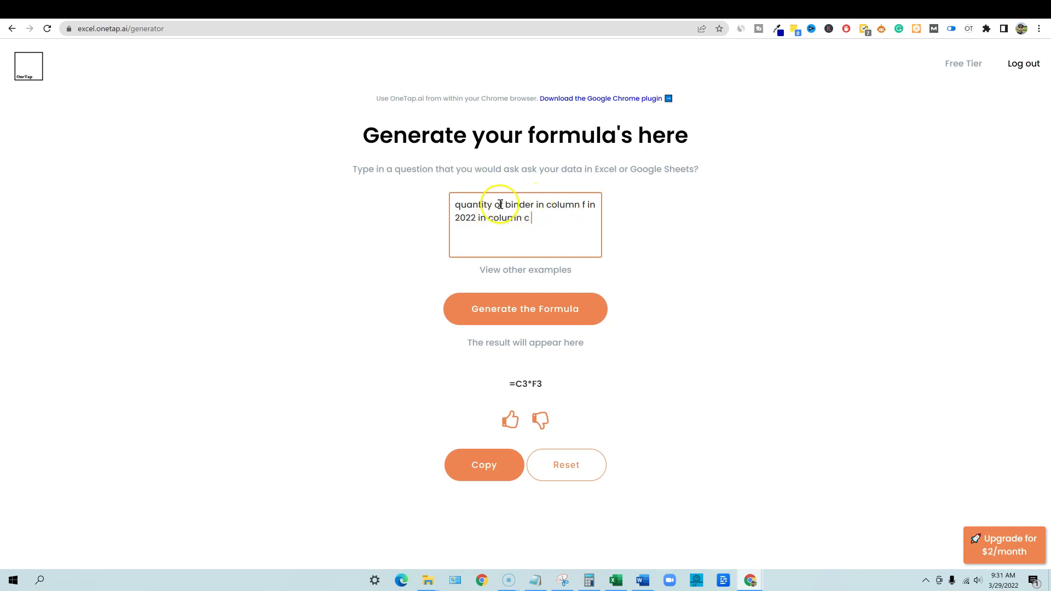
left_click_drag(502, 204, 413, 206)
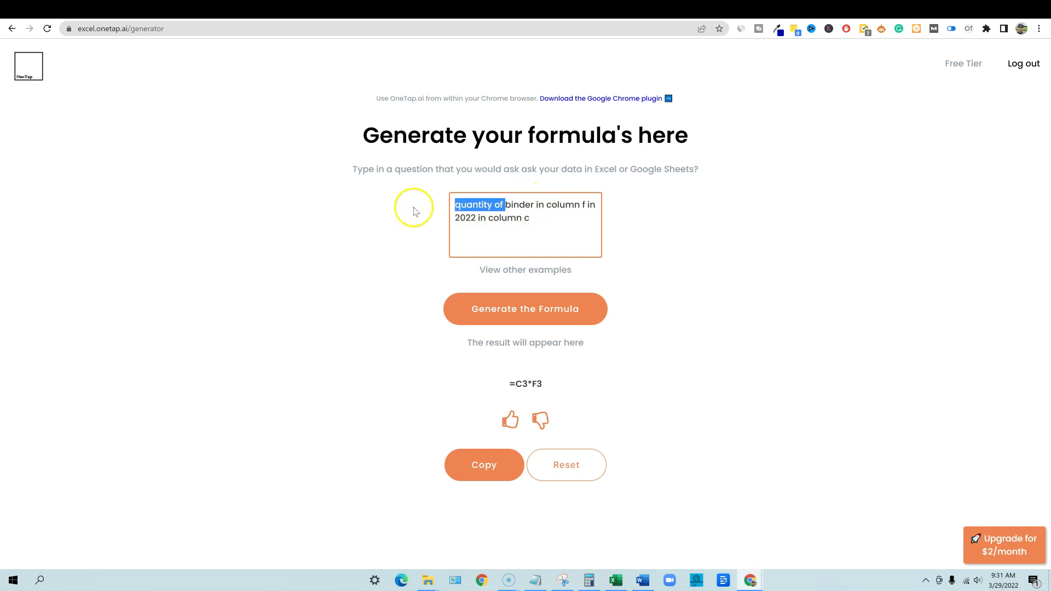
type("if")
key("ctrl+Delete")
key("ctrl+Delete")
key("ctrl+Delete")
key("ctrl+Delete")
type("column f ")
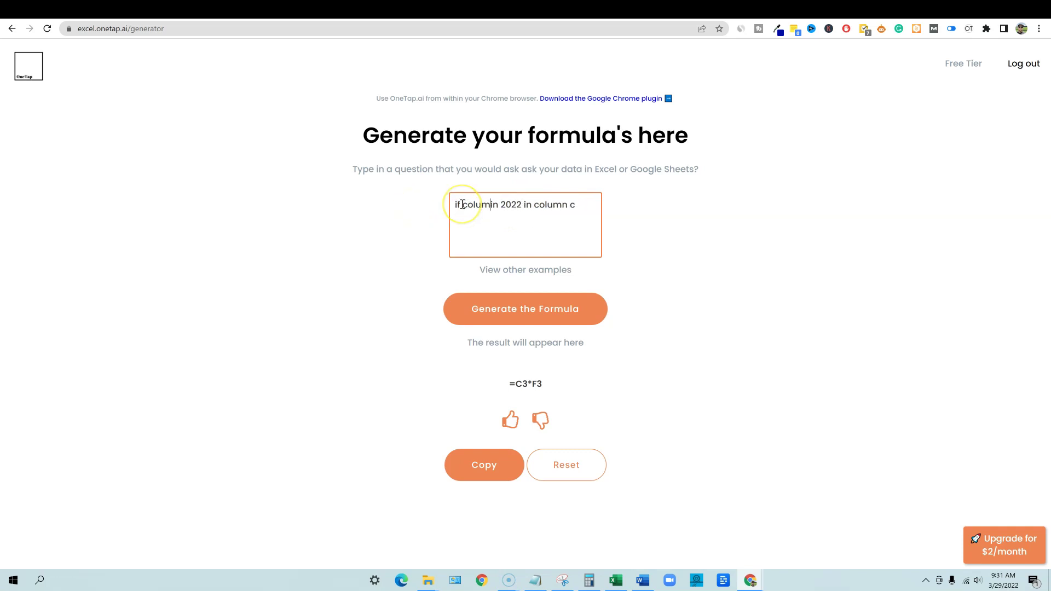
type("is binde")
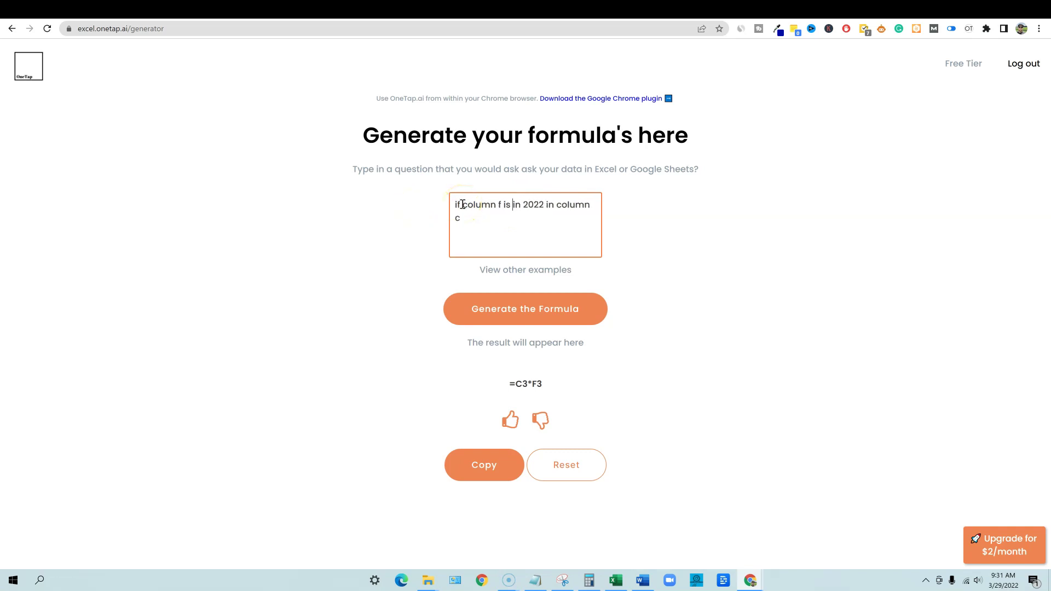
type("r")
key("ctrl+Delete")
key("ctrl+Delete")
key("ctrl+Delete")
key("ctrl+Delete")
key("ctrl+Delete")
type("and is")
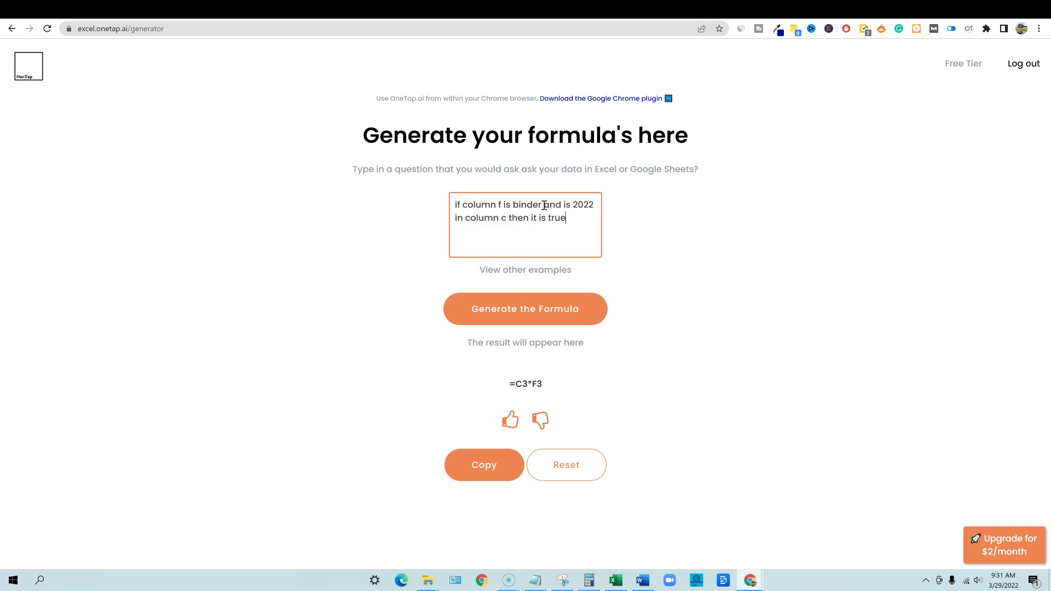
- Generate and copy the formula =IF(C3=2022,TRUE,FALSE)
left_click(525, 309)
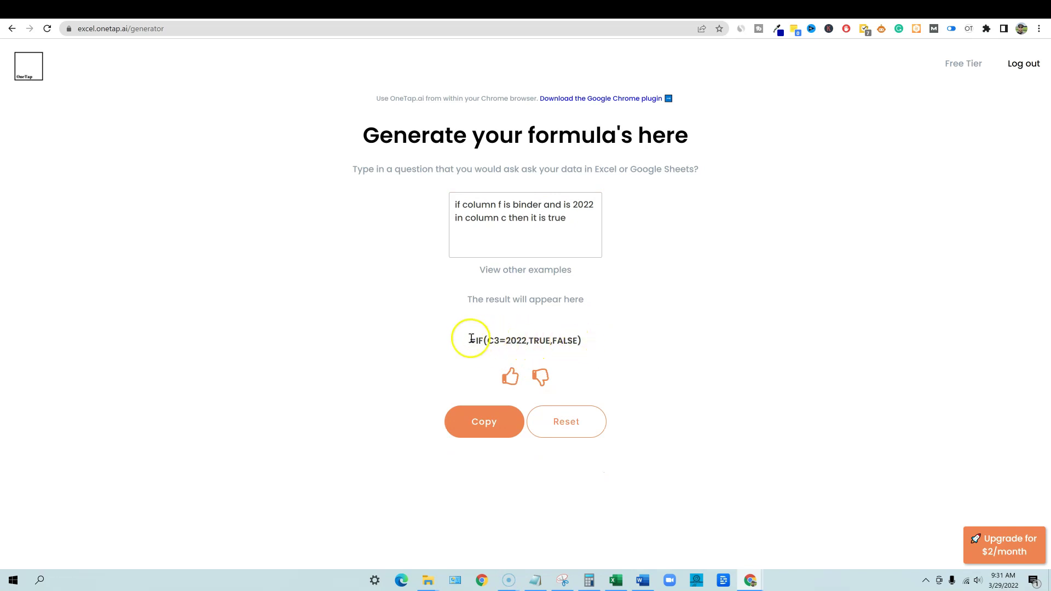
left_click(489, 423)
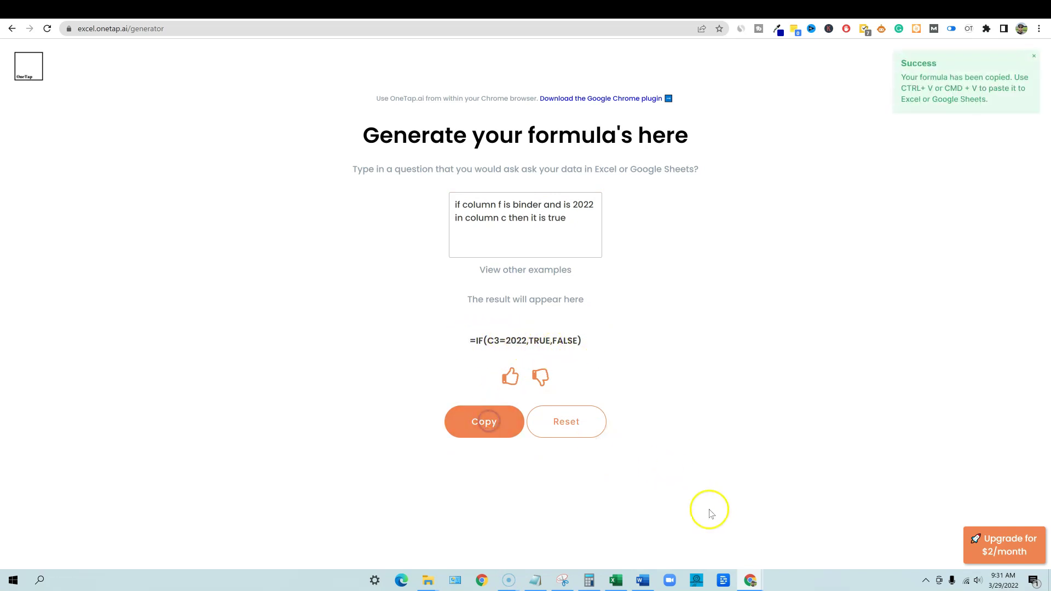
left_click(617, 580)
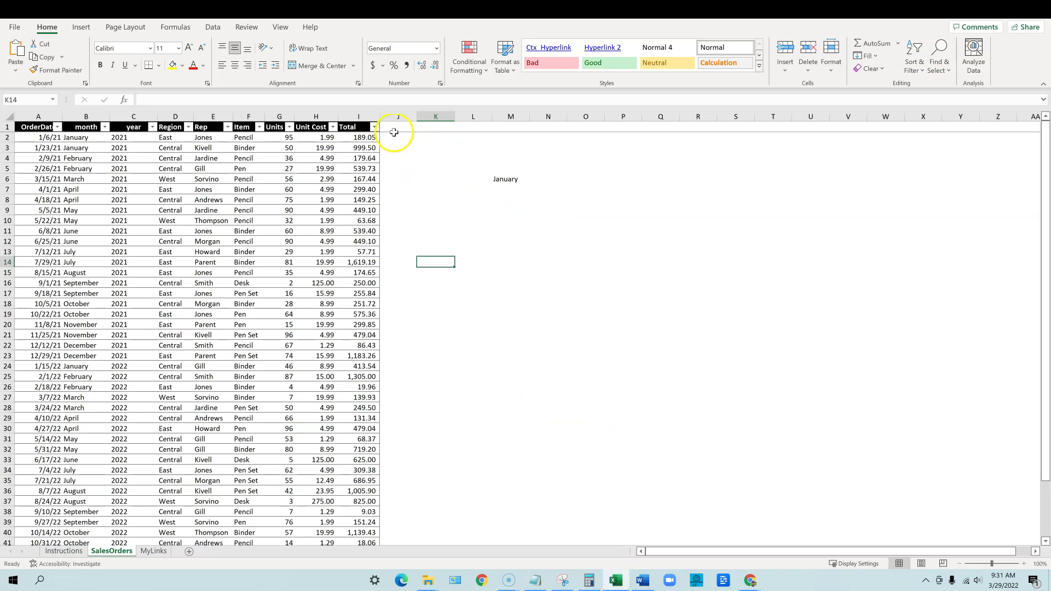
- Paste the copied IF formula into J1, adding Column1 with FALSE results to the table
left_click(398, 127)
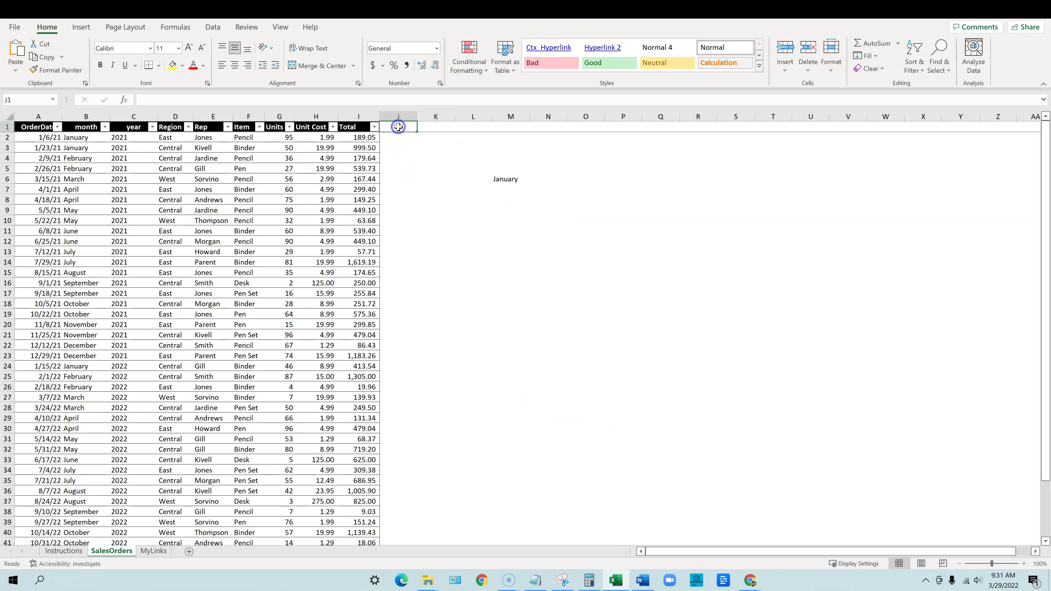
key("ctrl+v")
left_click(436, 189)
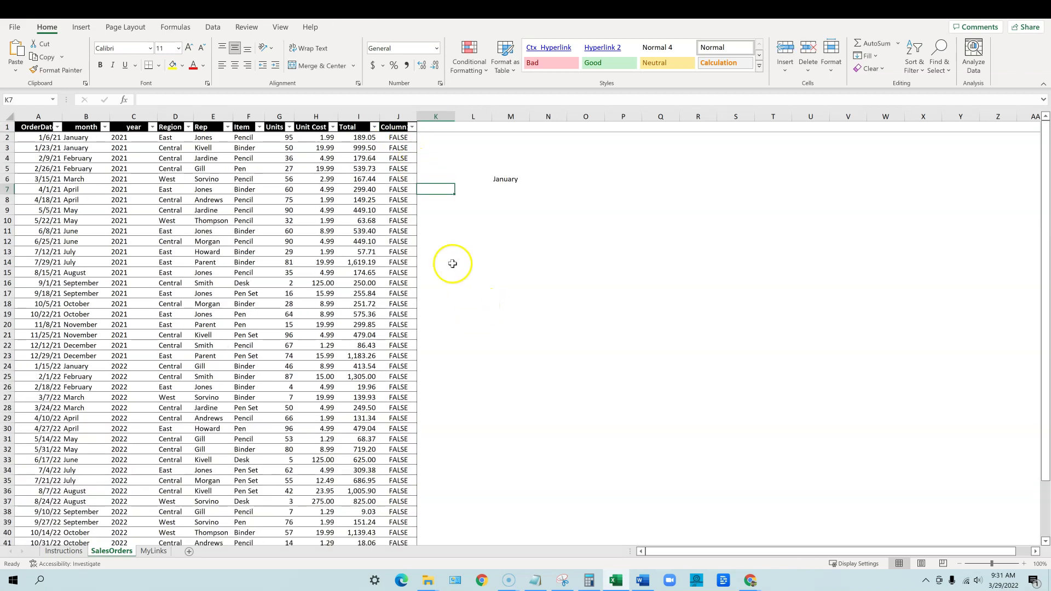
left_click_drag(392, 147, 425, 478)
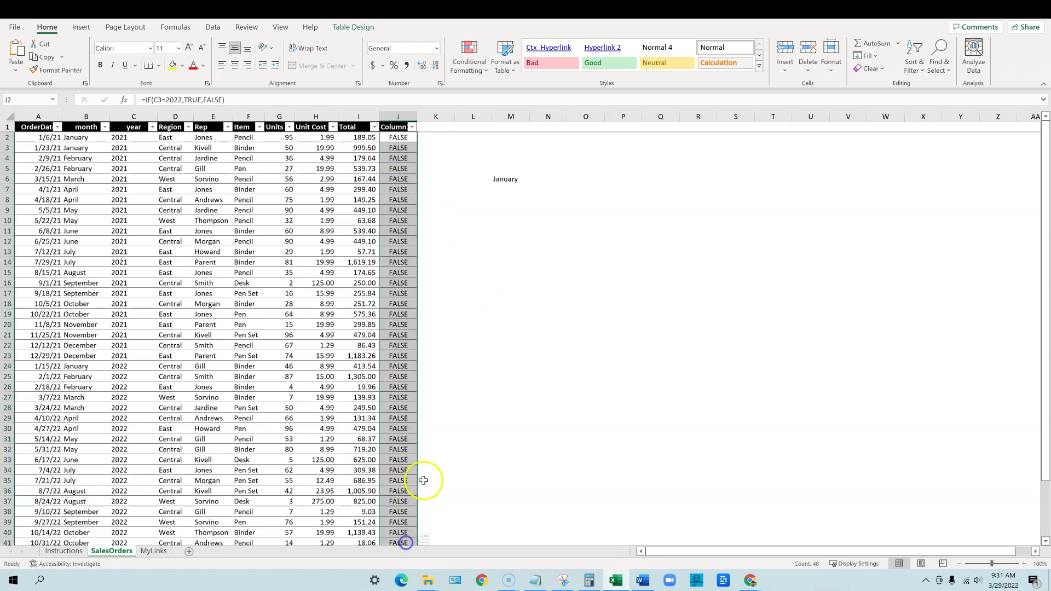
left_click(466, 277)
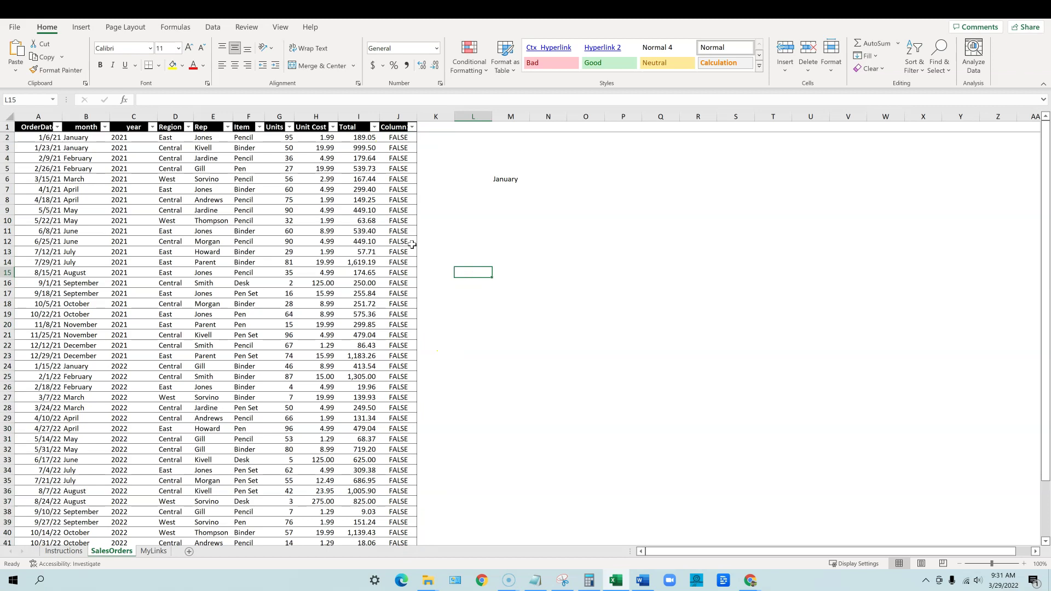
left_click(414, 300)
- Copy the whole sales table A1:J44, including the new Column1
left_click_drag(40, 137, 418, 441)
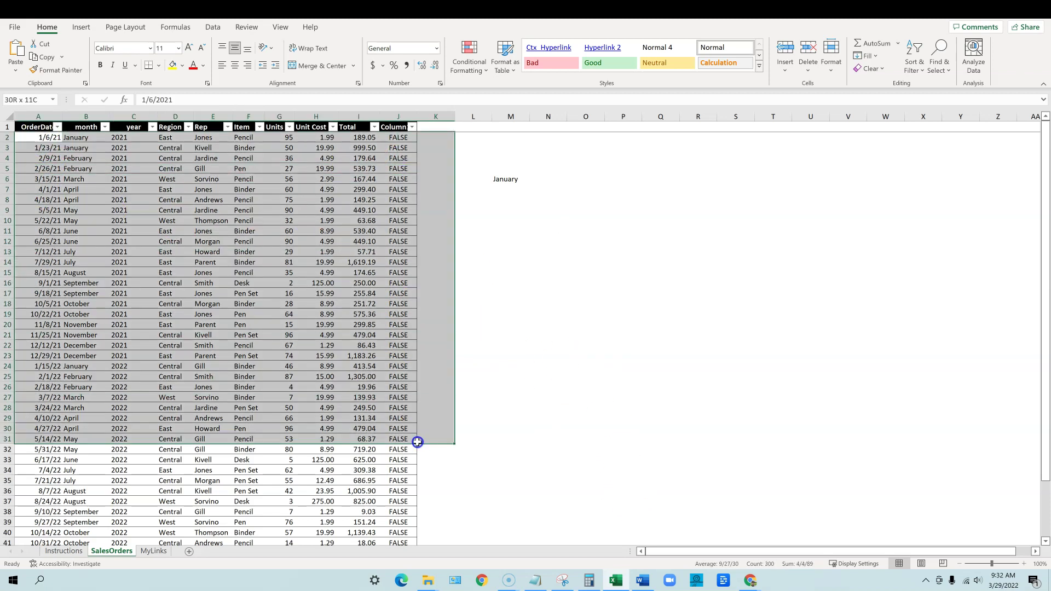
left_click(115, 138)
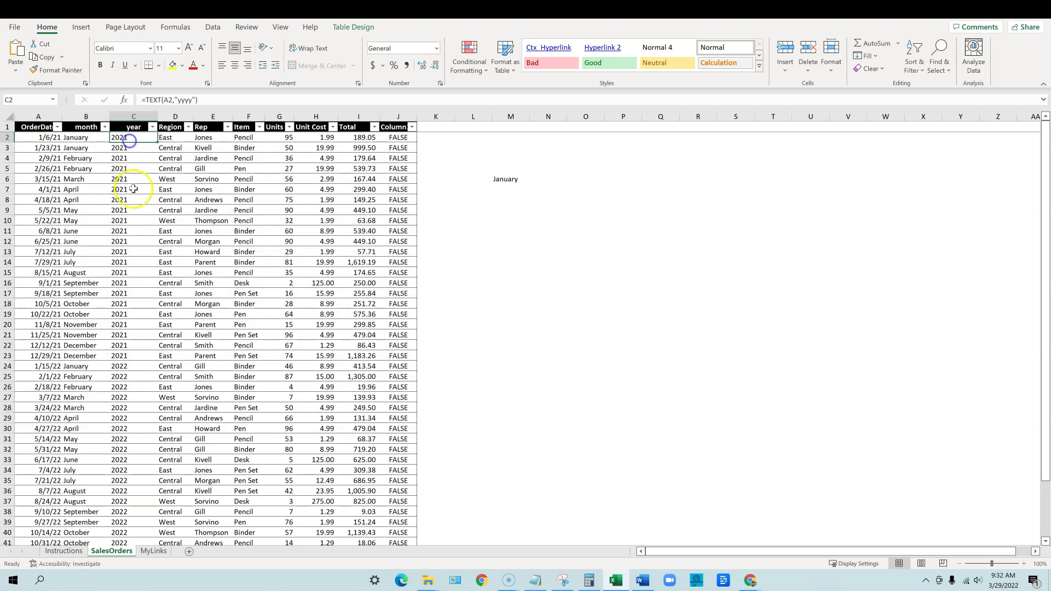
left_click(131, 199)
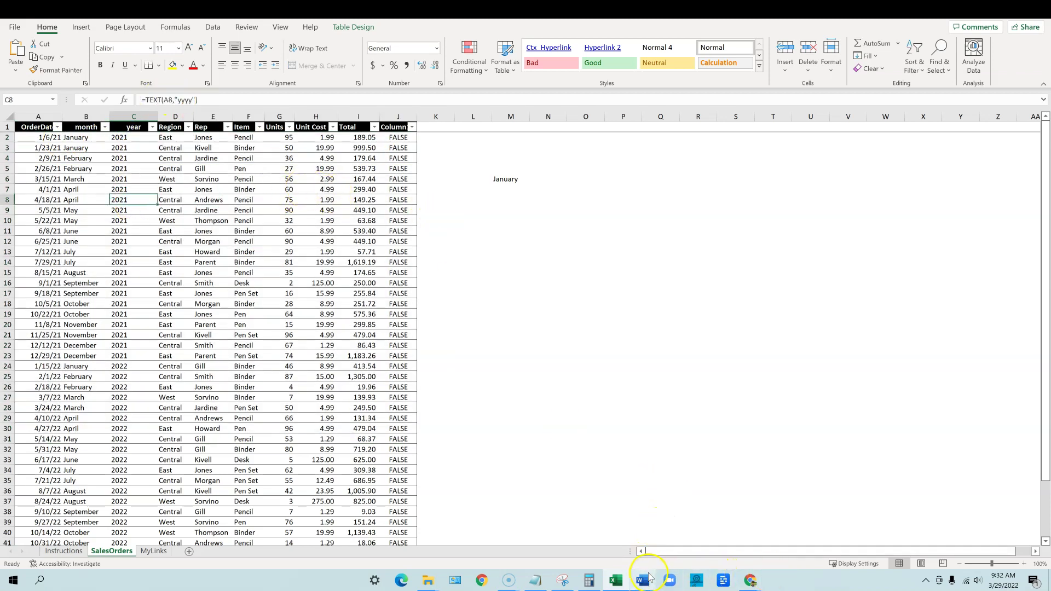
mouse_move(749, 579)
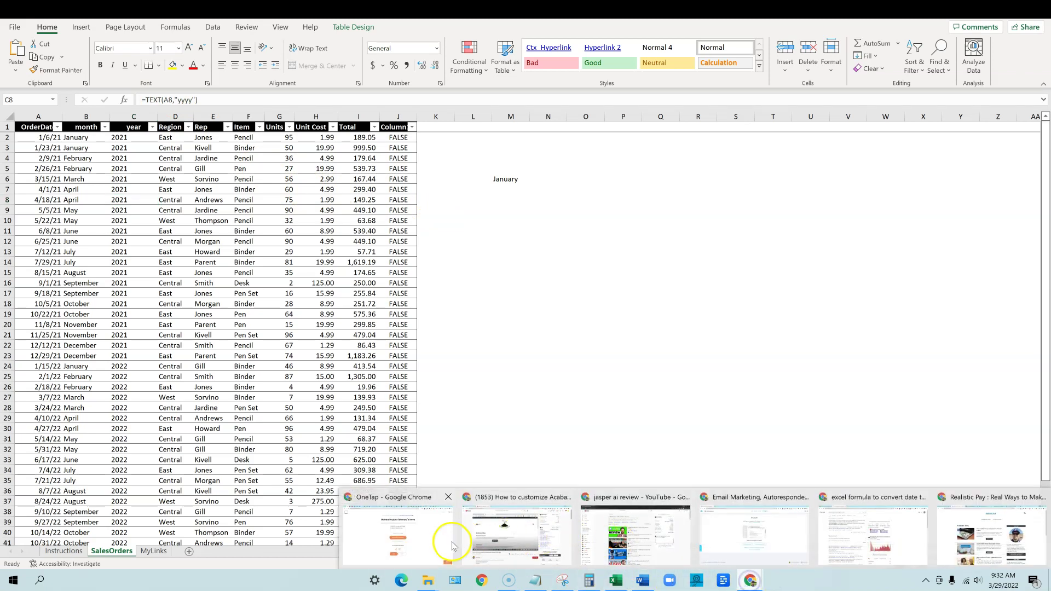
left_click_drag(41, 126, 373, 505)
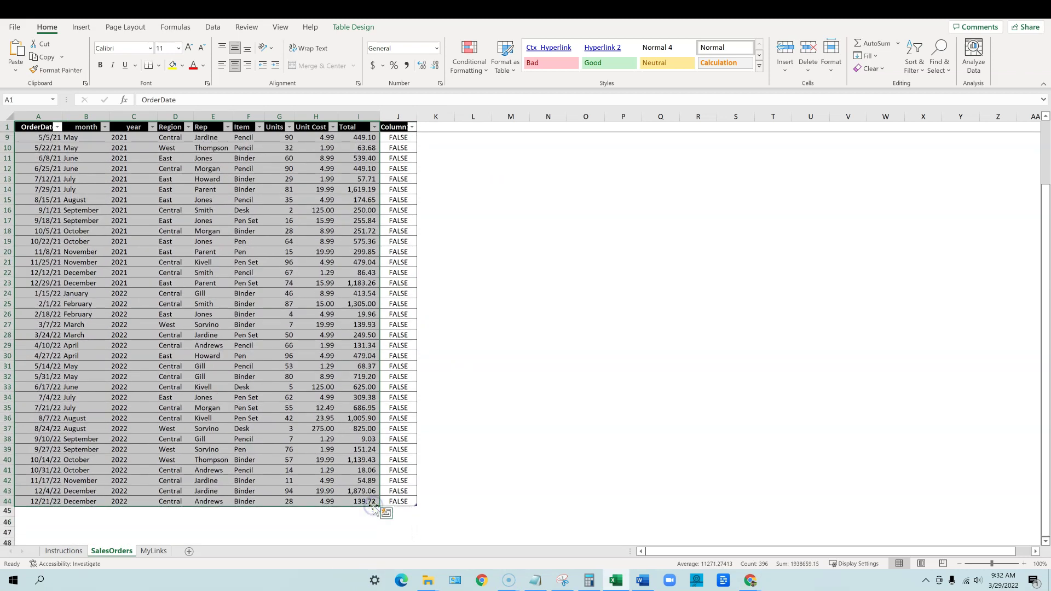
key("ctrl+c")
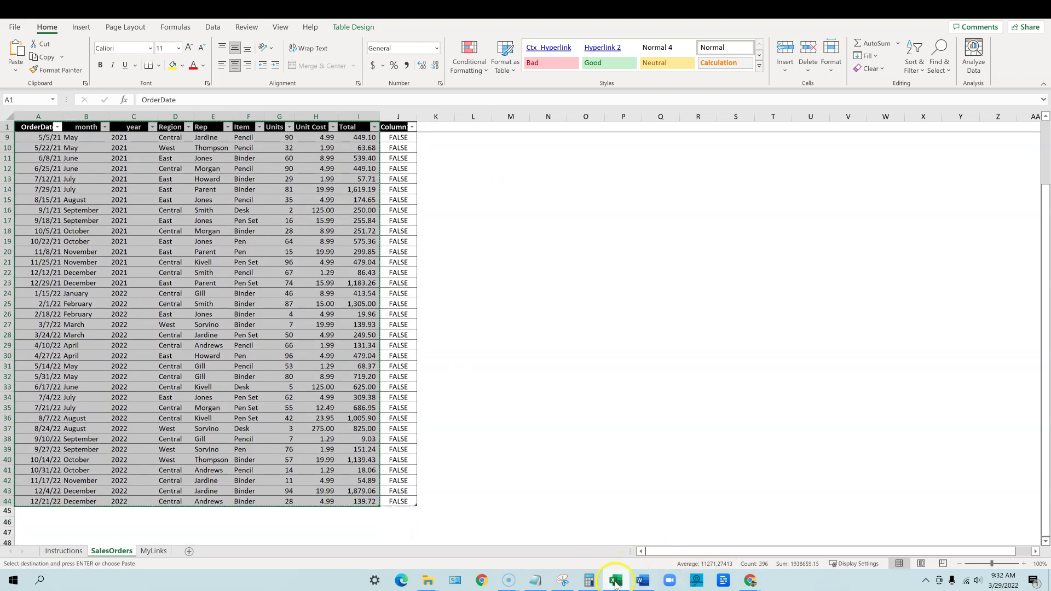
- Switch to Chrome and start a new blank Google Sheets spreadsheet
left_click(616, 580)
left_click(884, 8)
left_click(282, 159)
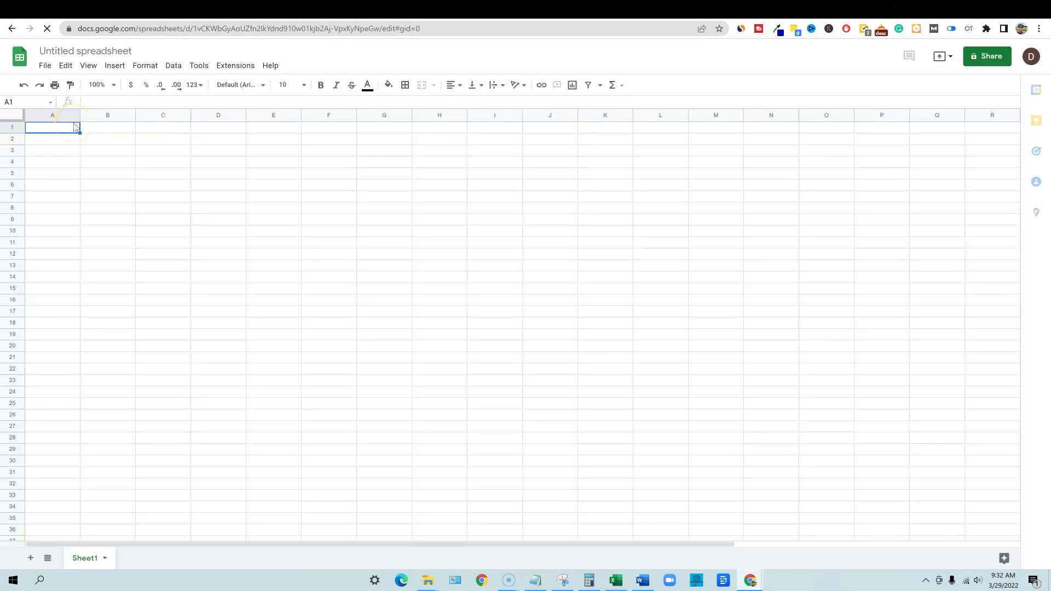
key("ctrl+v")
left_click(552, 178)
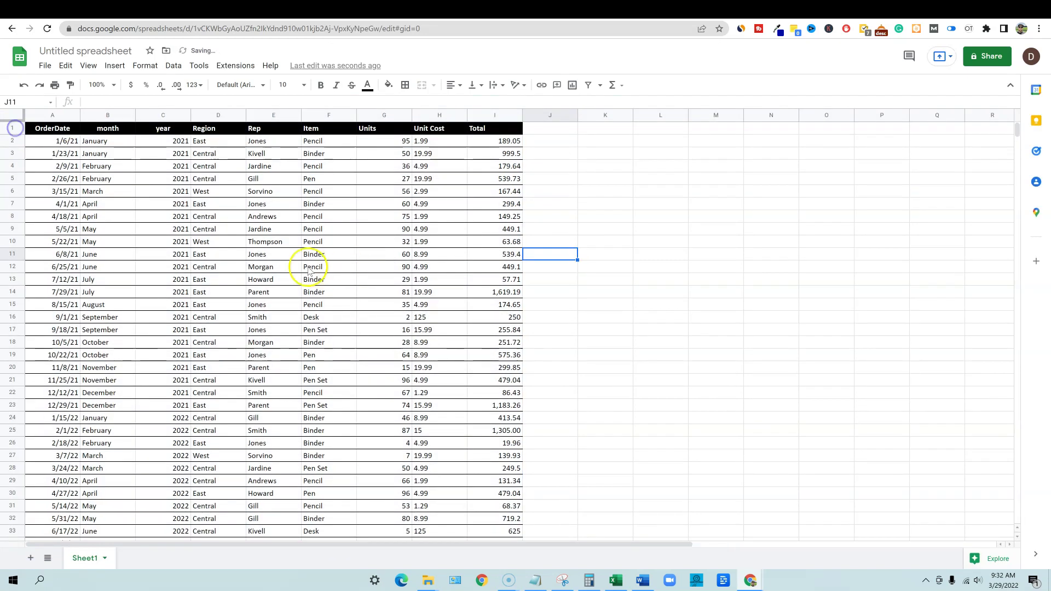
scroll(347, 258, "down", 6)
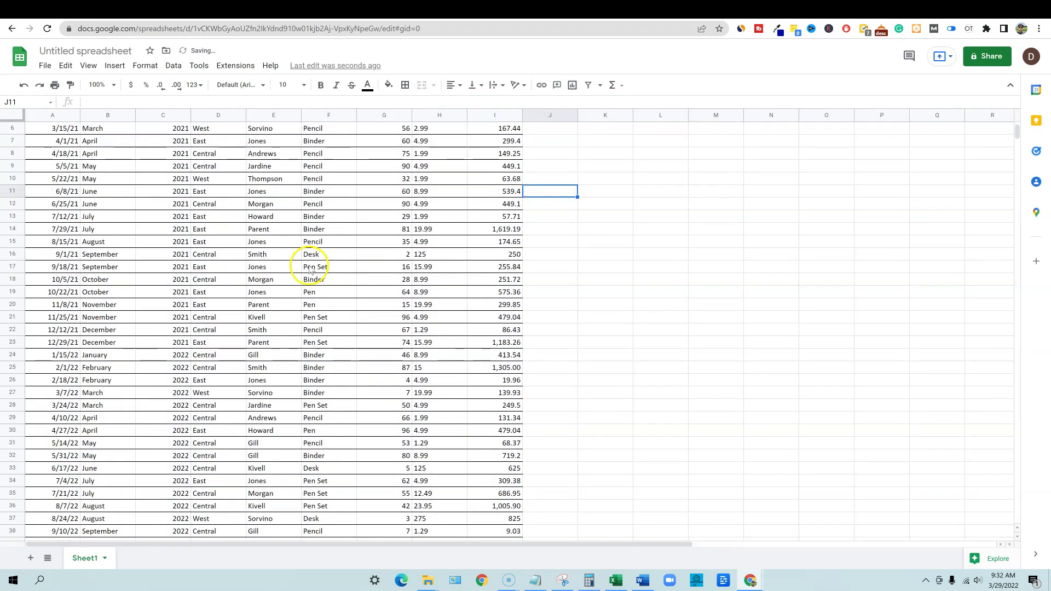
scroll(488, 176, "up", 6)
scroll(499, 357, "down", 6)
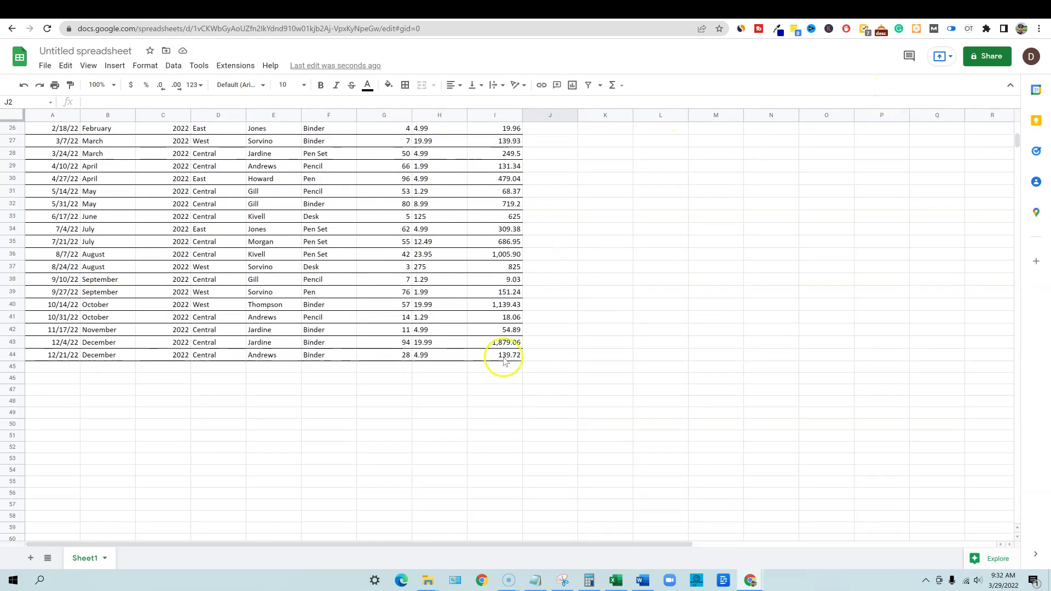
scroll(550, 219, "up", 6)
left_click(550, 140)
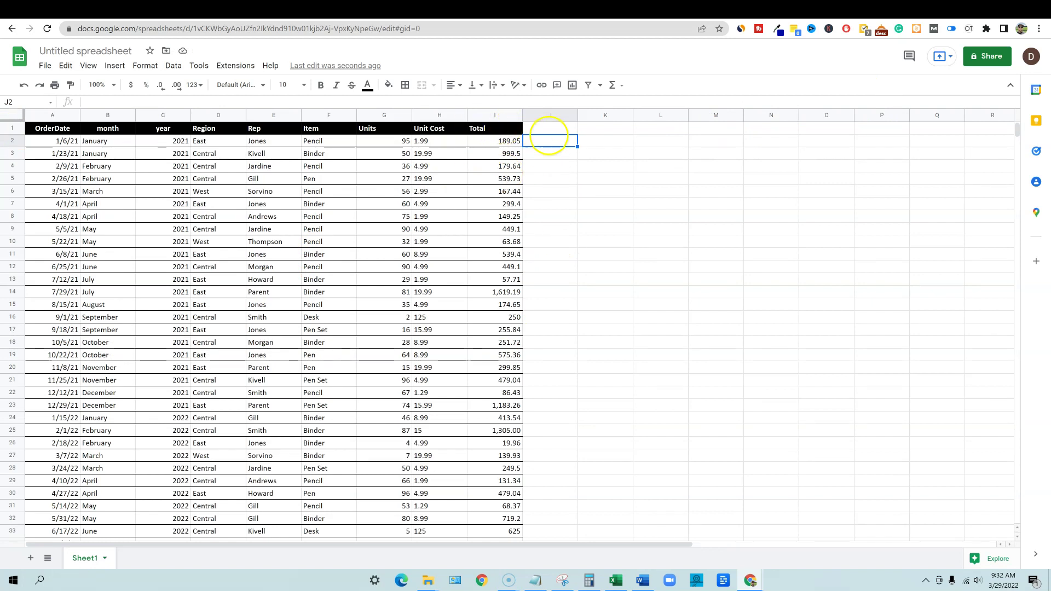
left_click(558, 128)
key("Down")
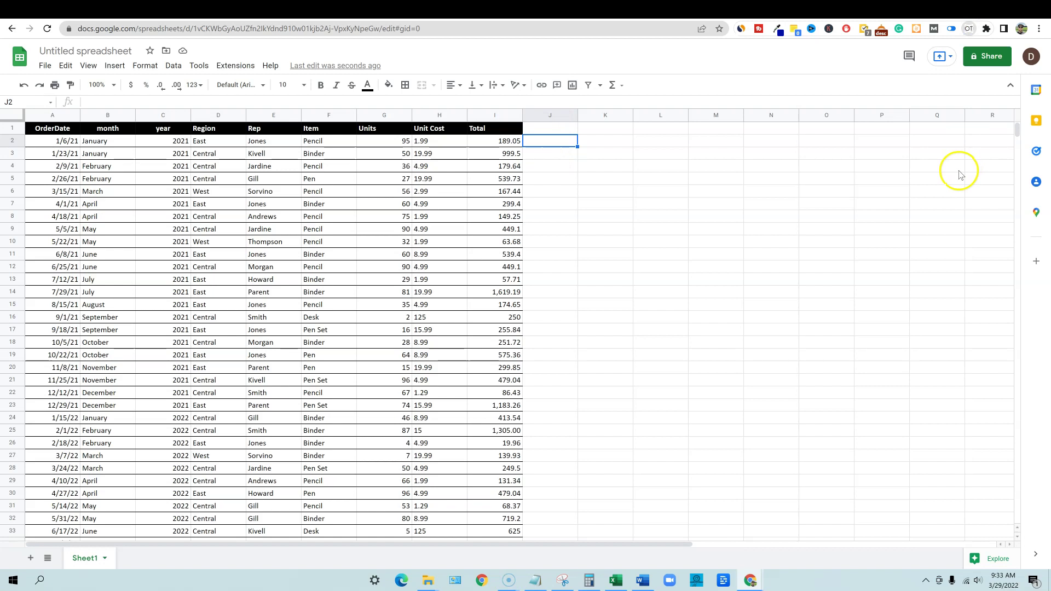
left_click_drag(824, 173, 755, 145)
- Ask OneTap.ai for the average of column I and generate the formula
type("tell me the average of column I")
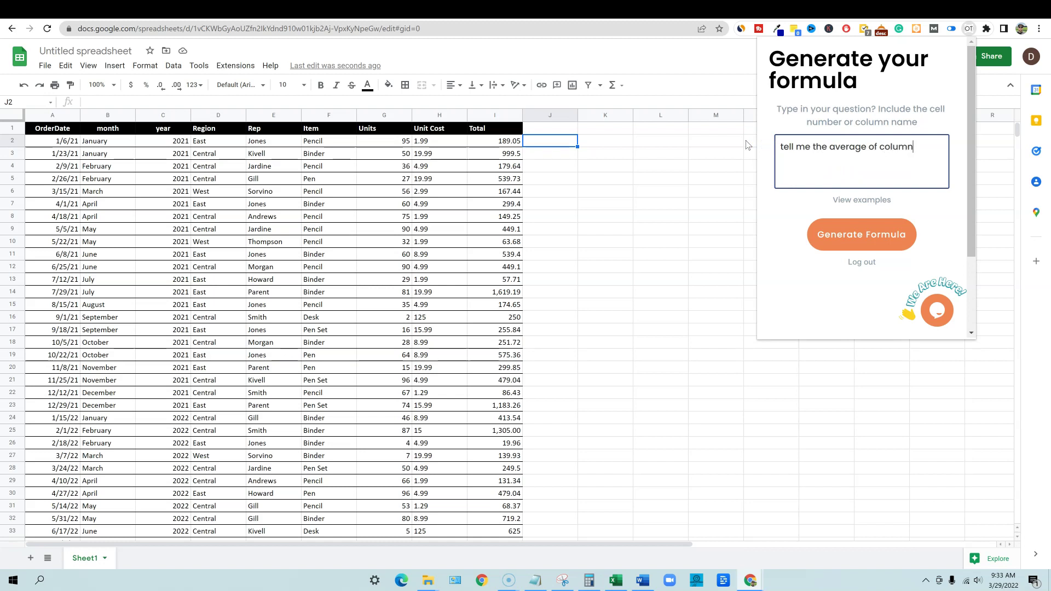
left_click(876, 237)
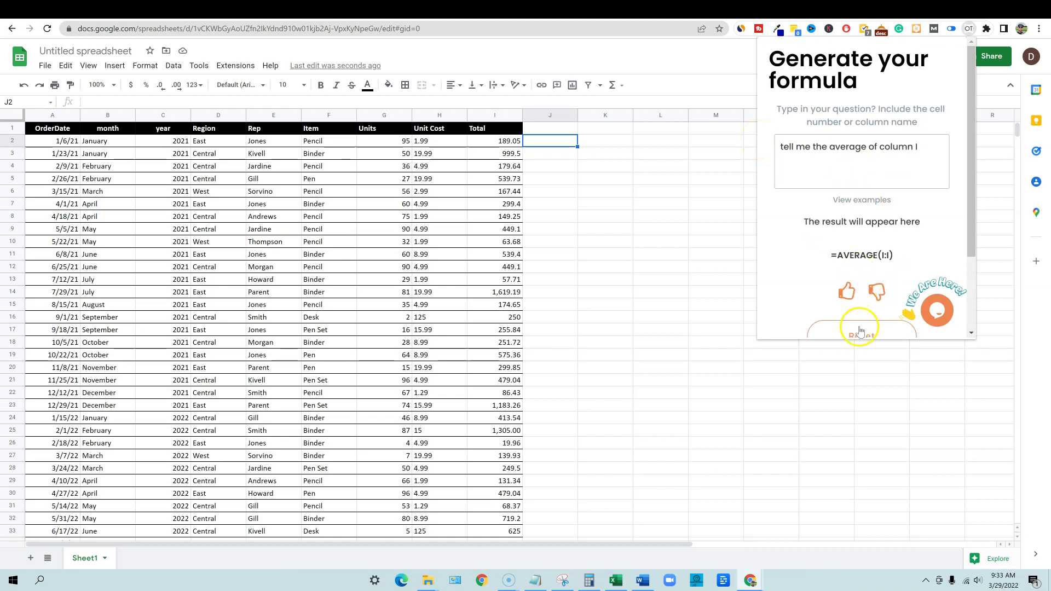
scroll(856, 281, "down", 2)
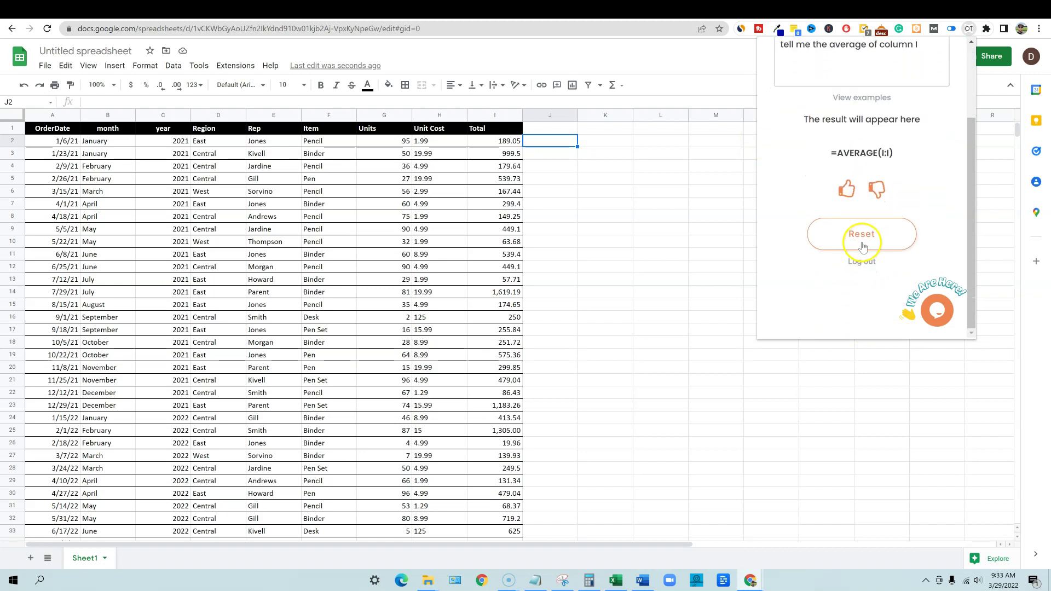
scroll(856, 235, "up", 1)
scroll(852, 177, "up", 1)
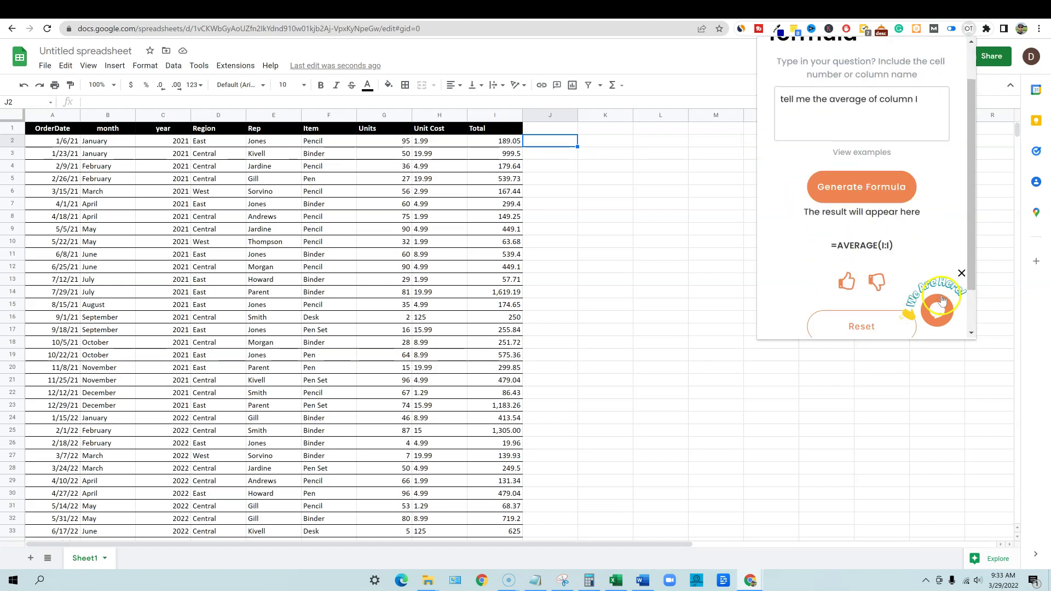
scroll(860, 262, "down", 1)
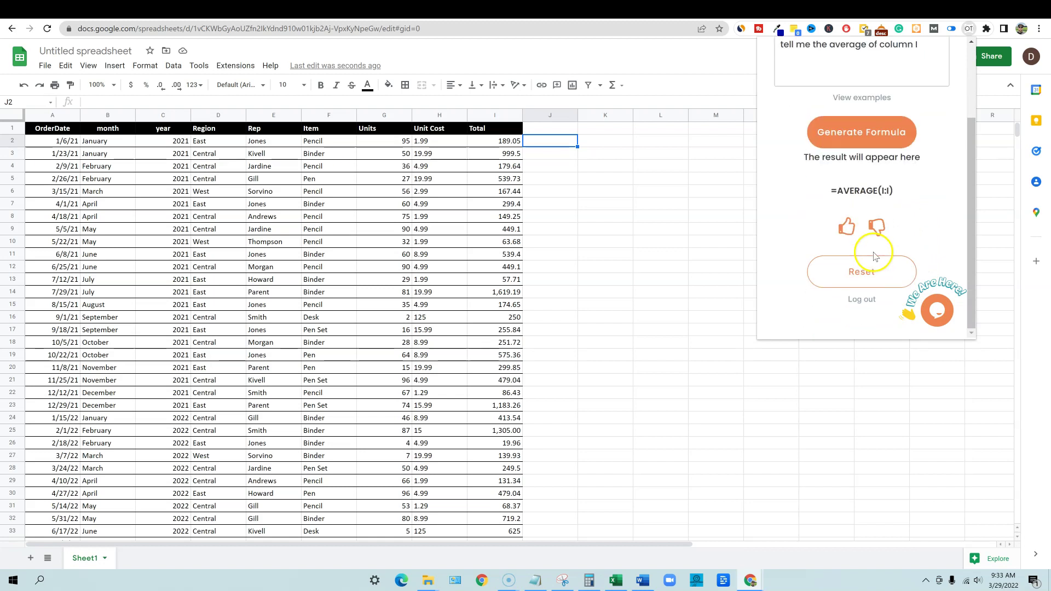
- Paste the generated =AVERAGE(I:I) into J2, showing 456.4623256, and widen column J
left_click_drag(893, 192, 858, 193)
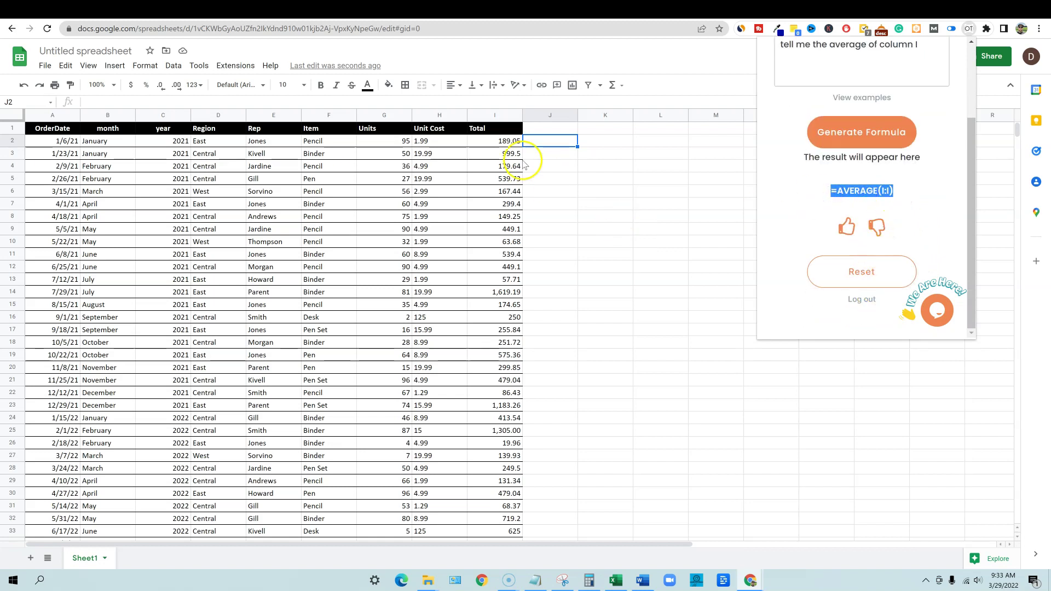
left_click(544, 142)
key("ctrl+v")
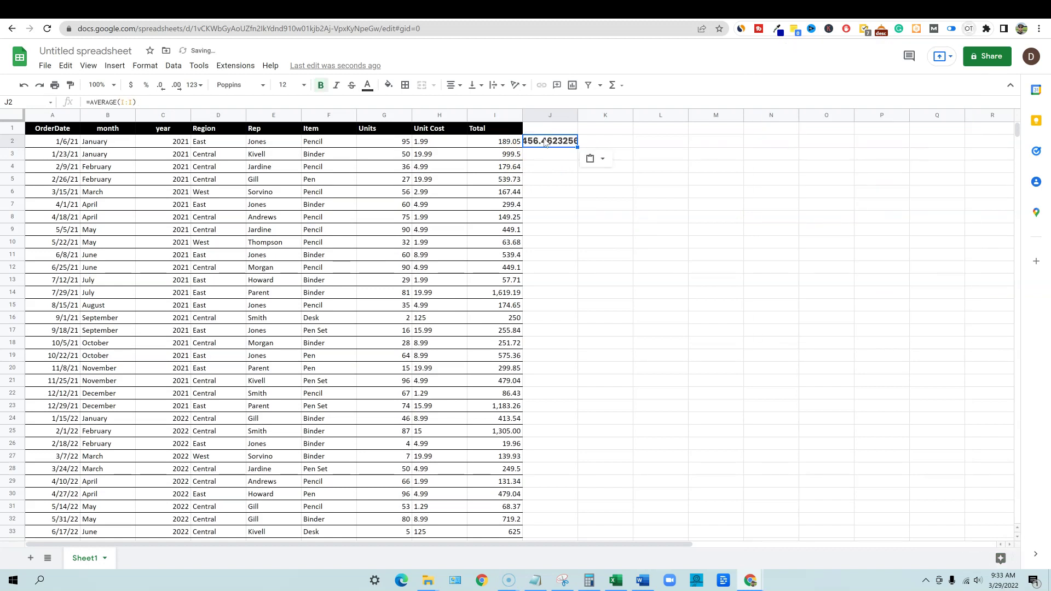
left_click(537, 141)
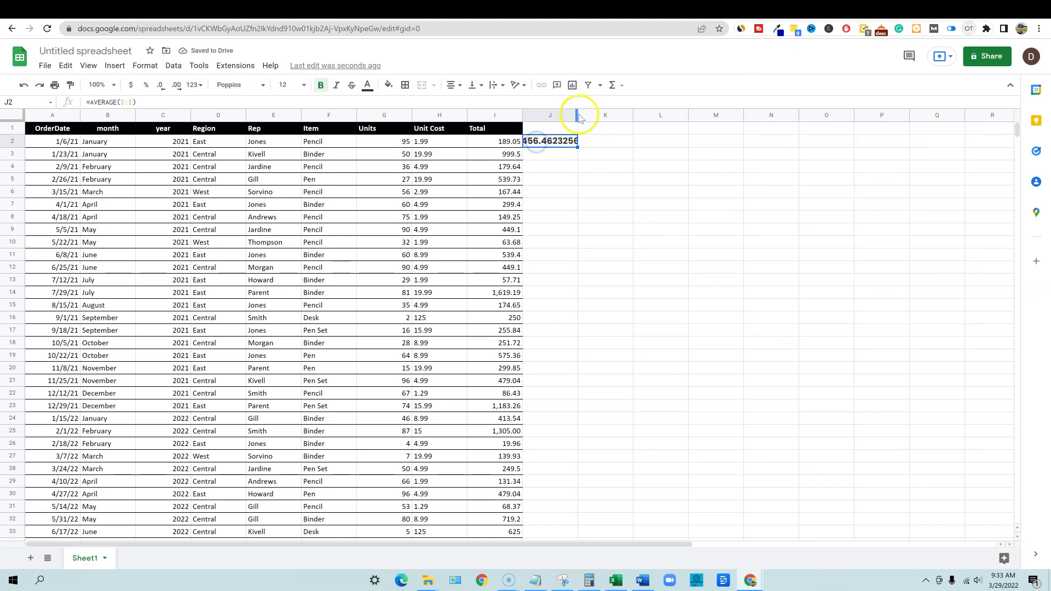
left_click_drag(577, 114, 614, 114)
left_click_drag(505, 141, 506, 321)
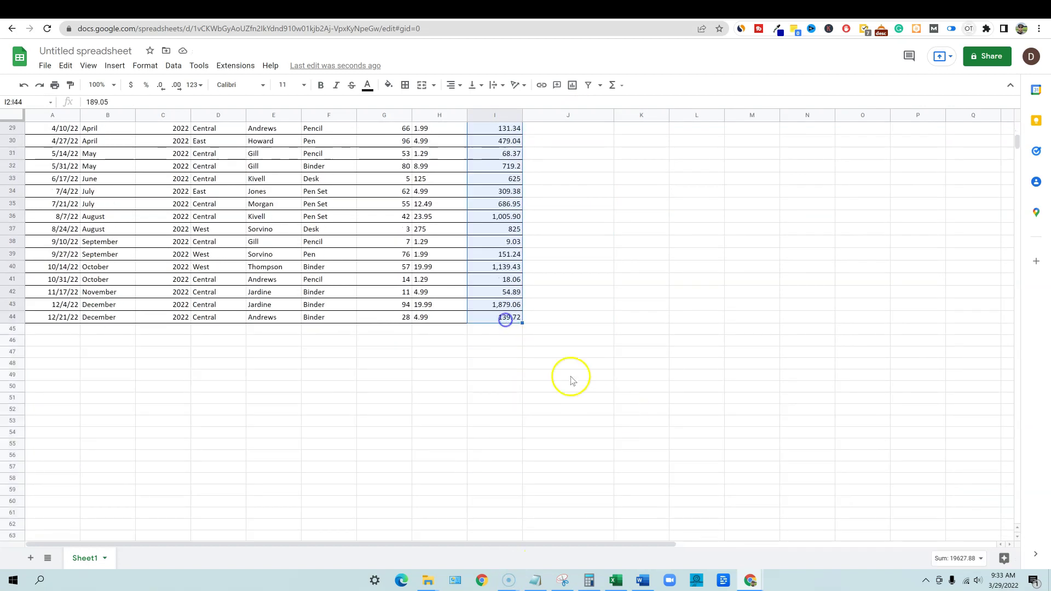
- Enter =average(I2:I44) in I46, confirming the same 456.4623256 result
left_click(506, 340)
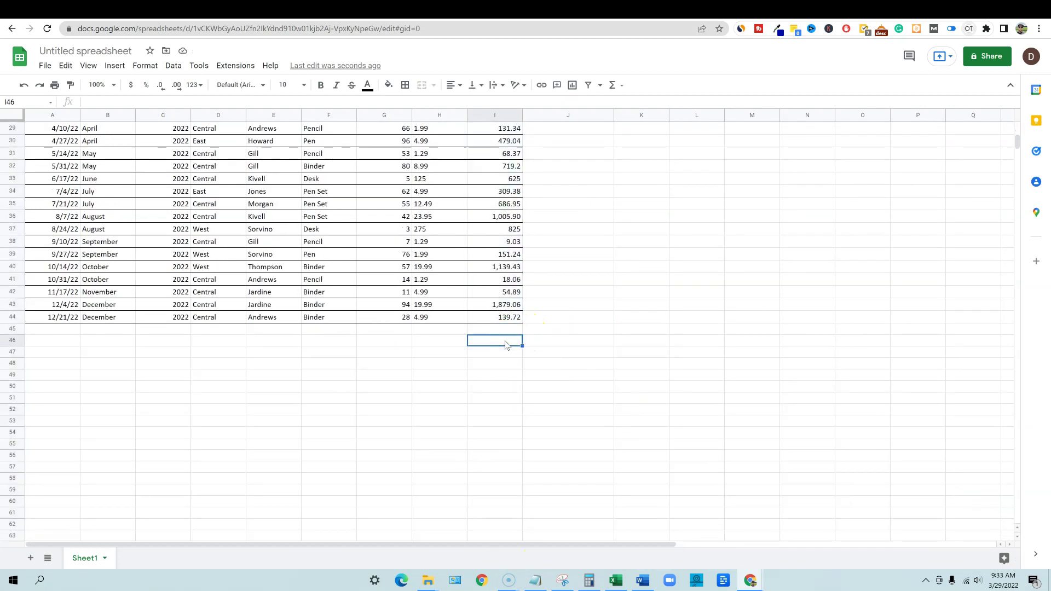
type("=average(")
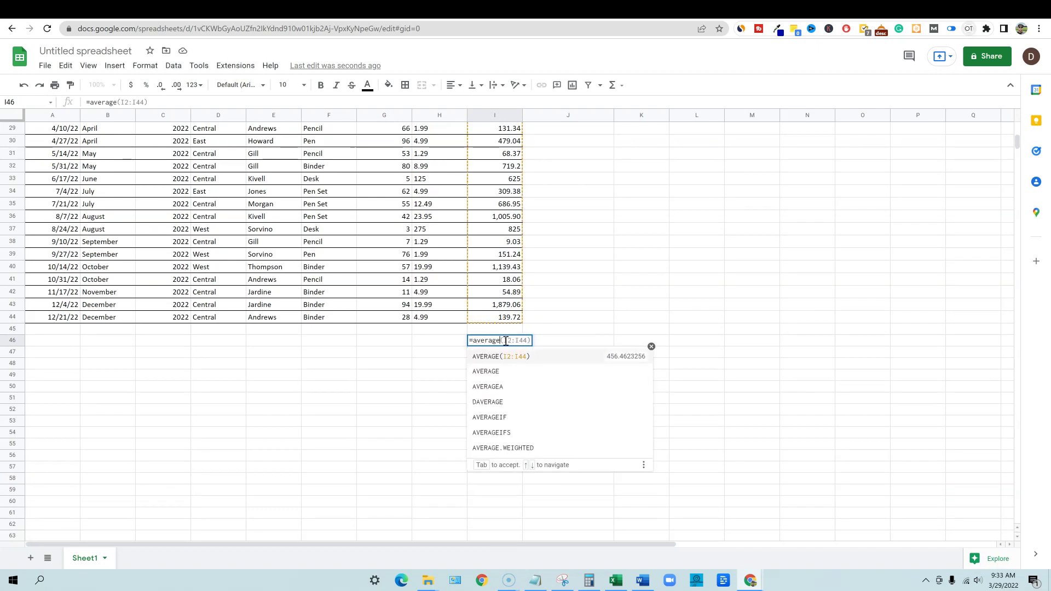
key("Tab")
scroll(499, 219, "up", 6)
key("Return")
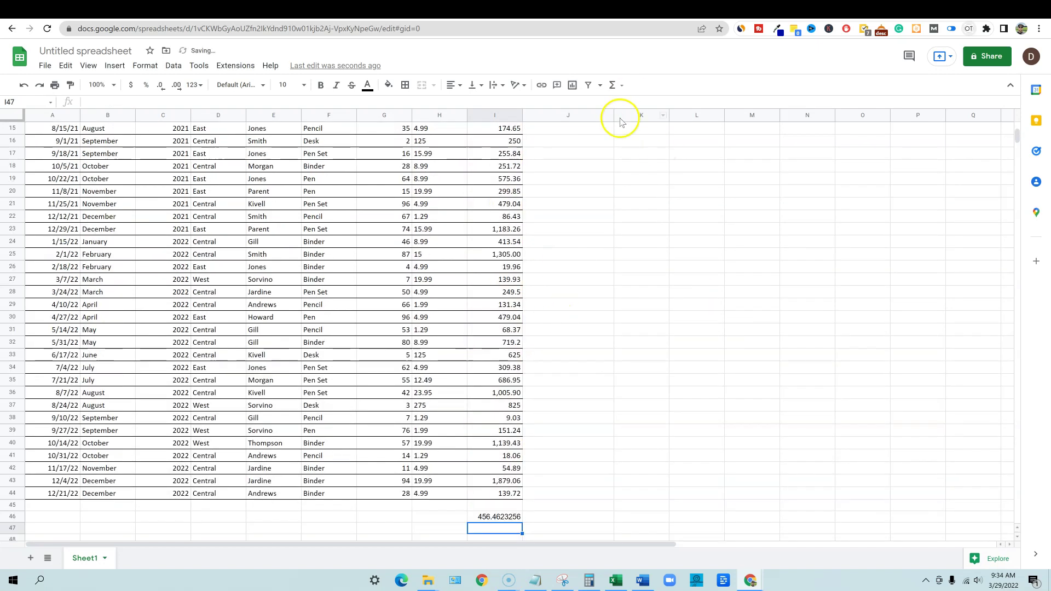
scroll(602, 153, "up", 3)
scroll(569, 246, "down", 7)
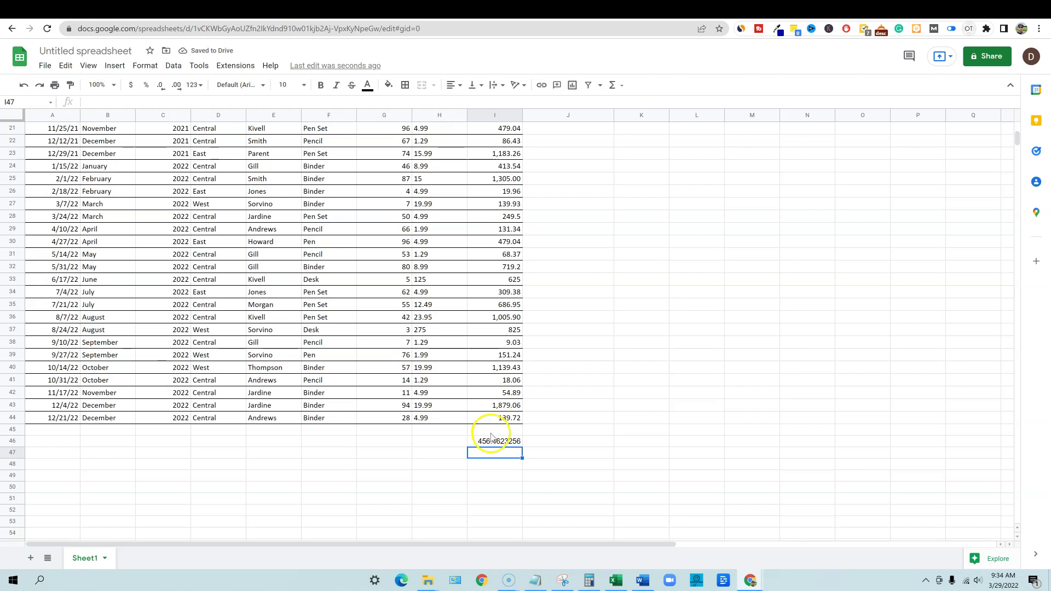
left_click(491, 441)
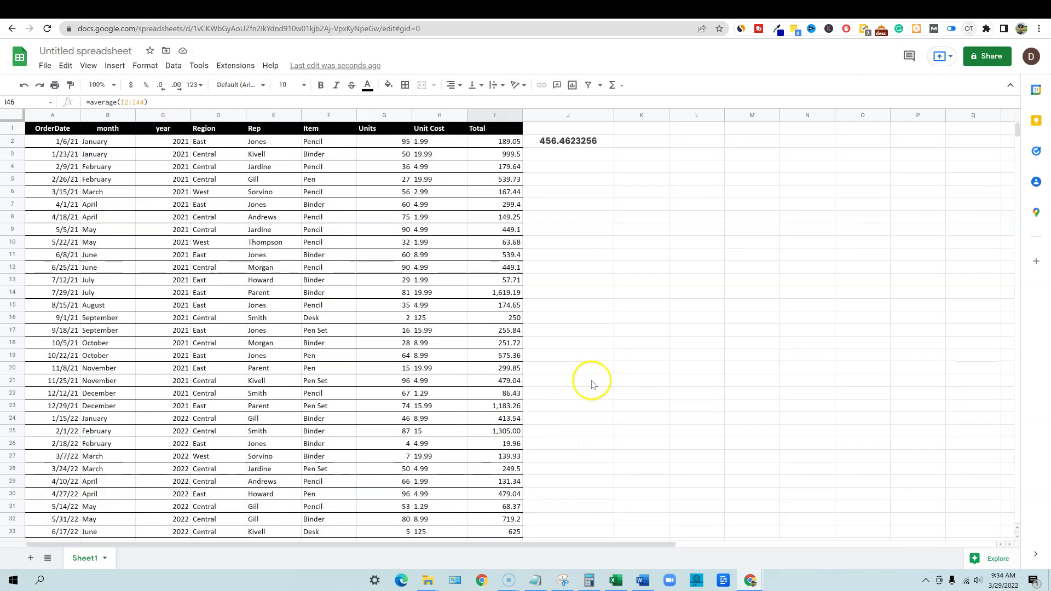
left_click(588, 207)
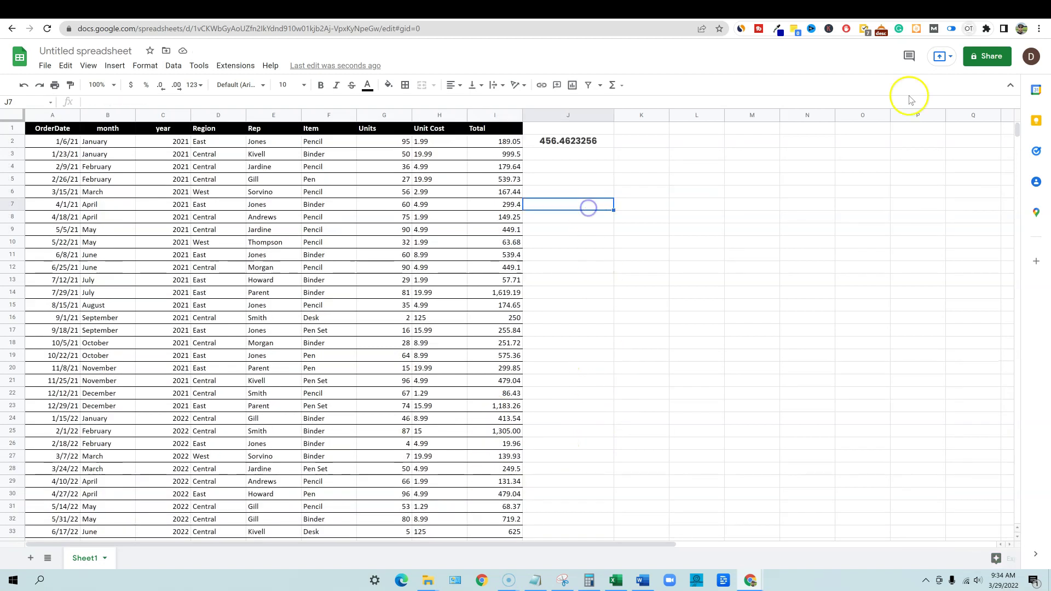
- Dismiss the OneTap.ai popup and return to the AppSumo tab showing the $24.00 lifetime deal
left_click(969, 28)
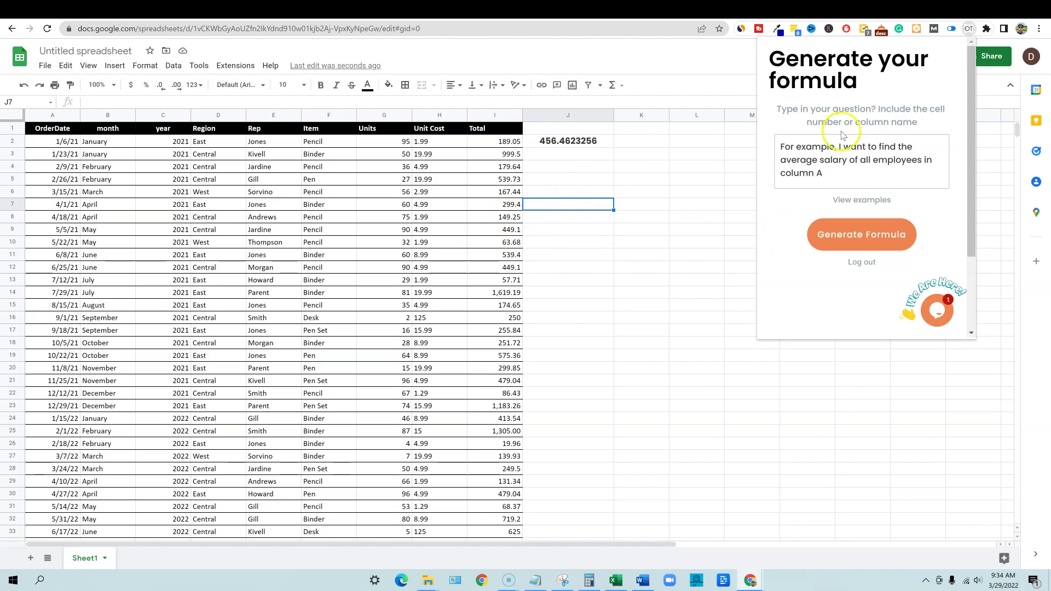
left_click(563, 159)
left_click(11, 28)
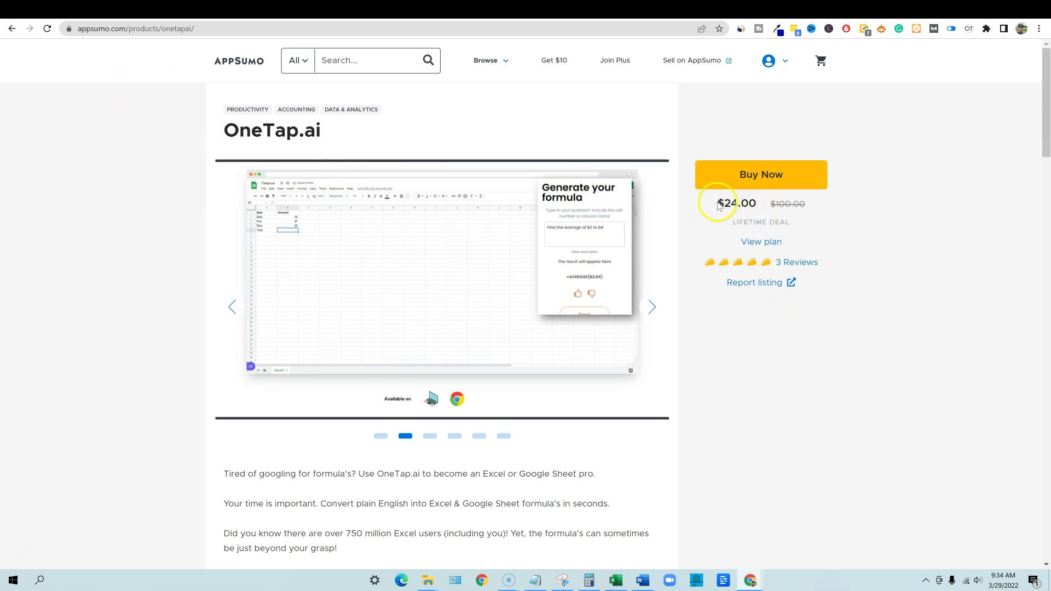
left_click_drag(732, 199, 757, 200)
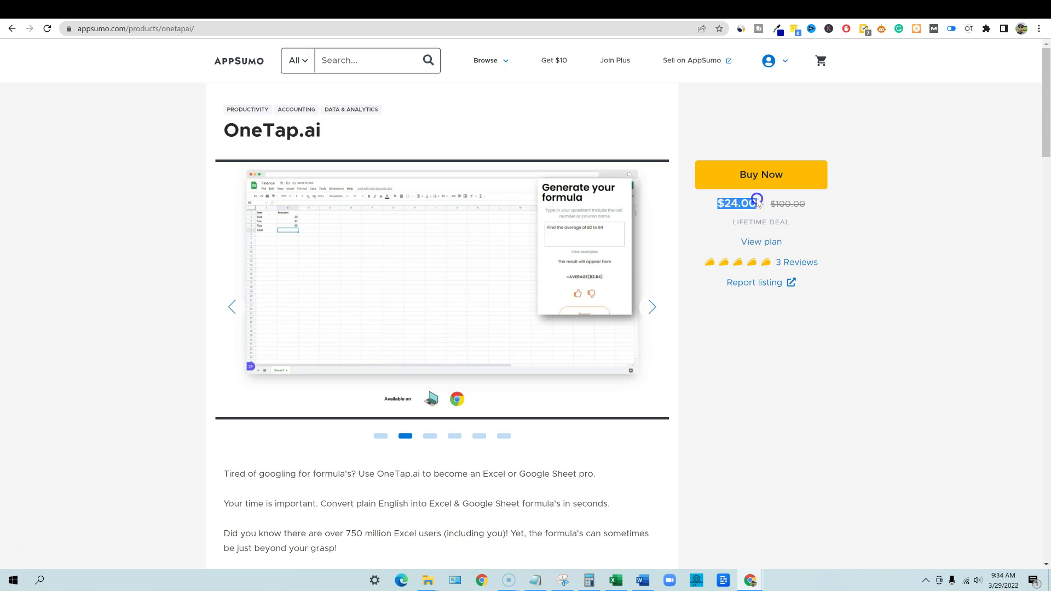
left_click(721, 201)
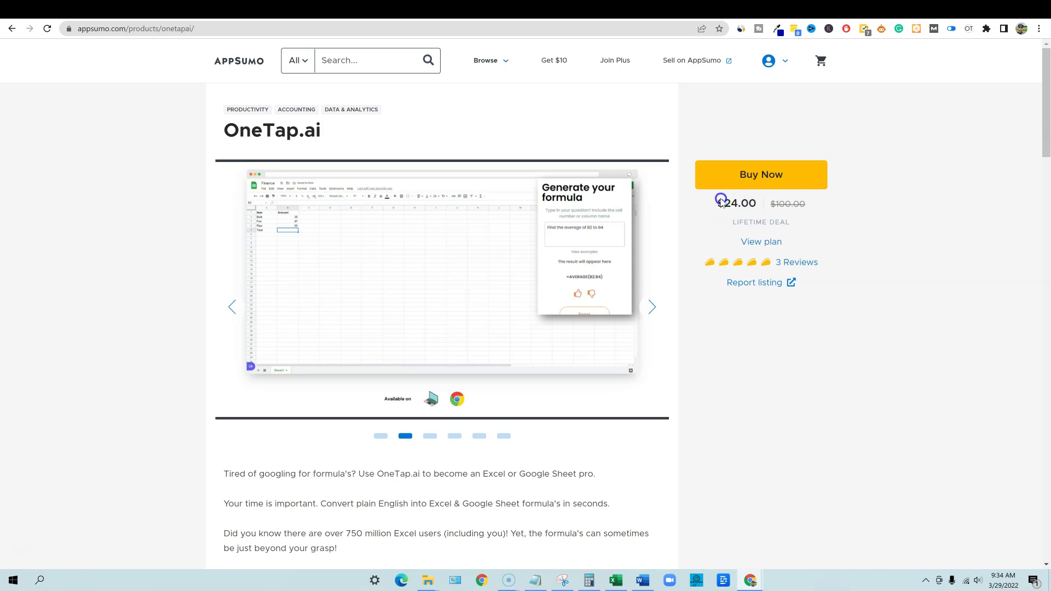
left_click(754, 198, "shift")
left_click(654, 130)
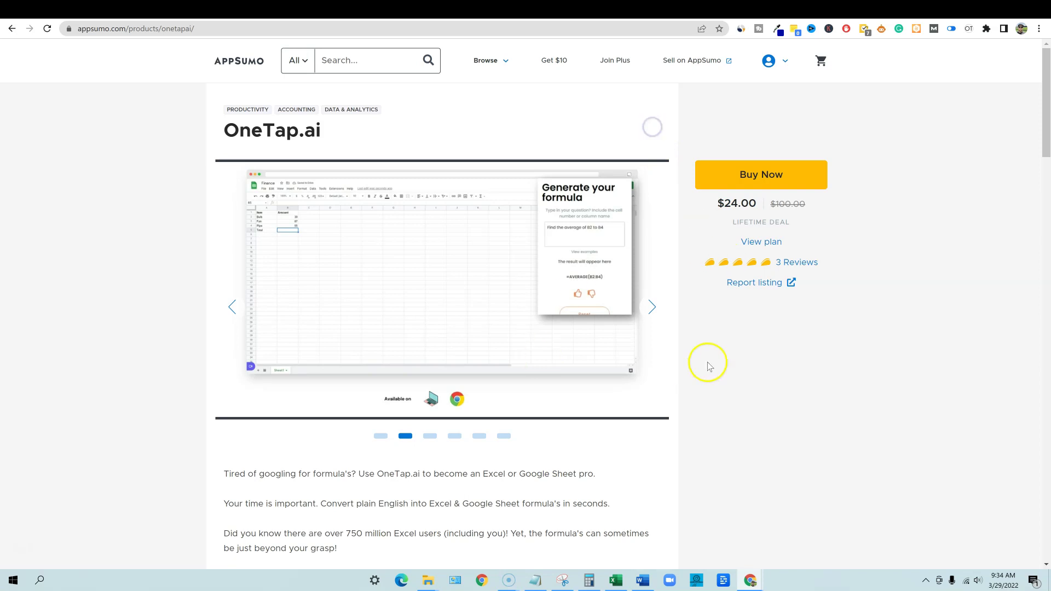
scroll(707, 367, "down", 8)
scroll(708, 370, "up", 8)
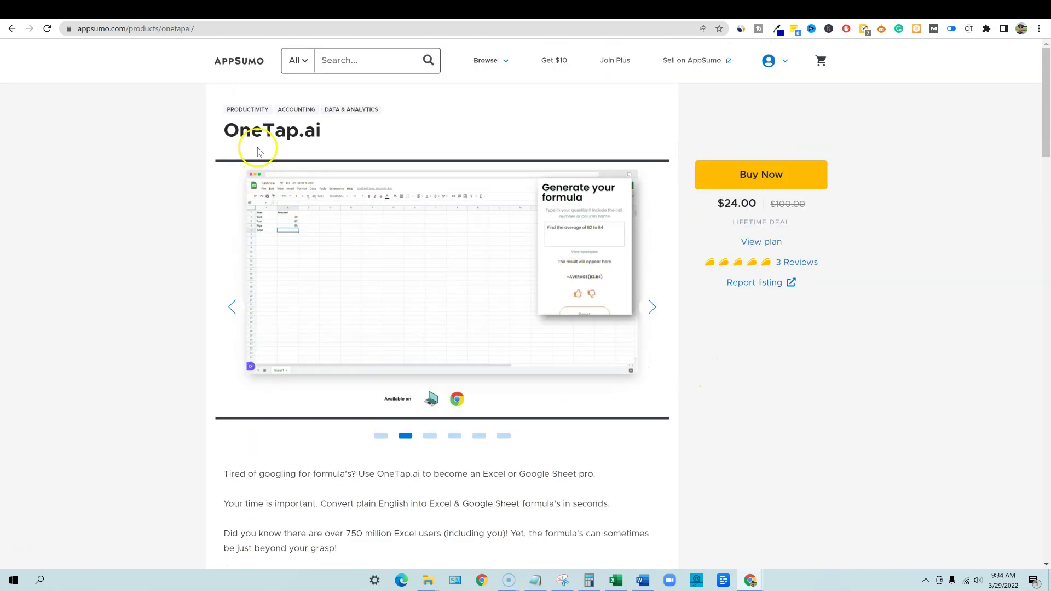